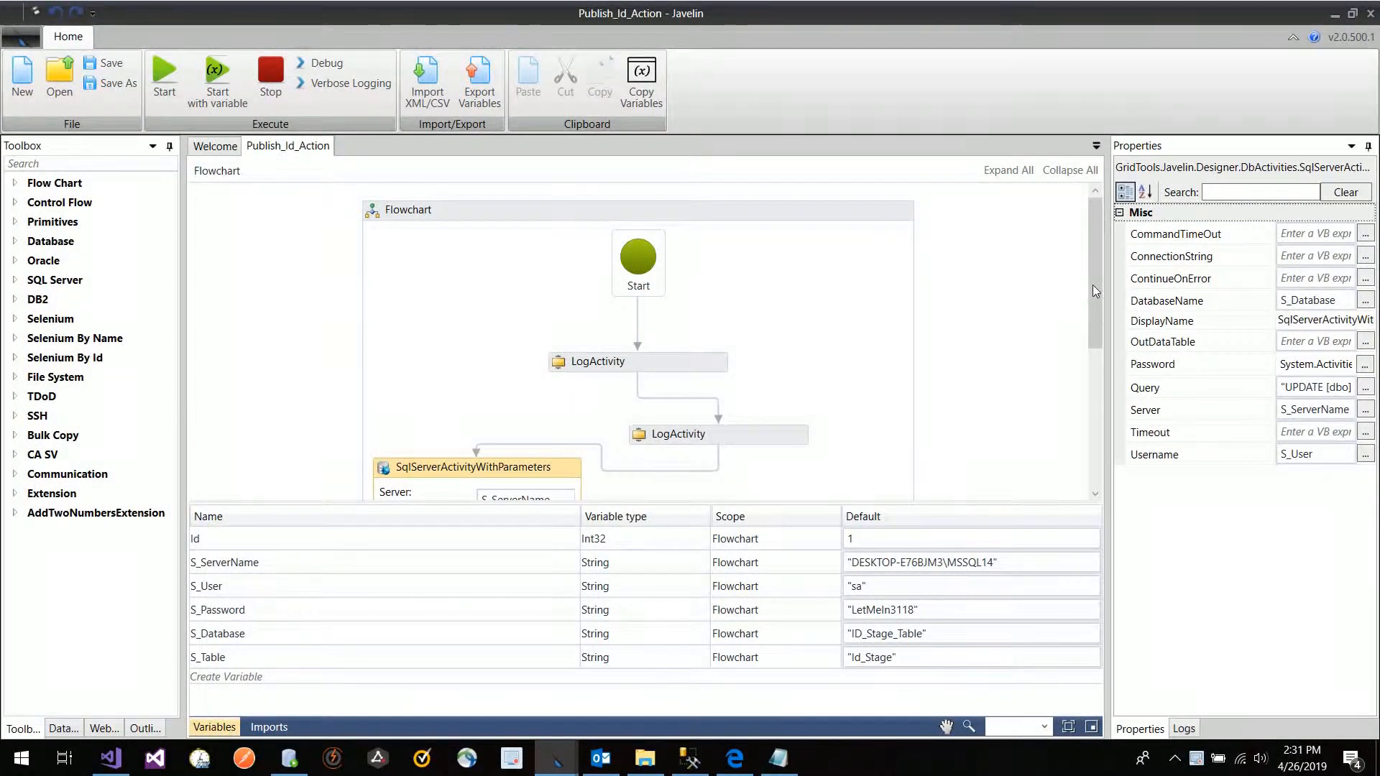
Step: Examine the SqlServerActivityWithParameters block in the flowchart and the available SQL Server and Oracle query activities
drag(1088, 295, 1150, 376)
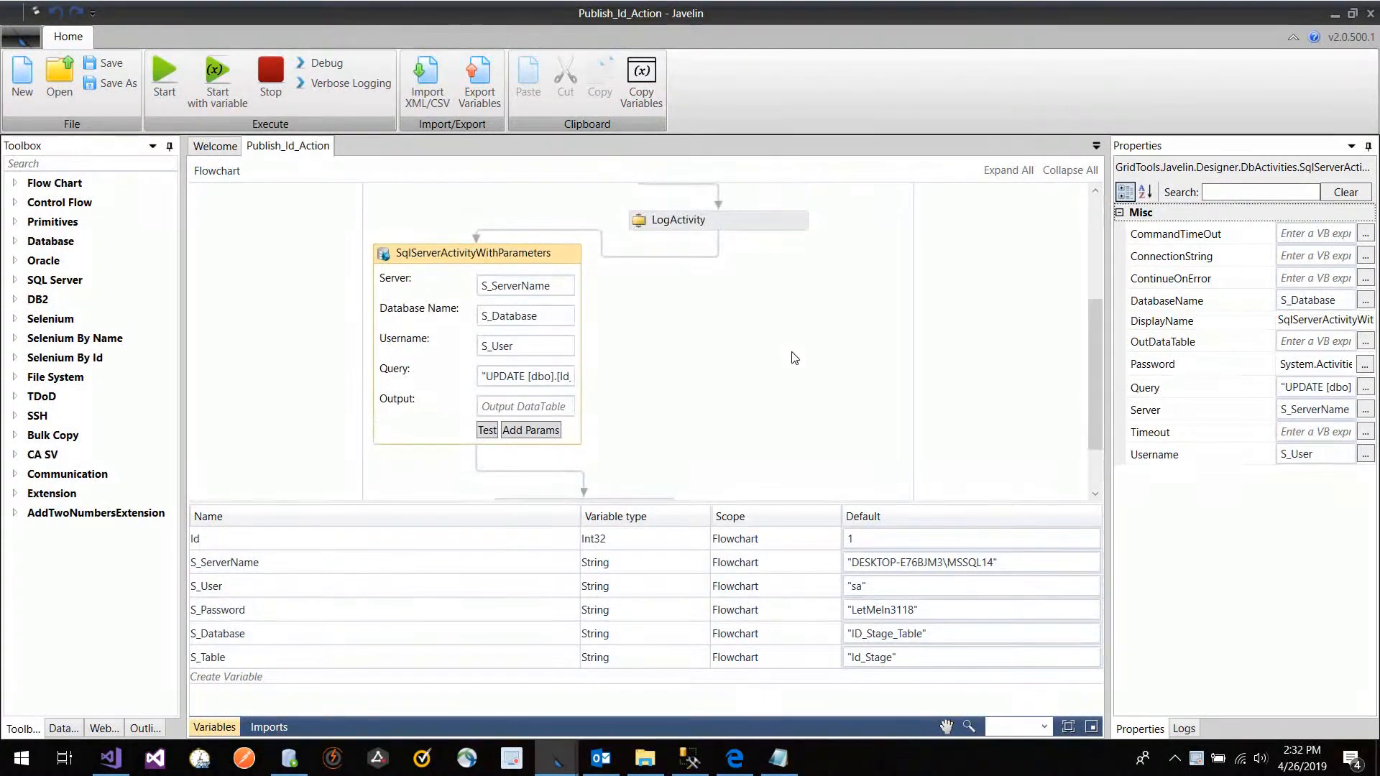
click(404, 254)
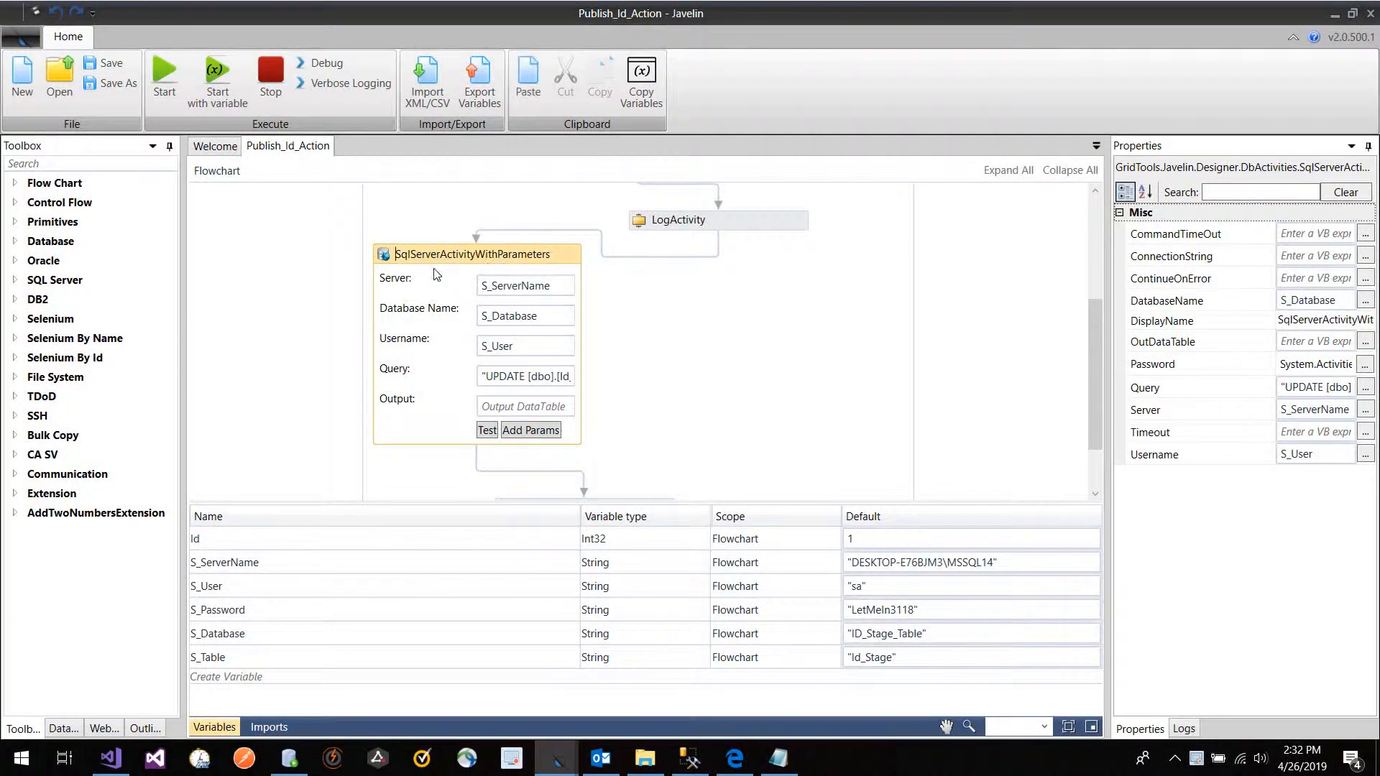
key(ctrl+a)
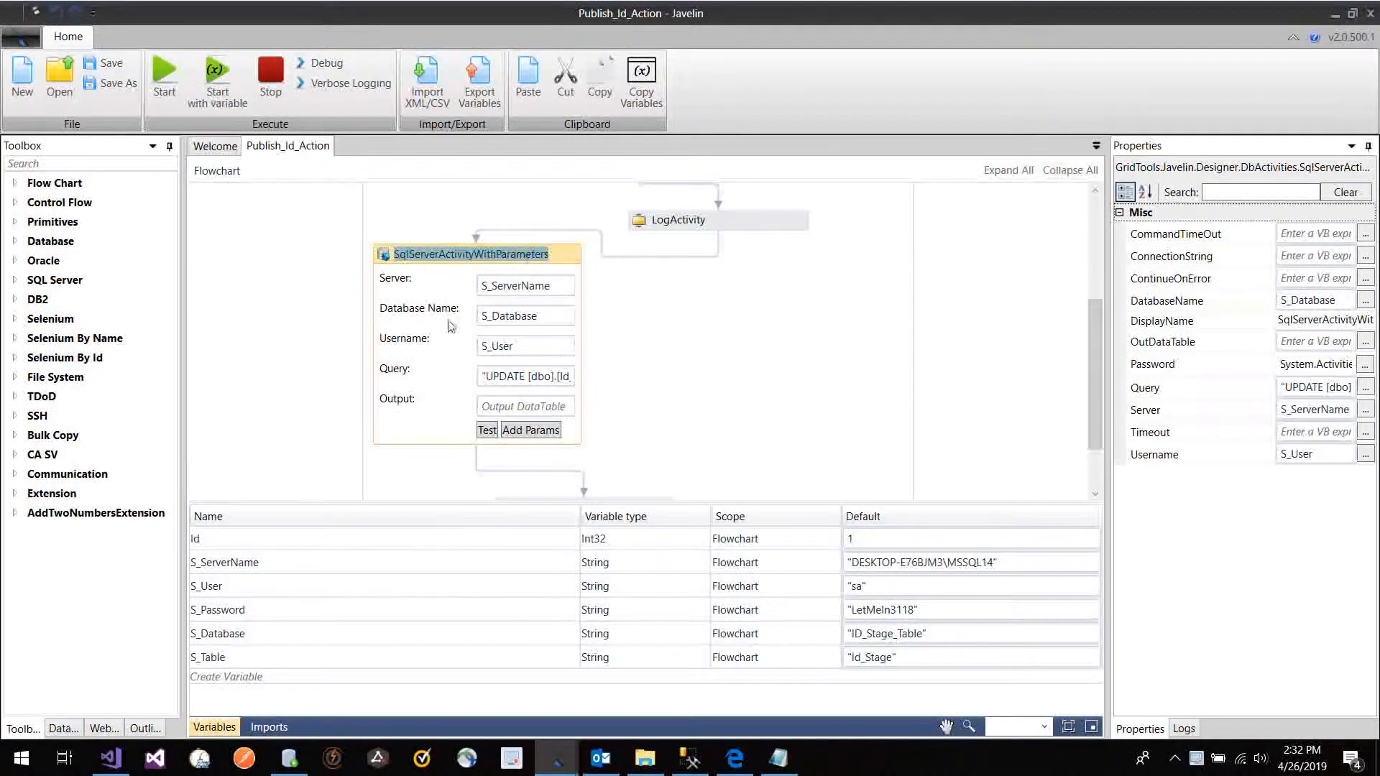
click(64, 284)
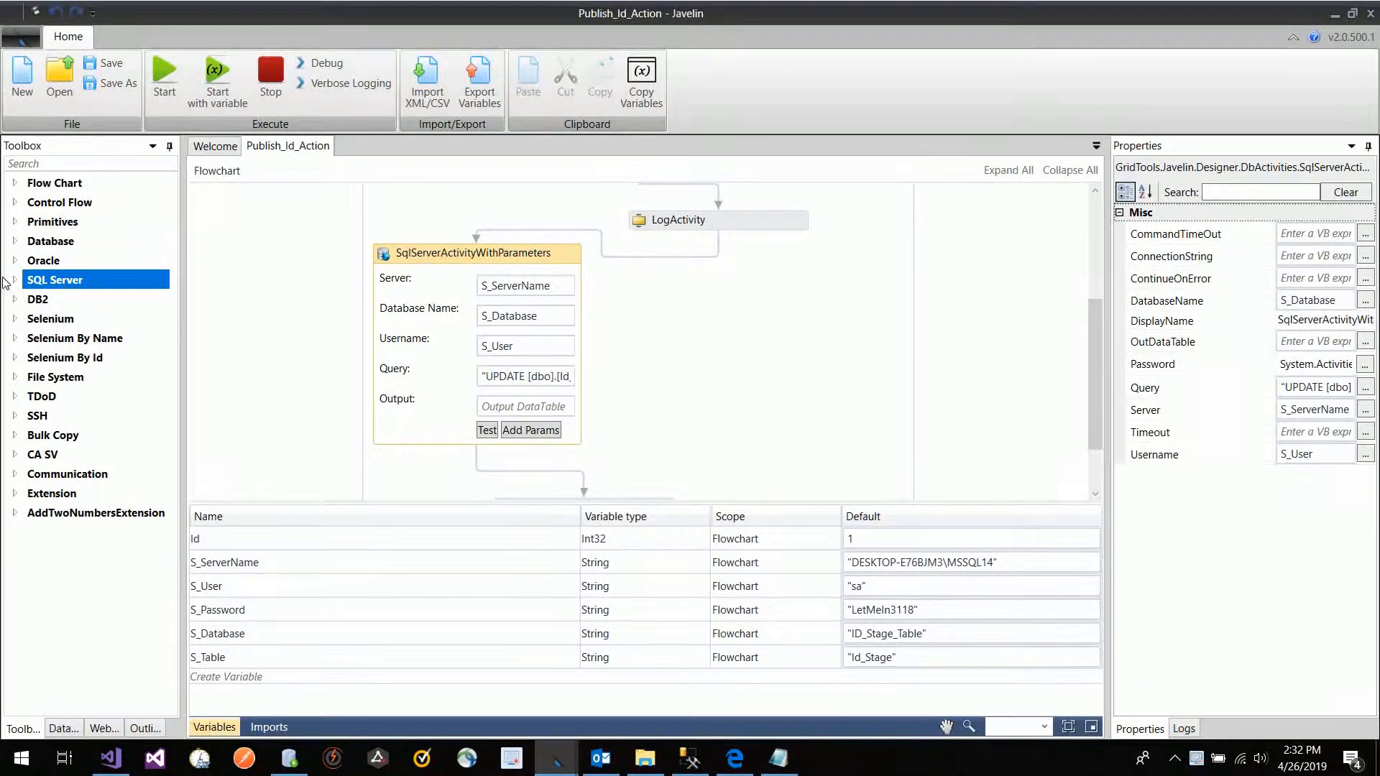
click(15, 281)
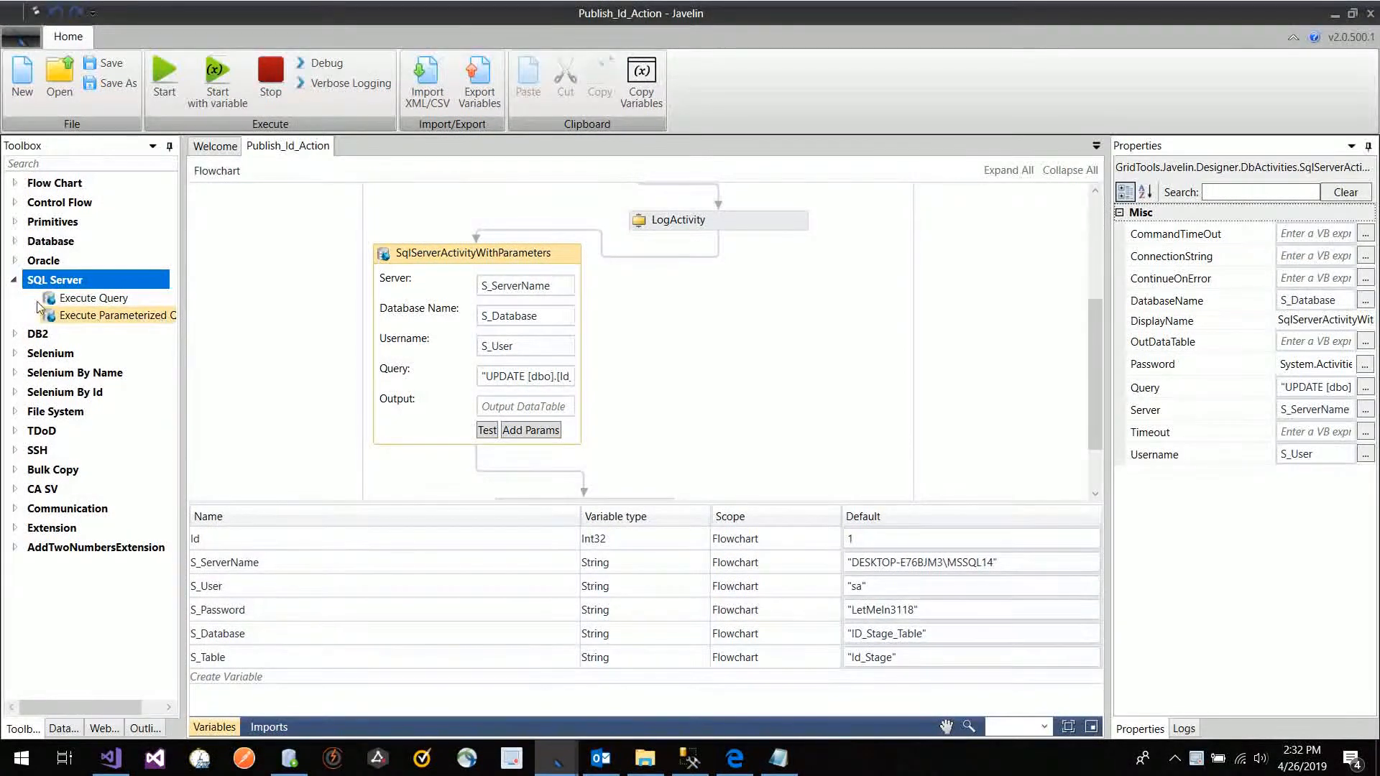
click(15, 262)
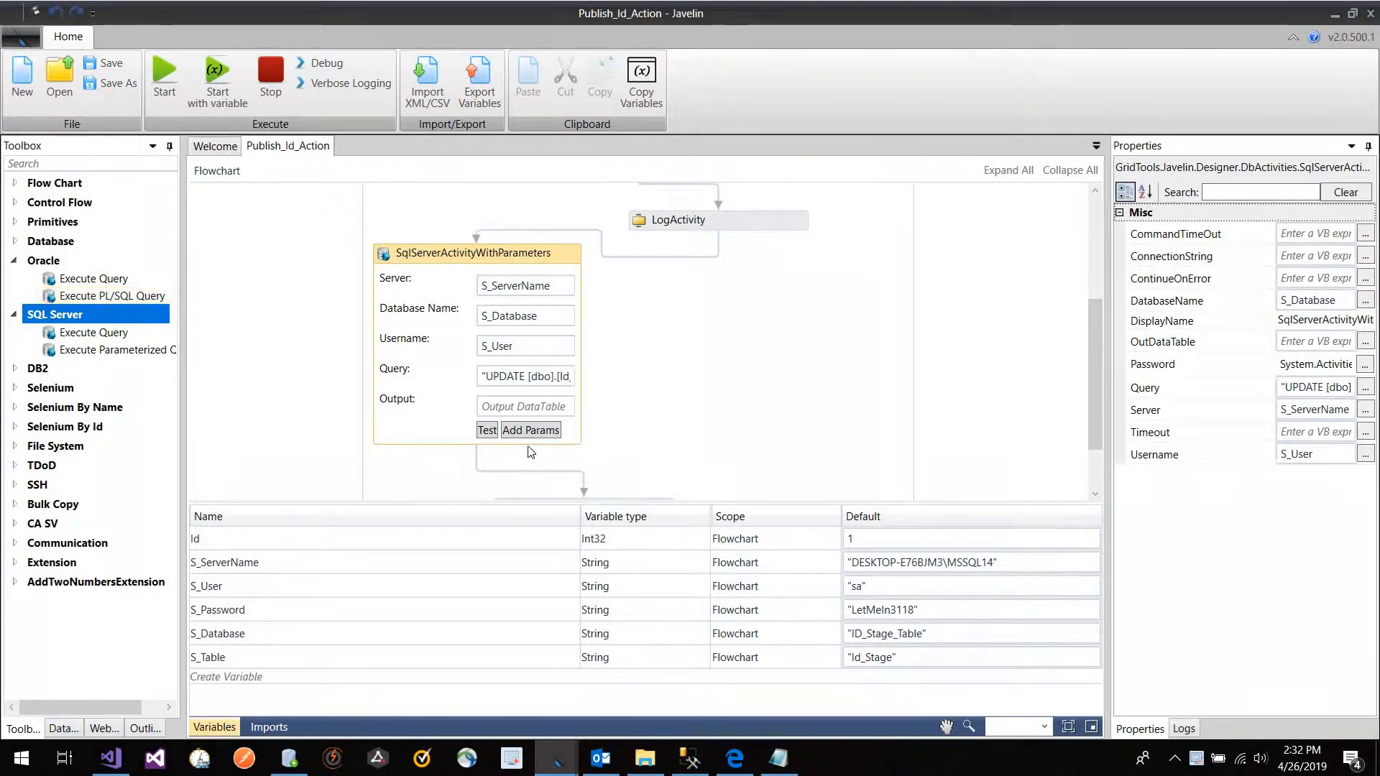
Step: Inspect the p_ParentId argument's name and value in the SQL activity's parameters, leaving them unedited
click(549, 431)
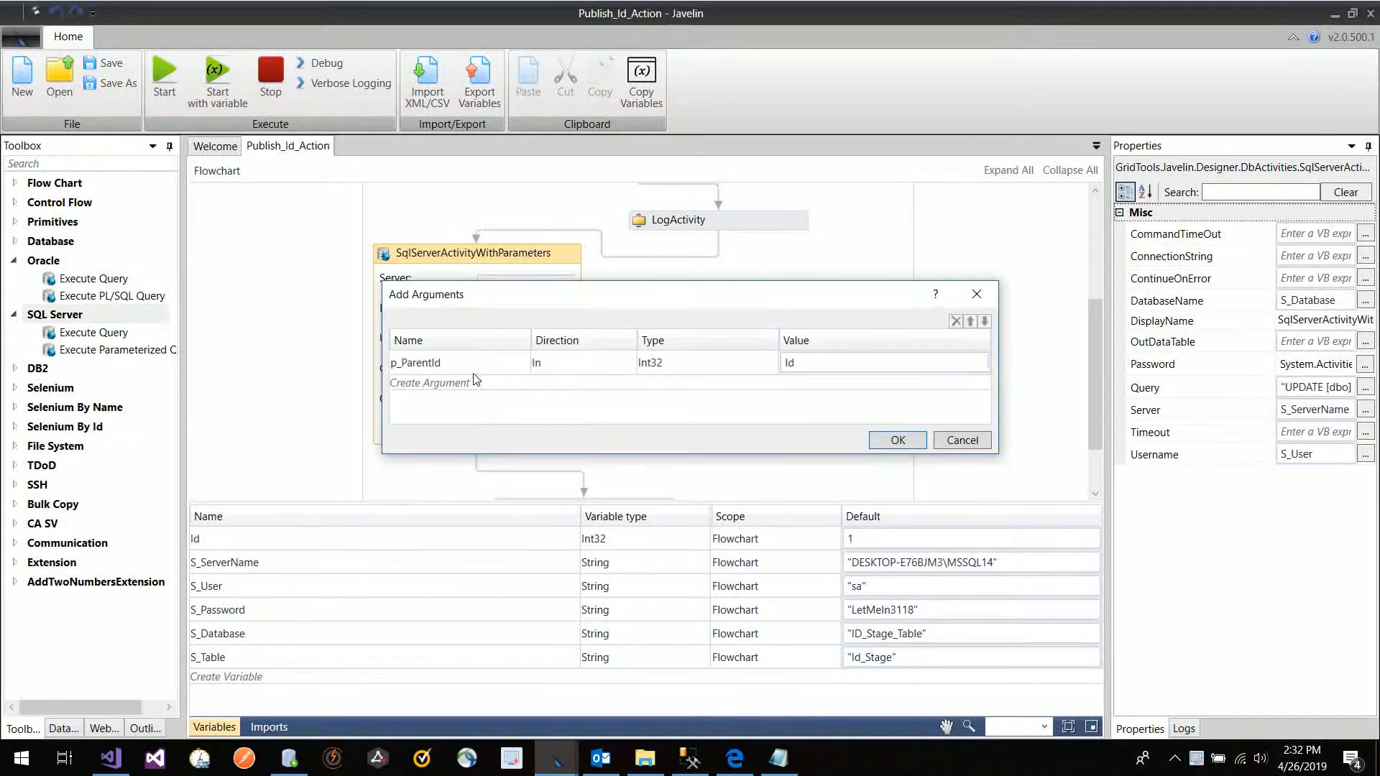
click(474, 370)
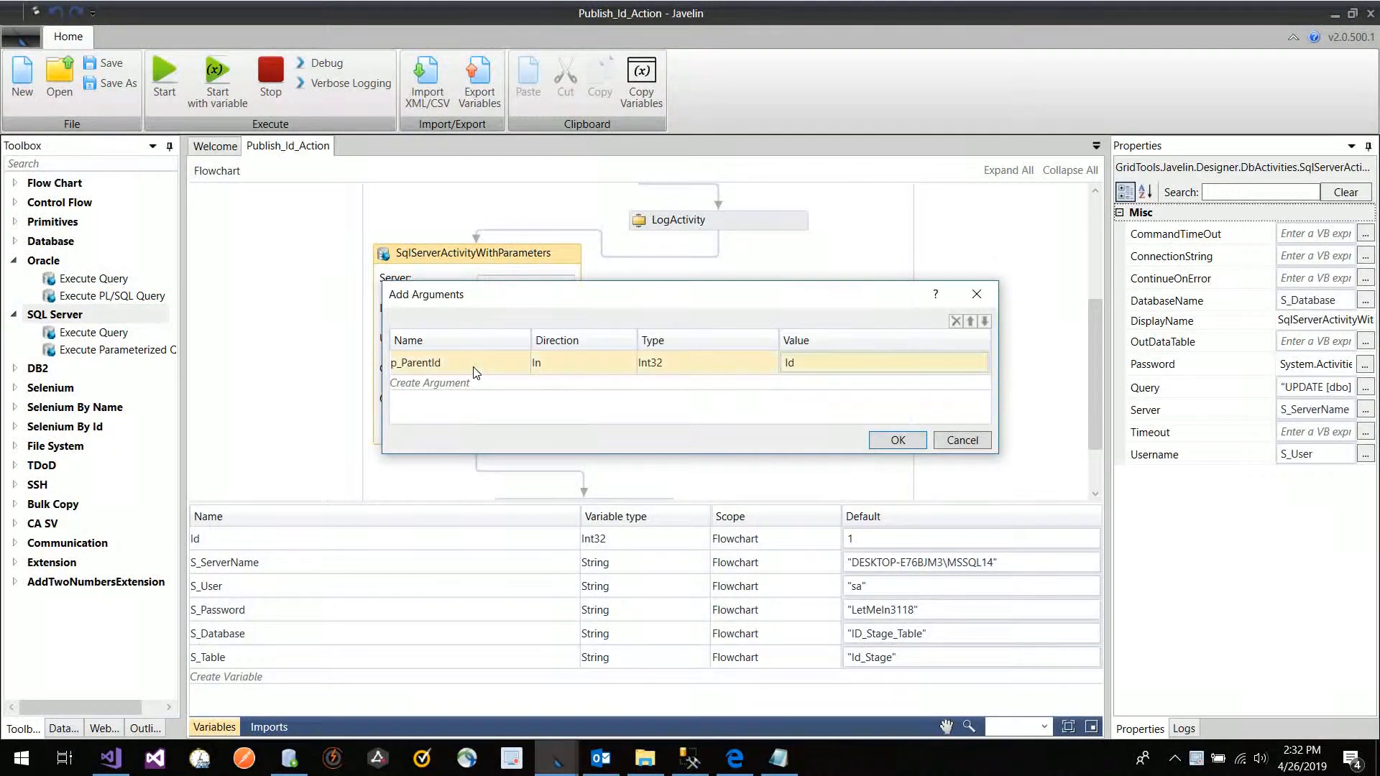
click(427, 362)
double_click(428, 362)
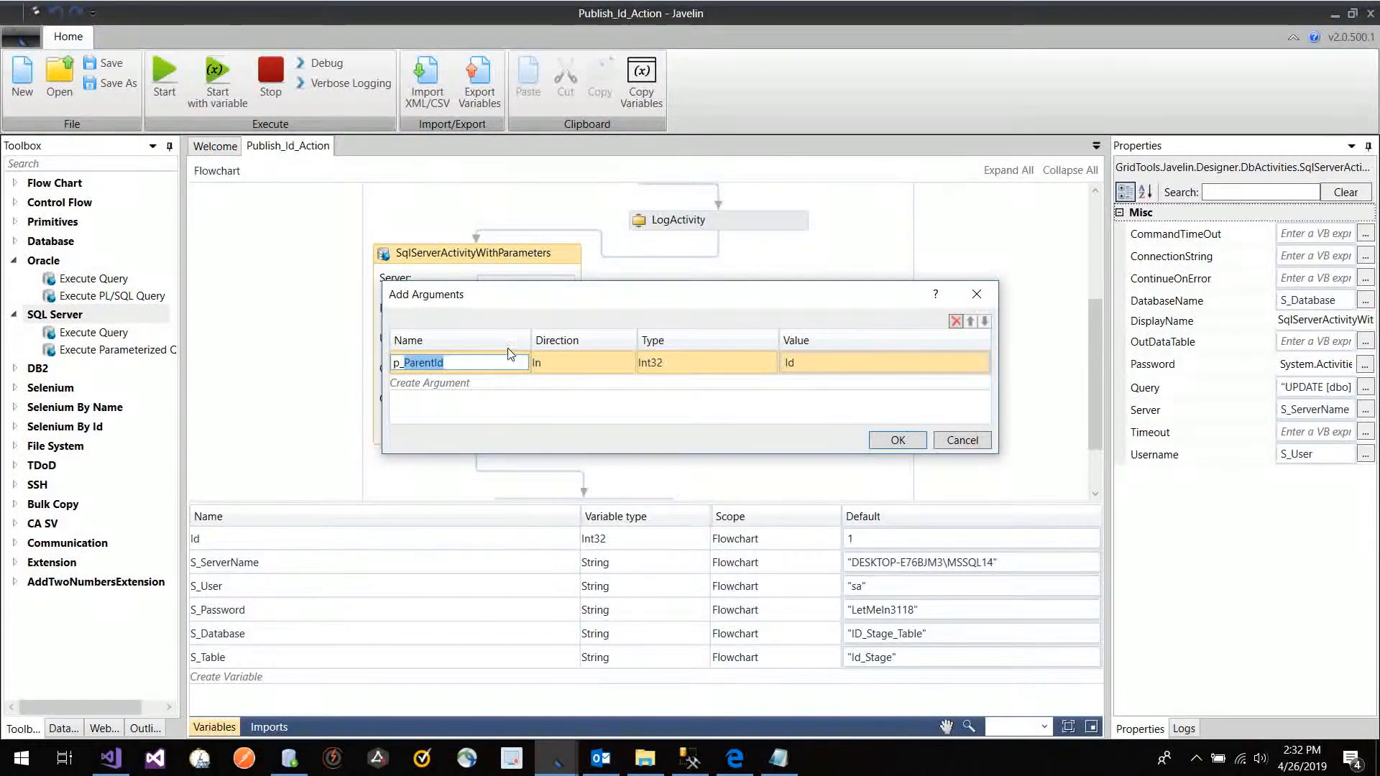
click(816, 367)
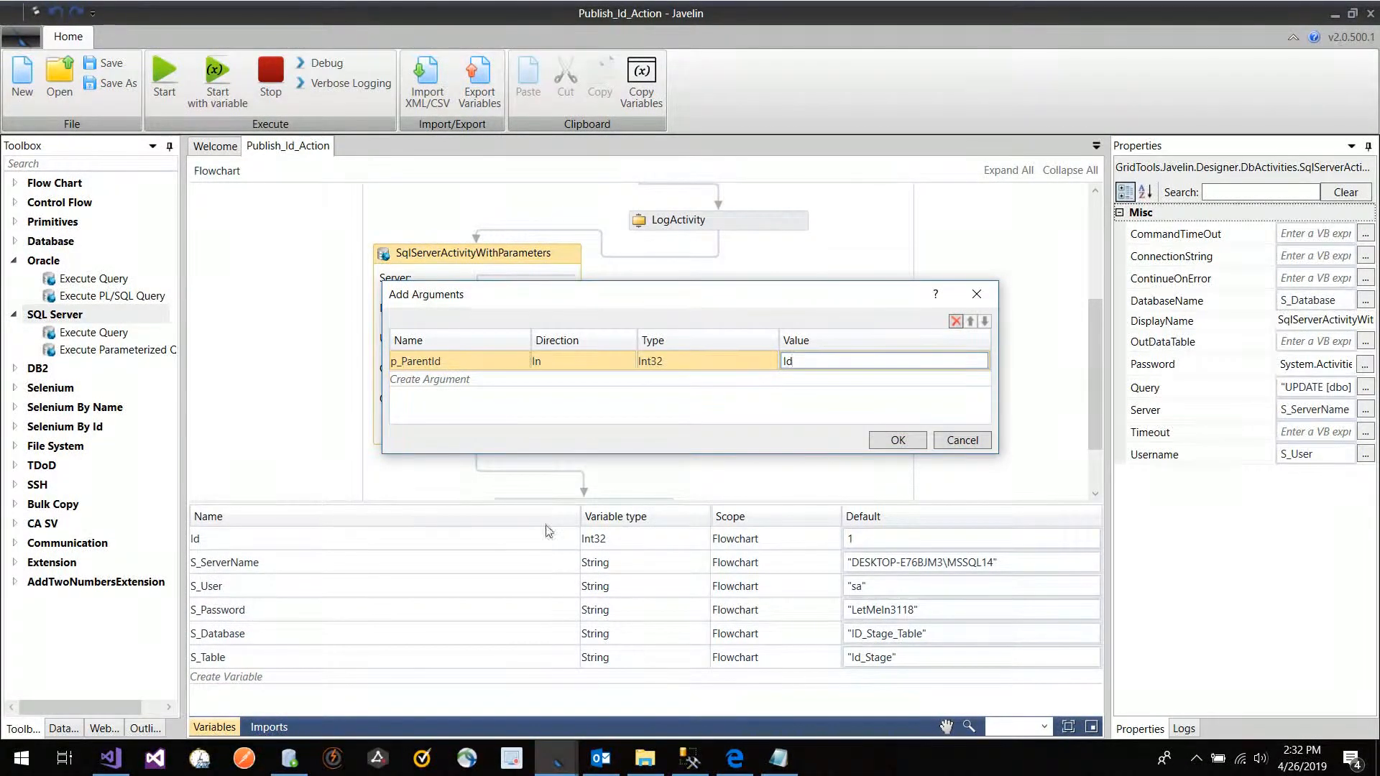
click(975, 441)
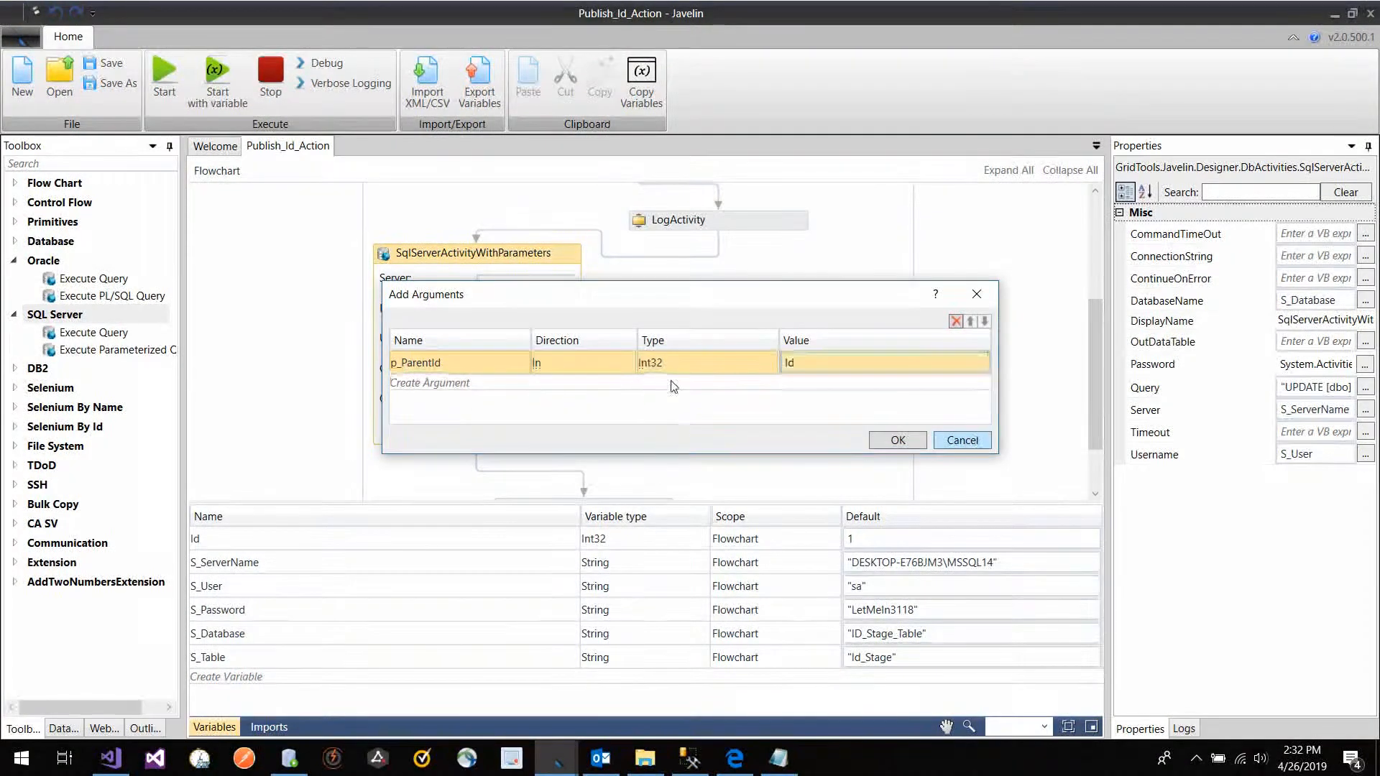
Step: Review the SQL activity's full UPDATE query in a widened Expression Editor, checking its table, used column and p_ParentId parameter
click(555, 381)
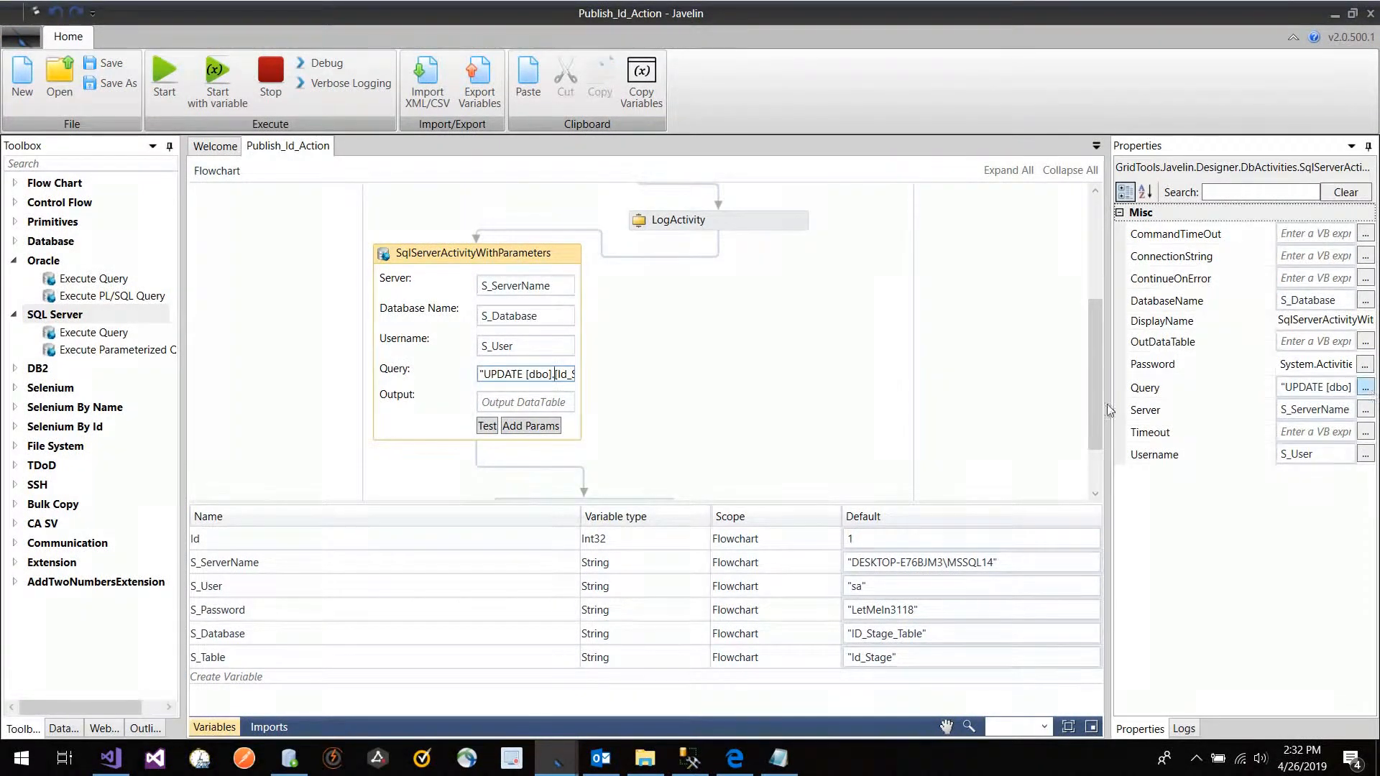
click(1365, 388)
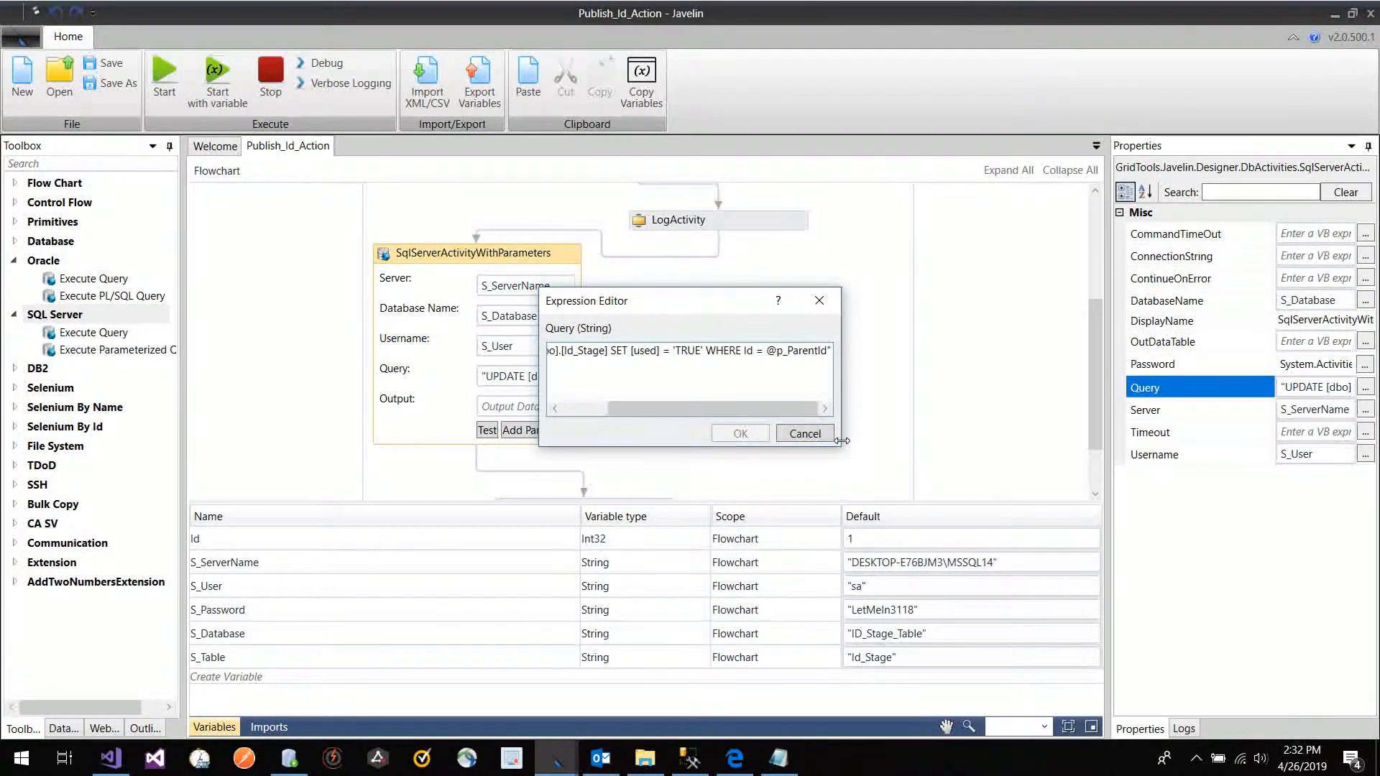
drag(842, 441, 1069, 456)
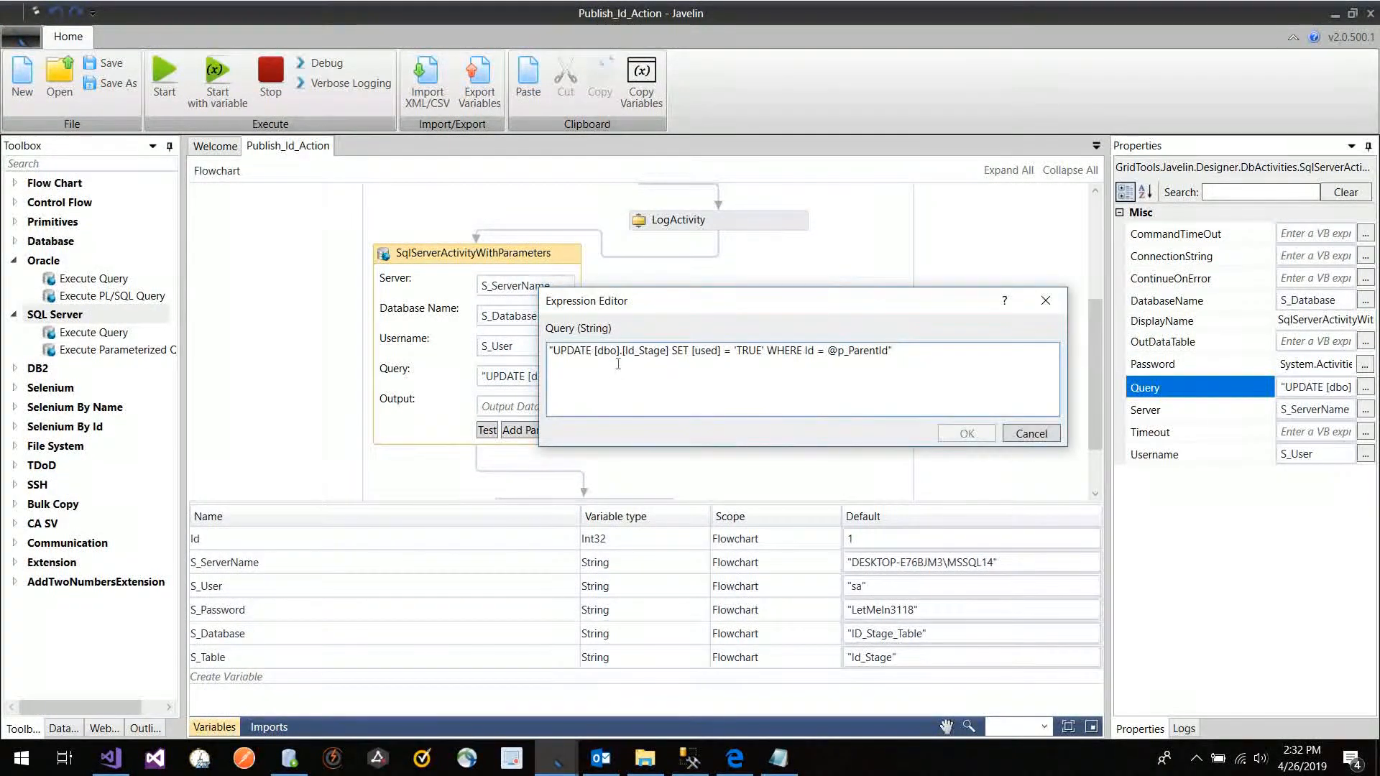
double_click(652, 351)
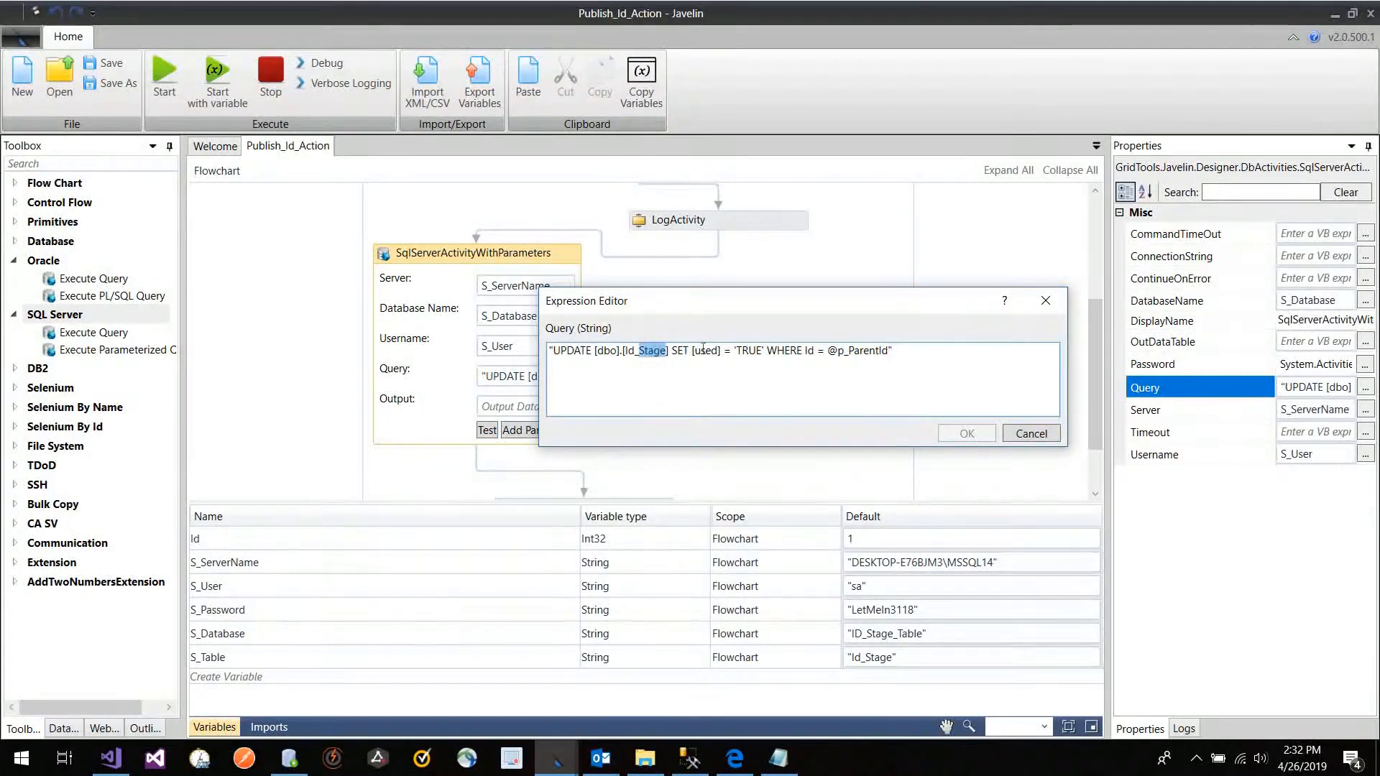
double_click(704, 351)
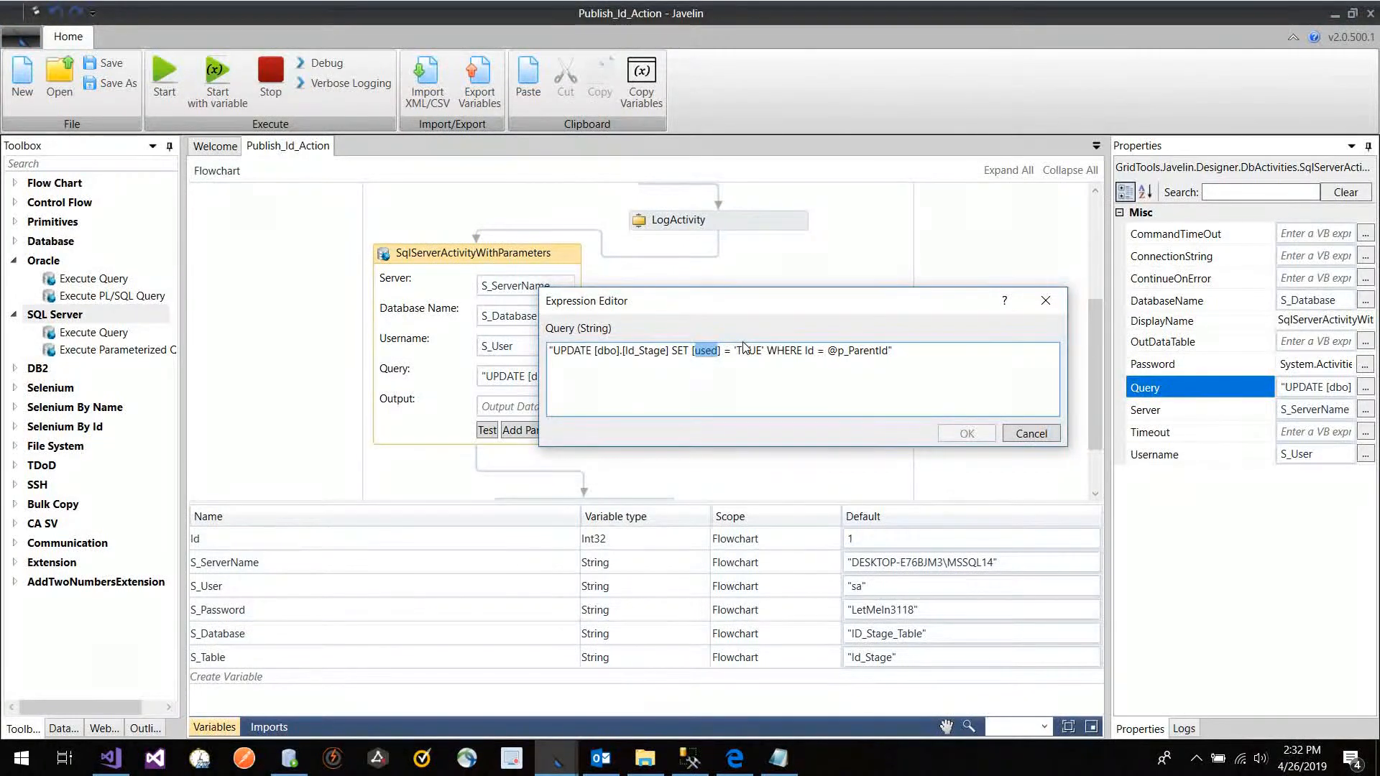
double_click(866, 351)
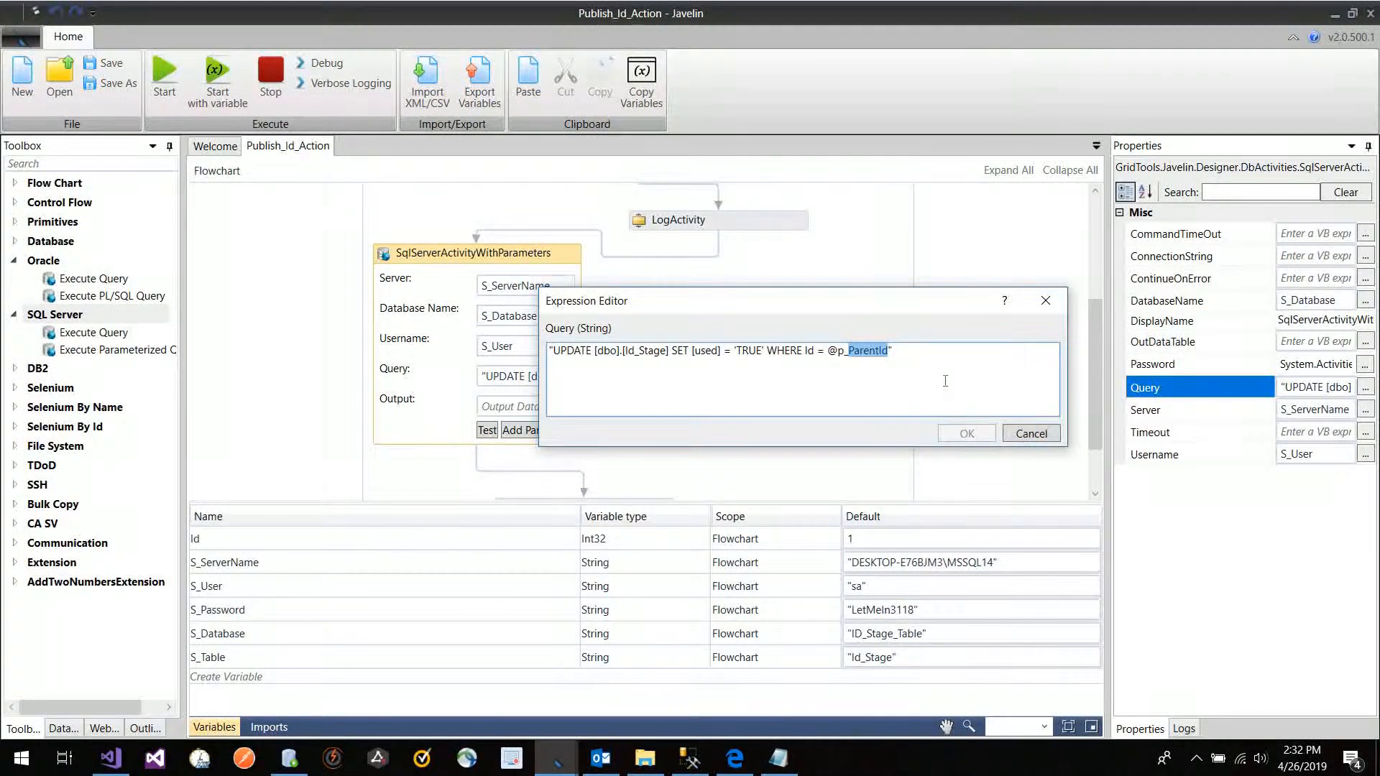
click(907, 354)
click(1033, 435)
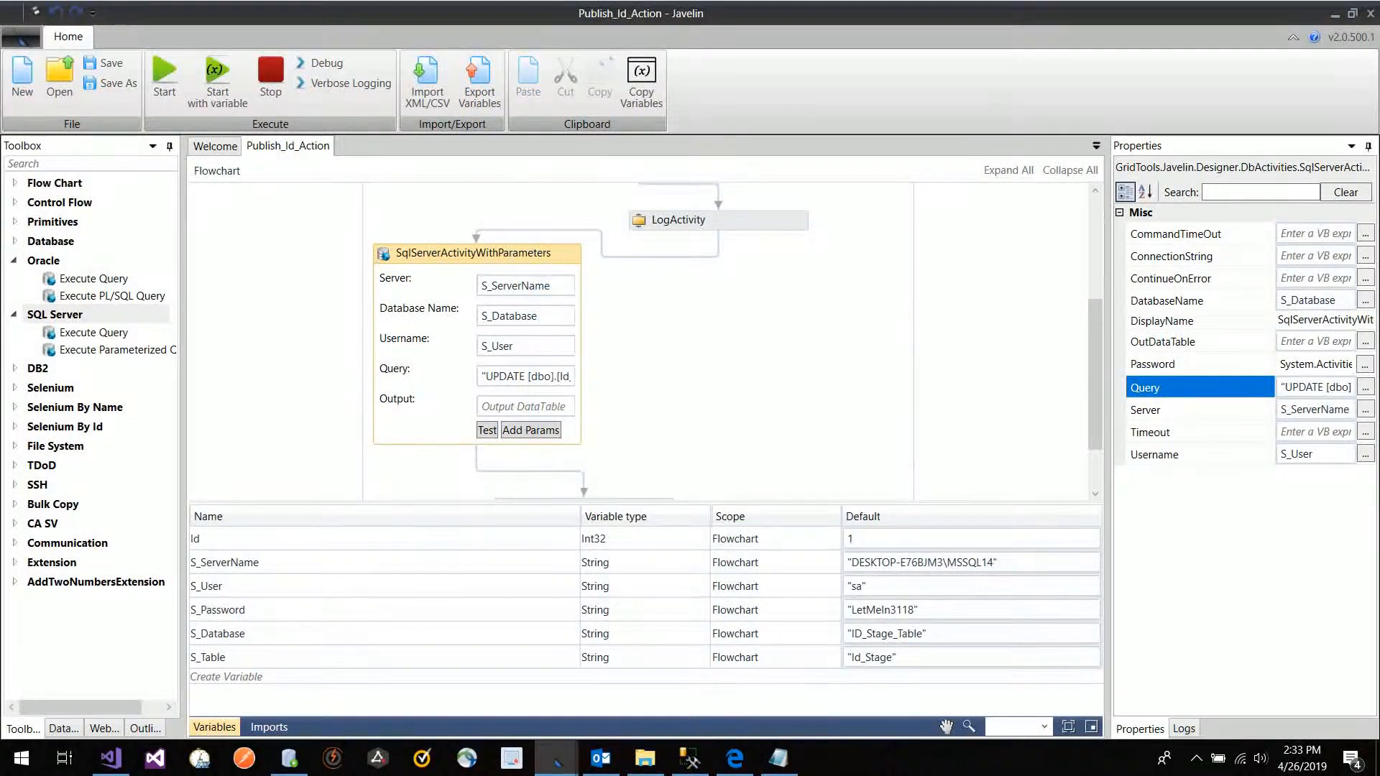
Step: Switch to SQL Server Management Studio to examine the used column of the Id_Stage results, and return to Javelin's Id variable
mouse_move(709, 771)
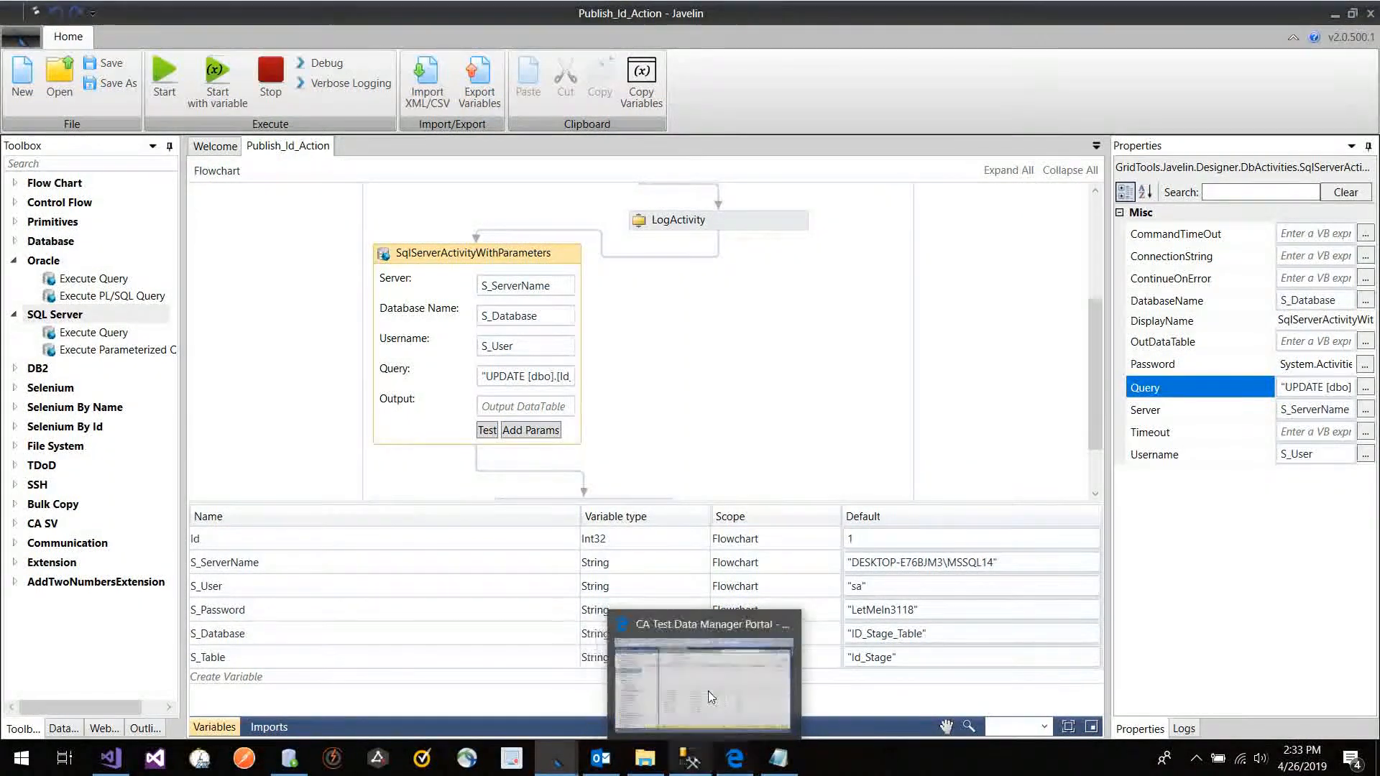
click(688, 687)
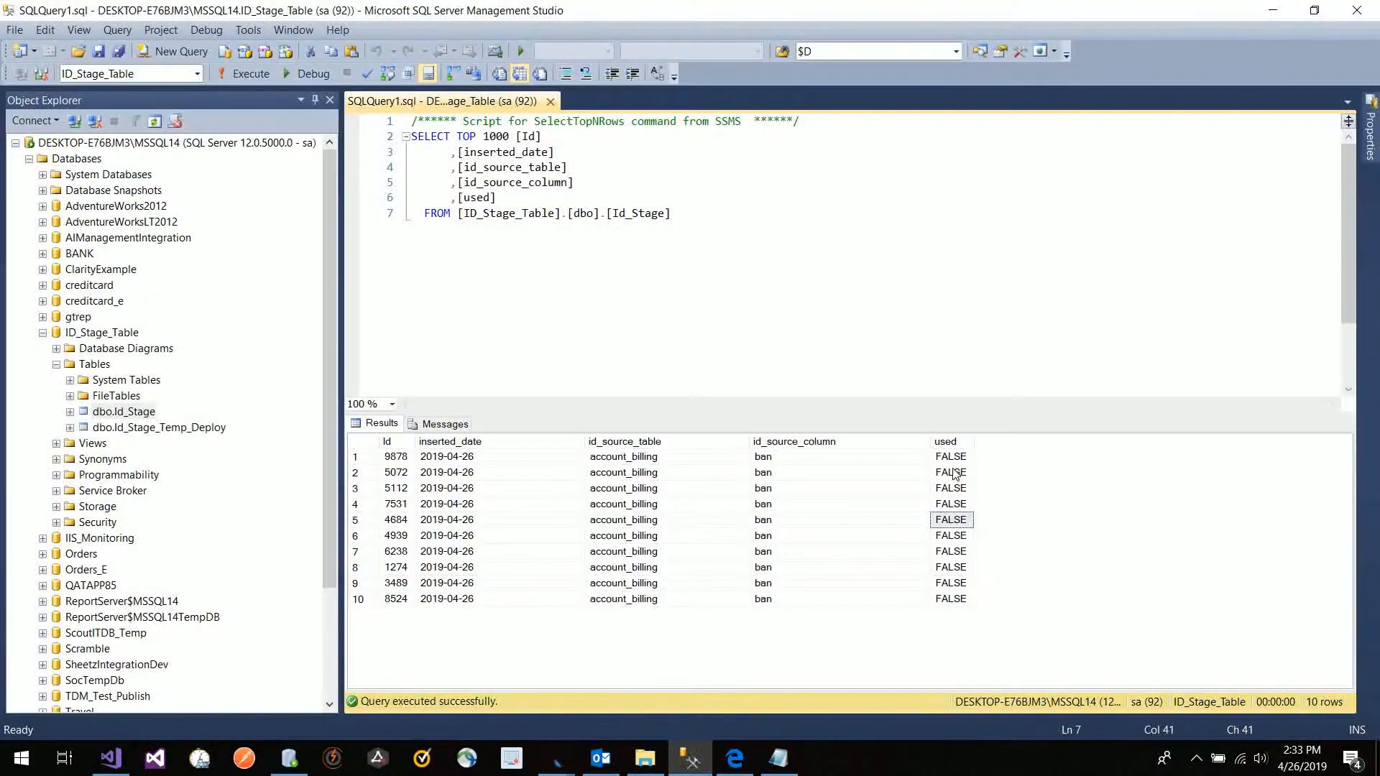
drag(951, 472, 952, 538)
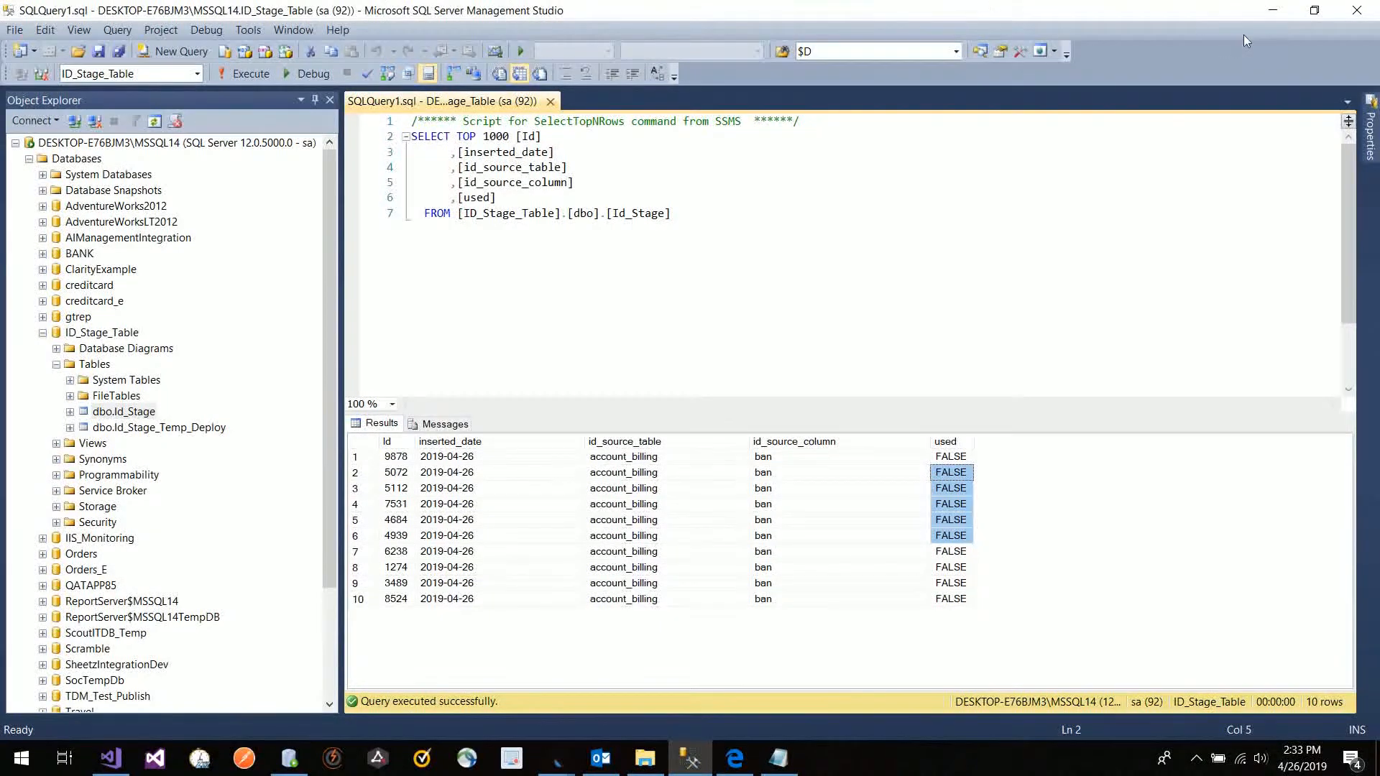
click(1279, 10)
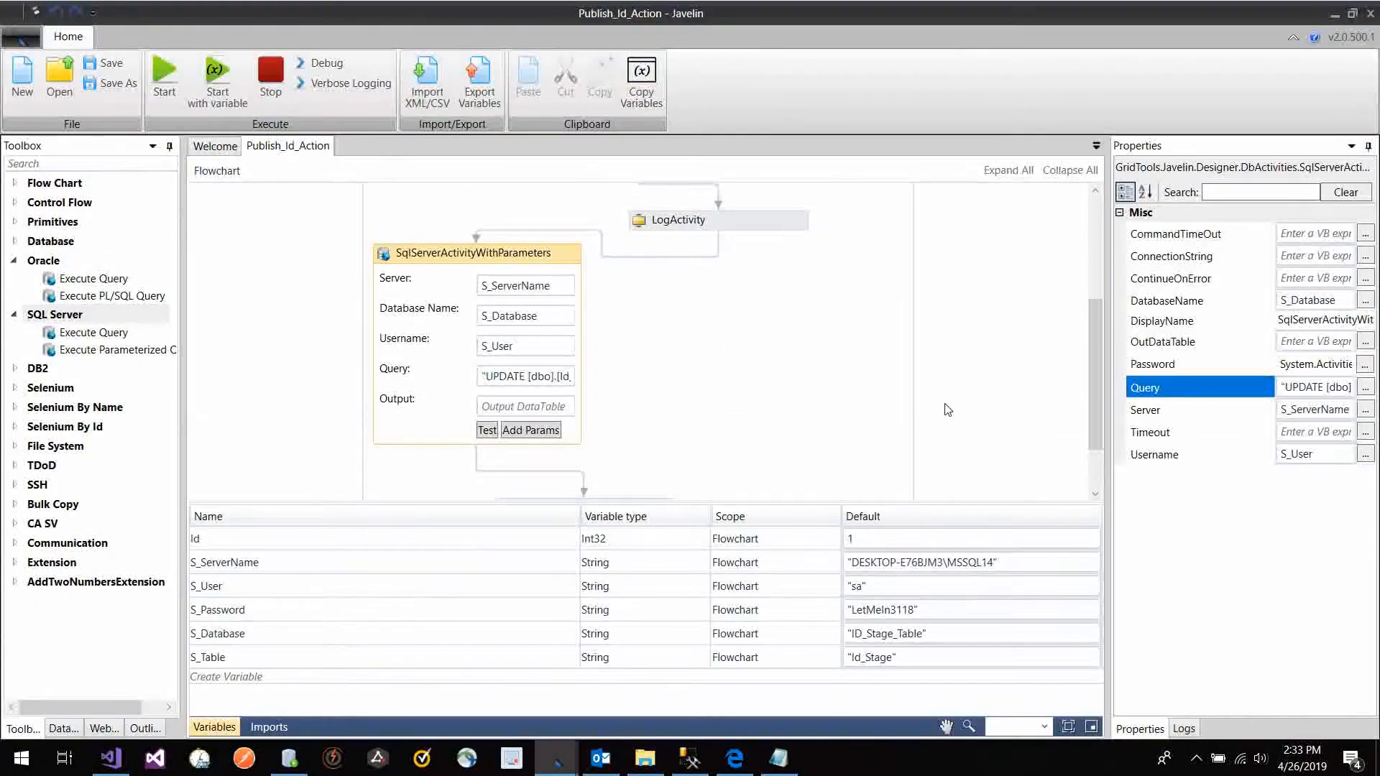
click(921, 542)
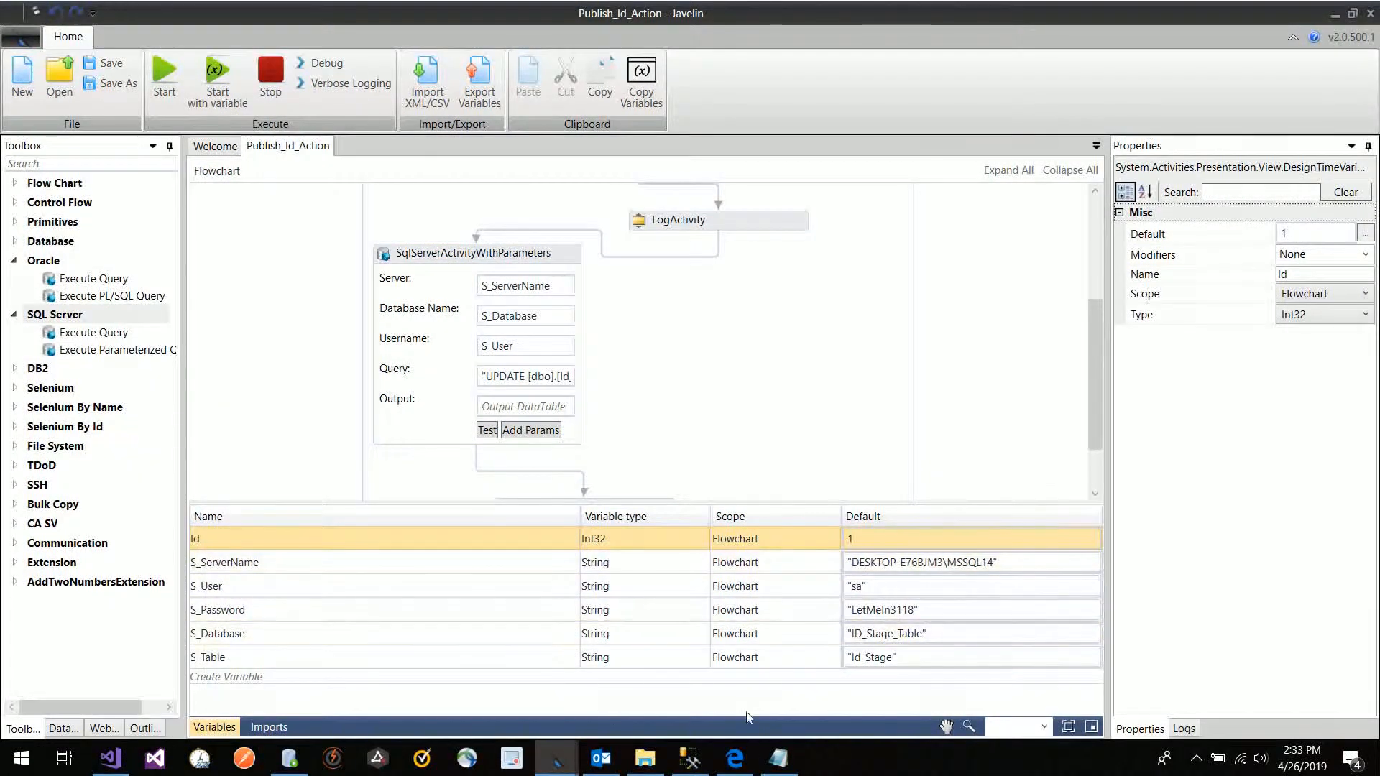
Step: Switch to the CA Test Data Manager Portal and open the orchestration workflows list
click(734, 758)
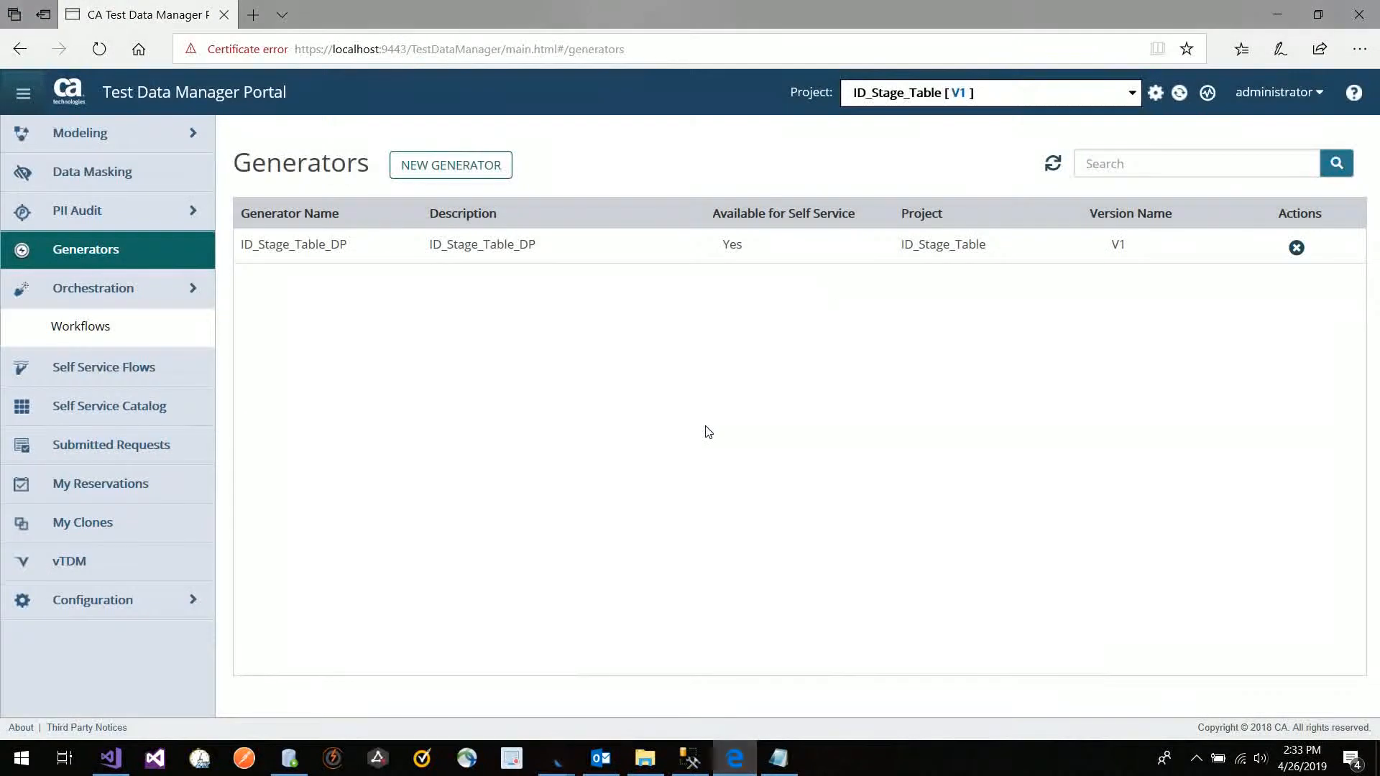
click(115, 297)
click(118, 300)
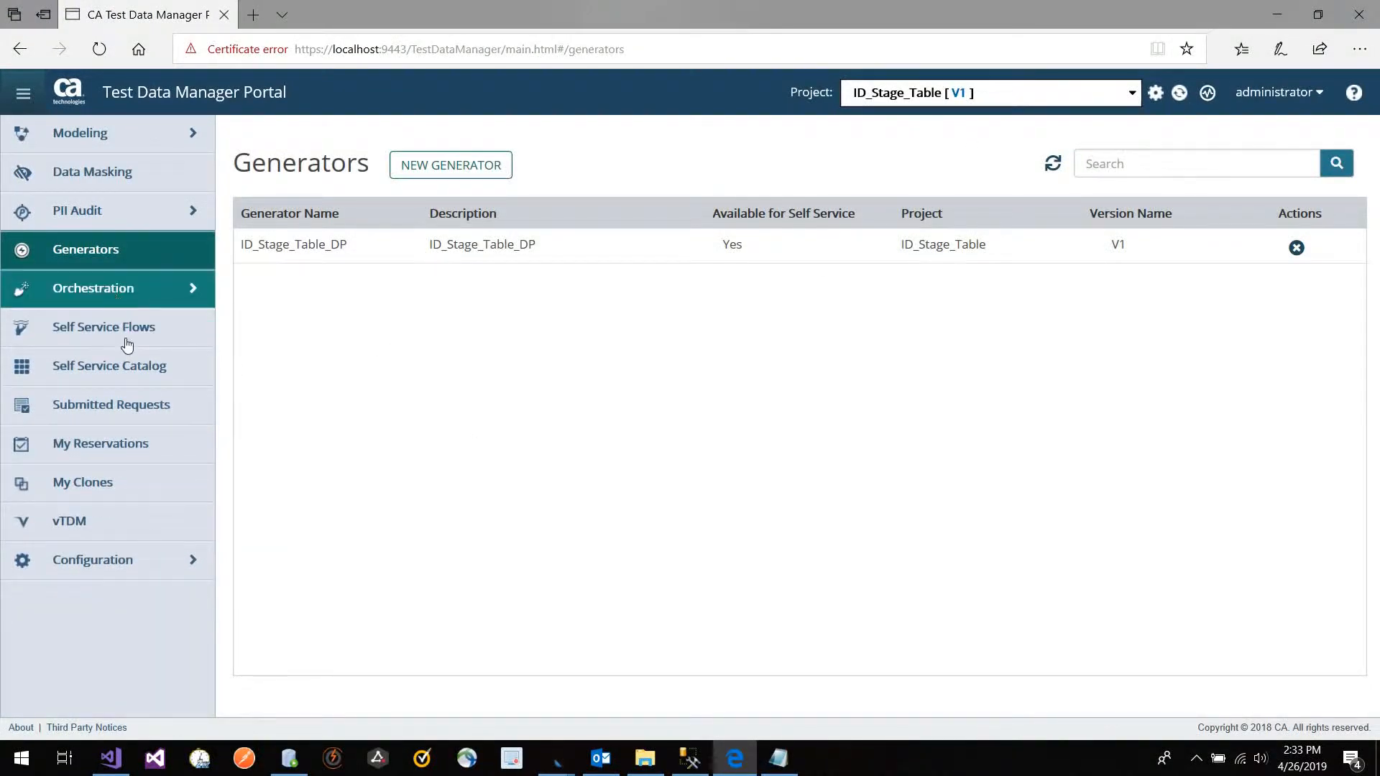
click(127, 338)
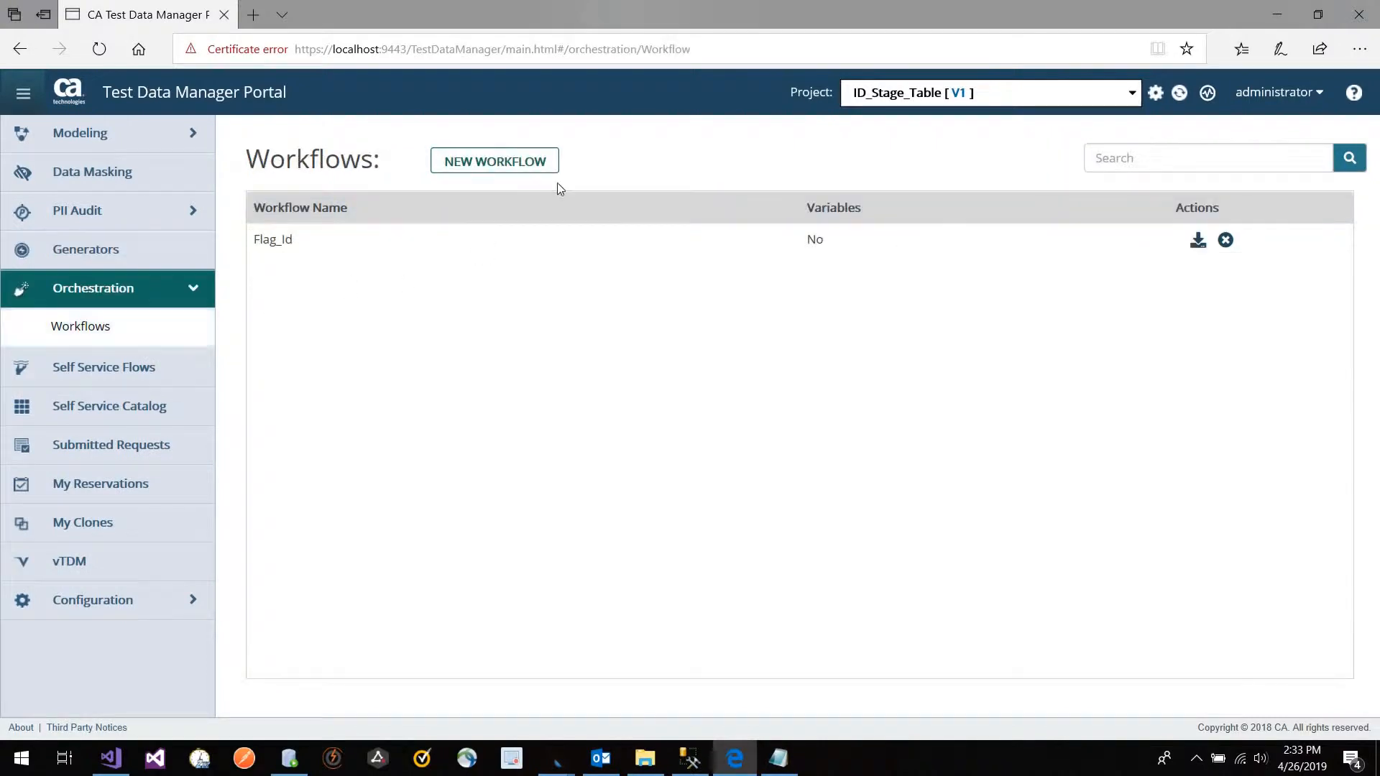
Step: Start a new workflow named DeleteMe and upload Publish_Id_Action.vwf as its workflow file
click(529, 161)
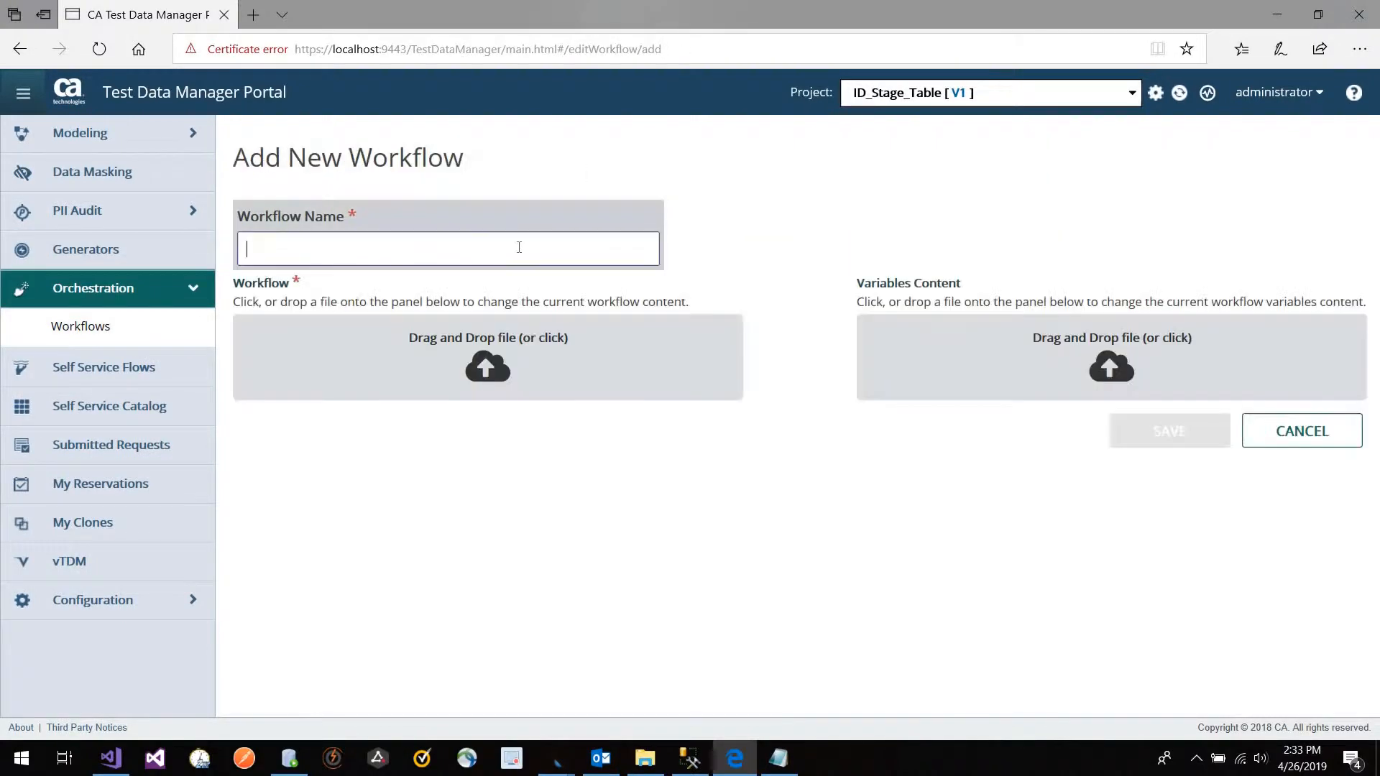
text(DeleteMe)
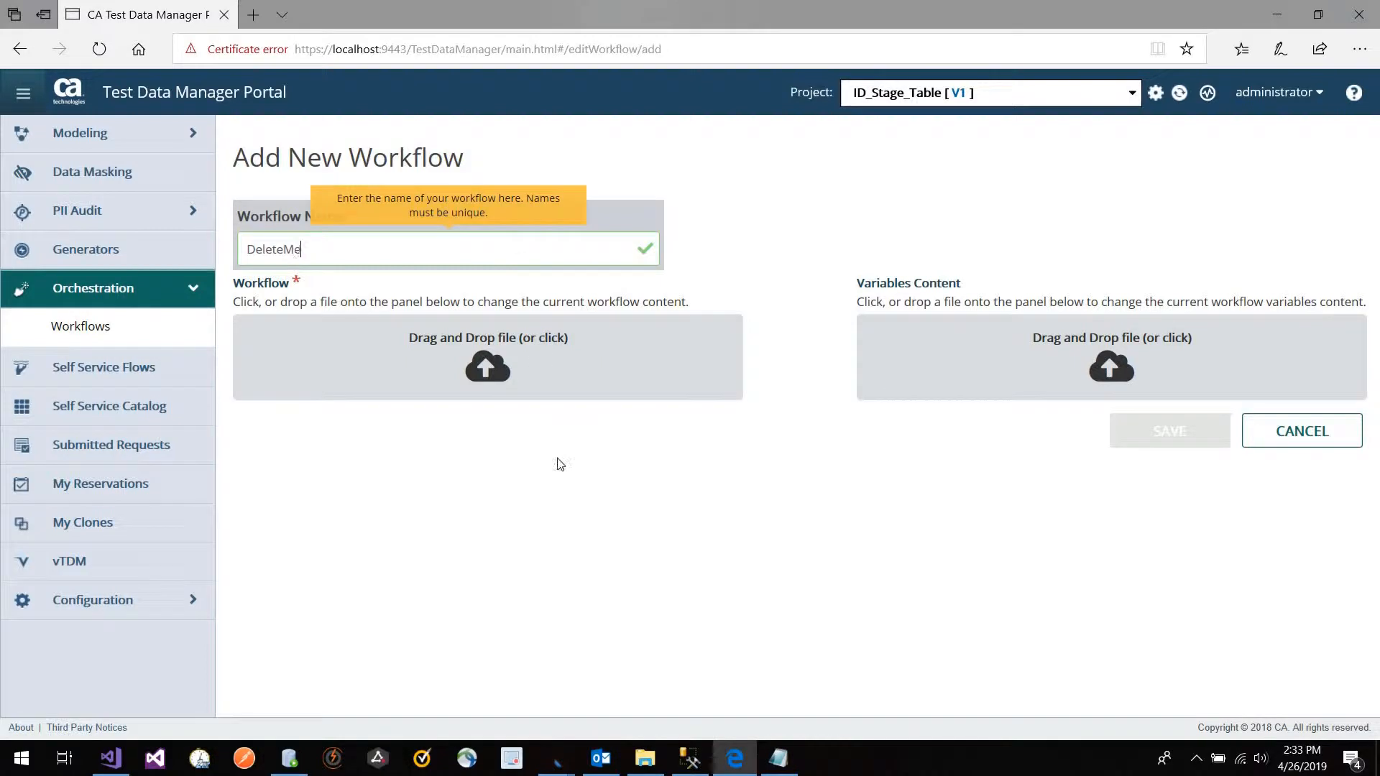
click(558, 467)
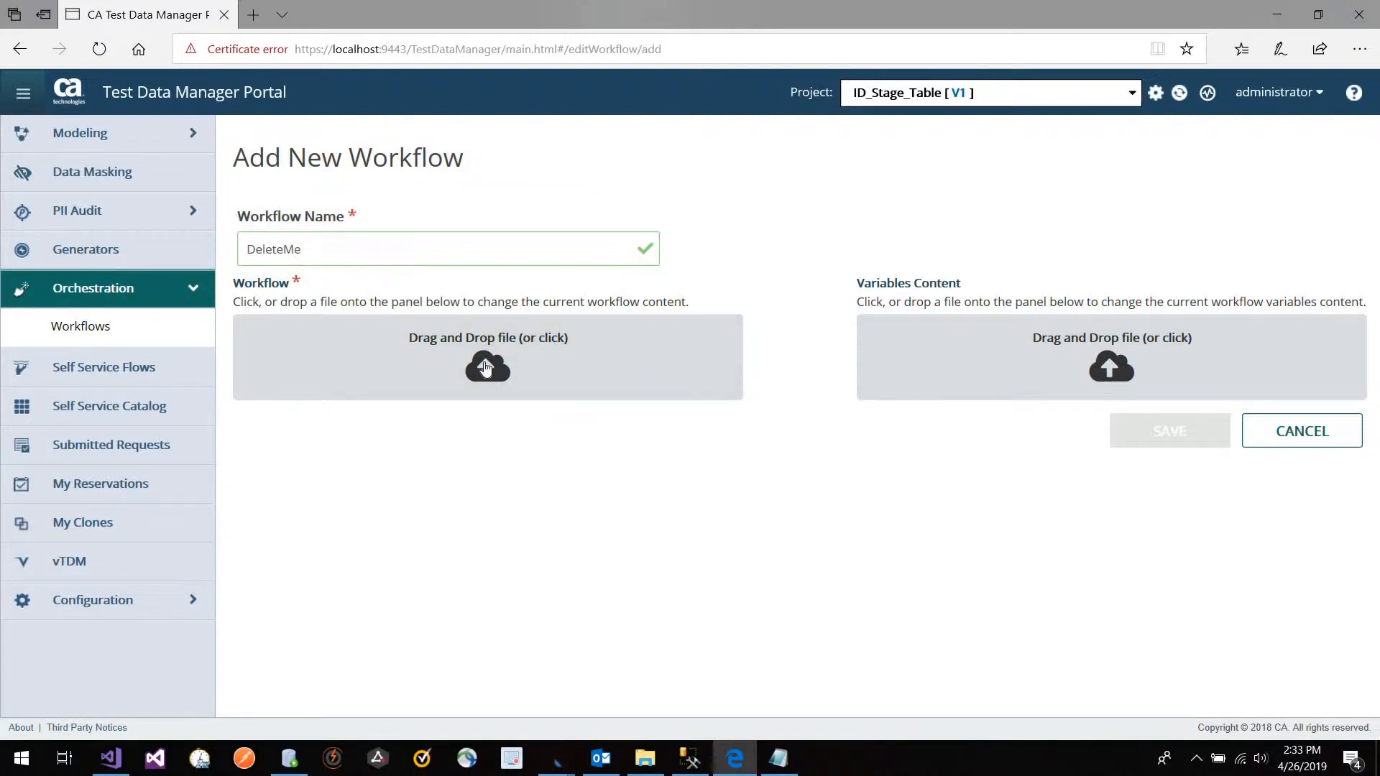
click(514, 391)
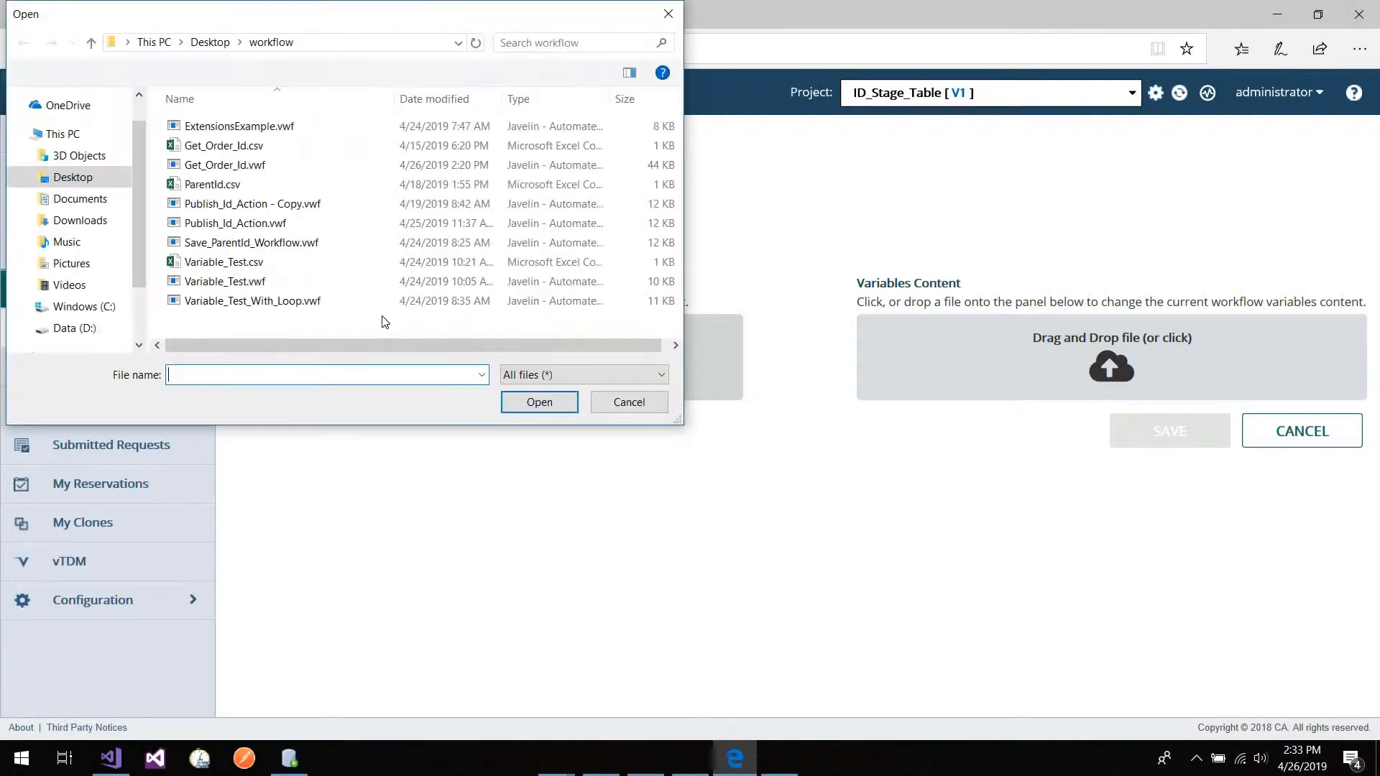
click(344, 227)
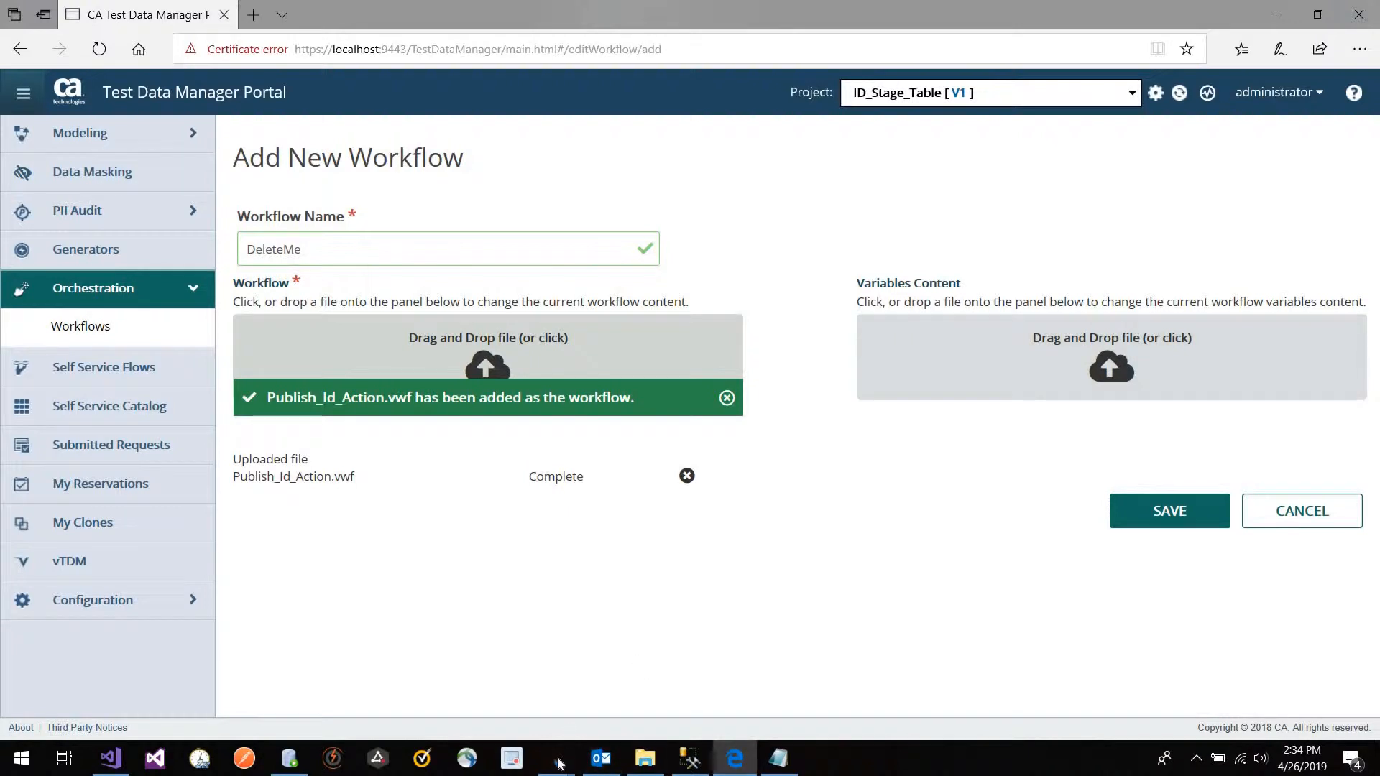
Step: Switch to Javelin to view the CSV export dialog for the workflow variables without saving, and return to the Test Data Manager Portal
mouse_move(557, 756)
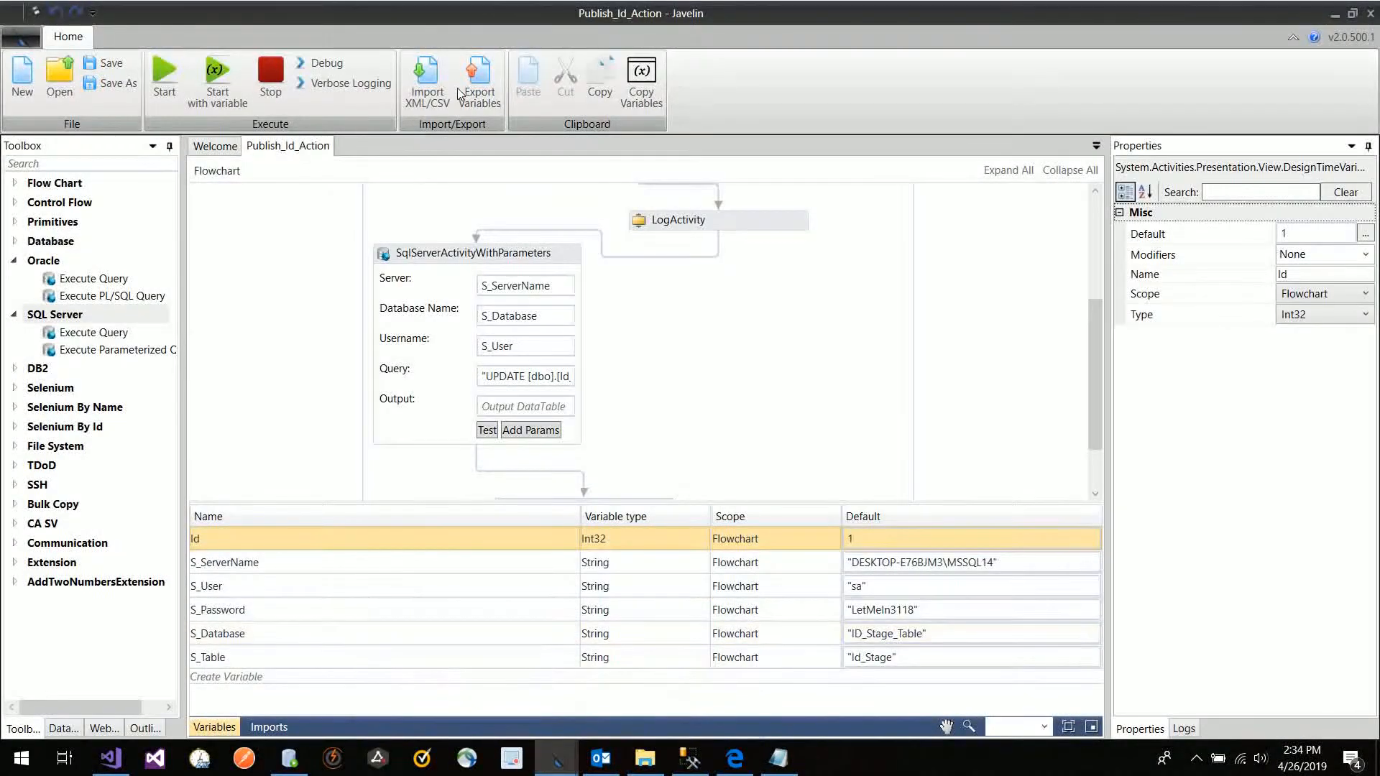
click(479, 80)
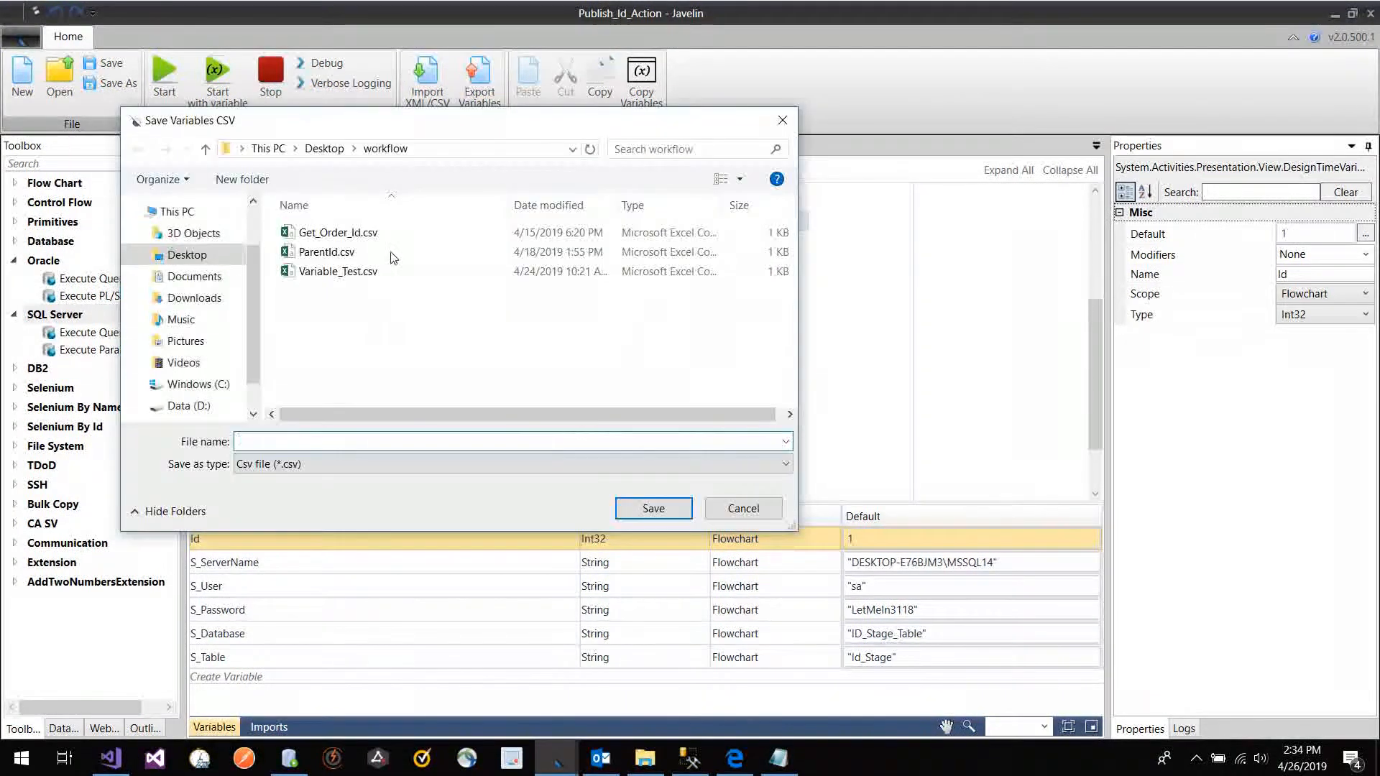
click(729, 509)
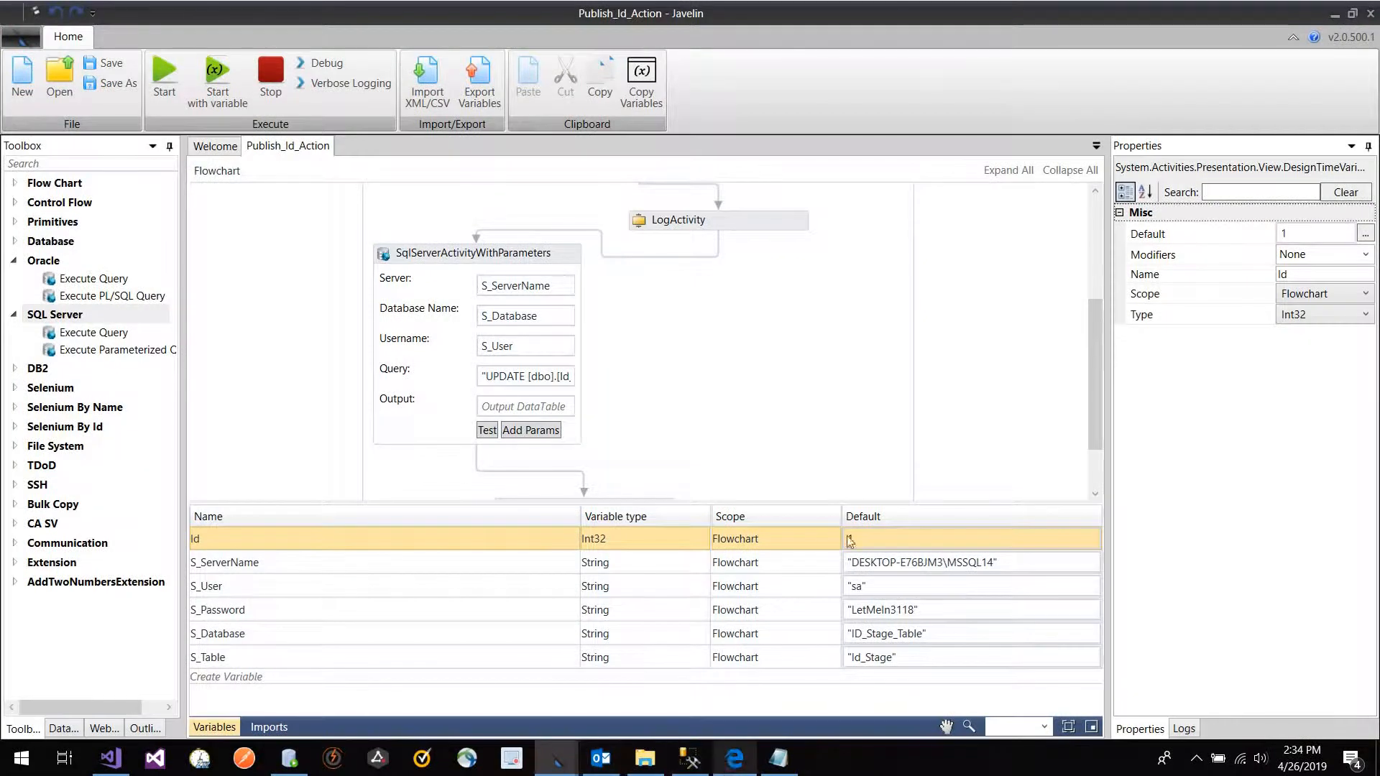
click(727, 767)
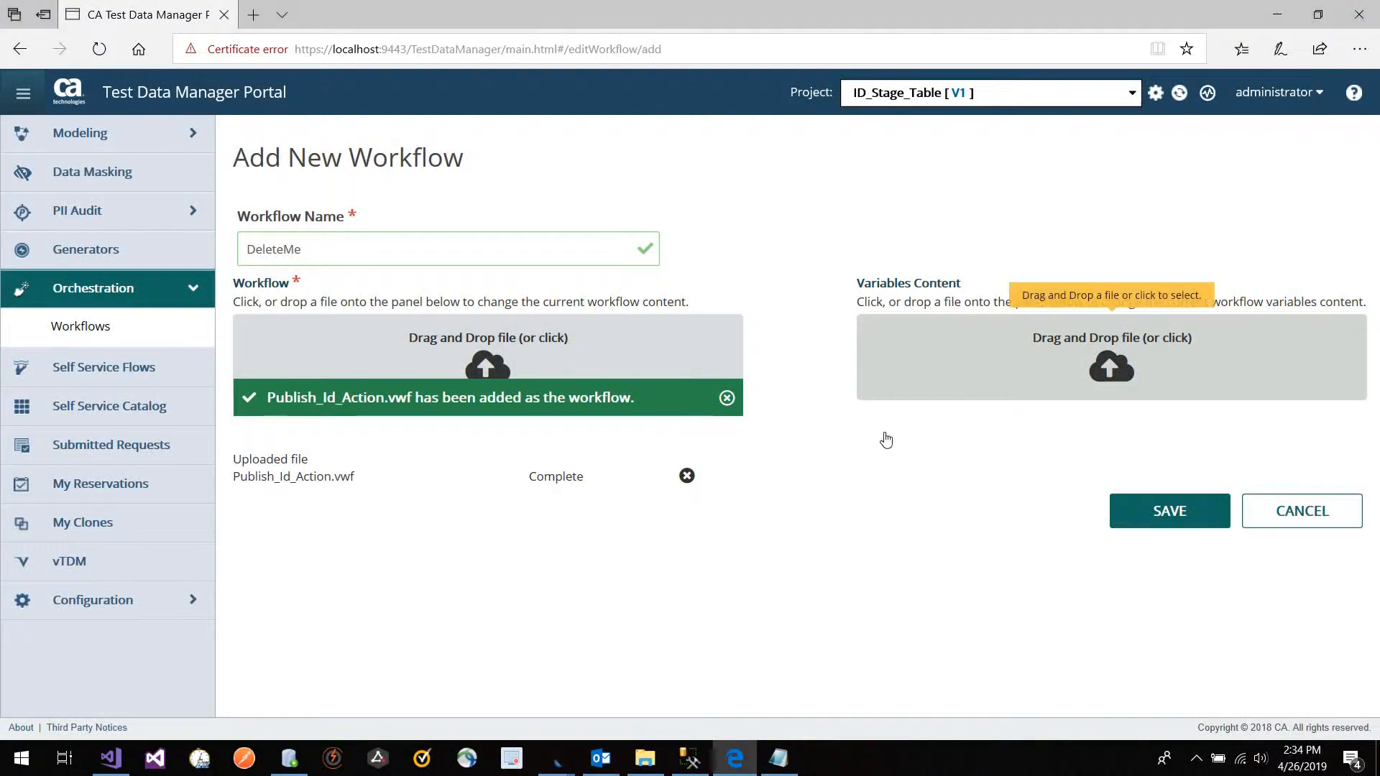
Step: Save the DeleteMe workflow without adding a variables file
click(1021, 338)
click(625, 404)
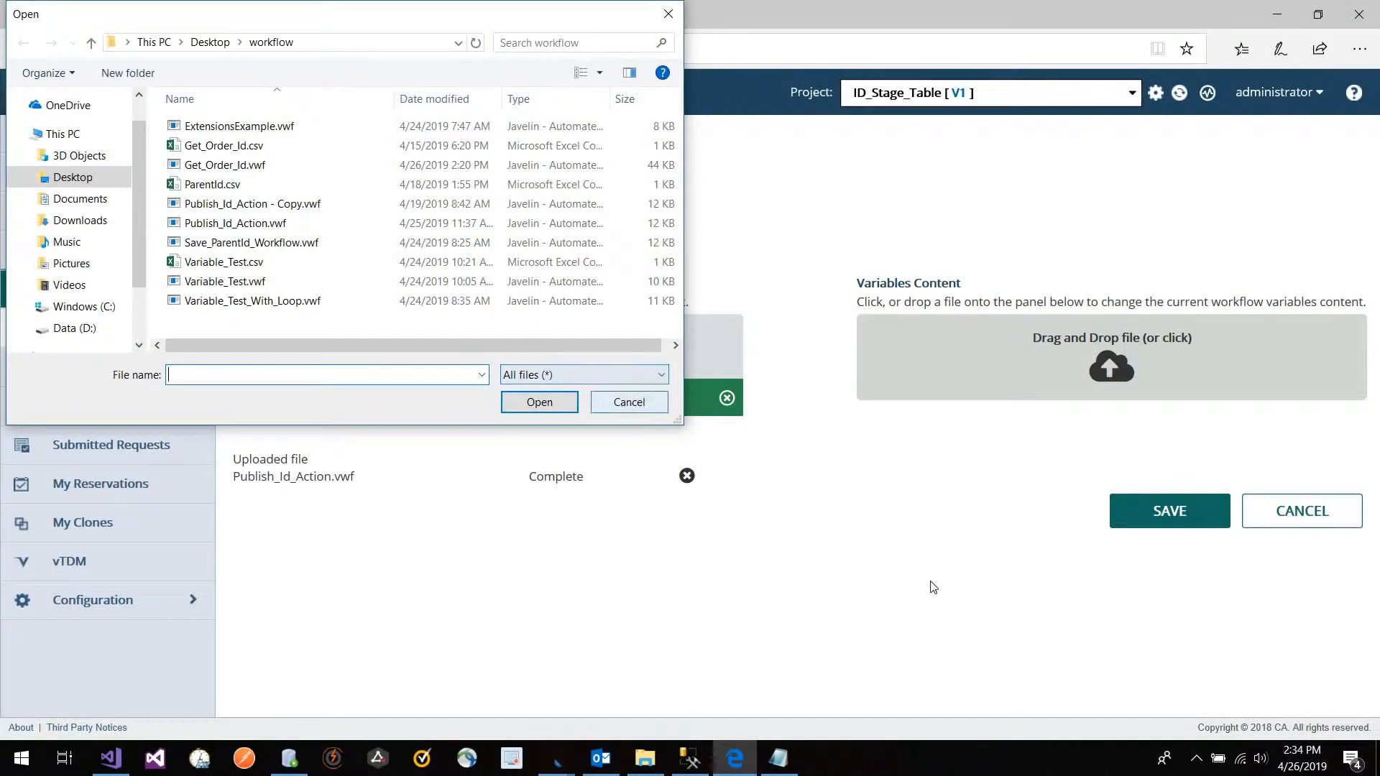
click(1204, 507)
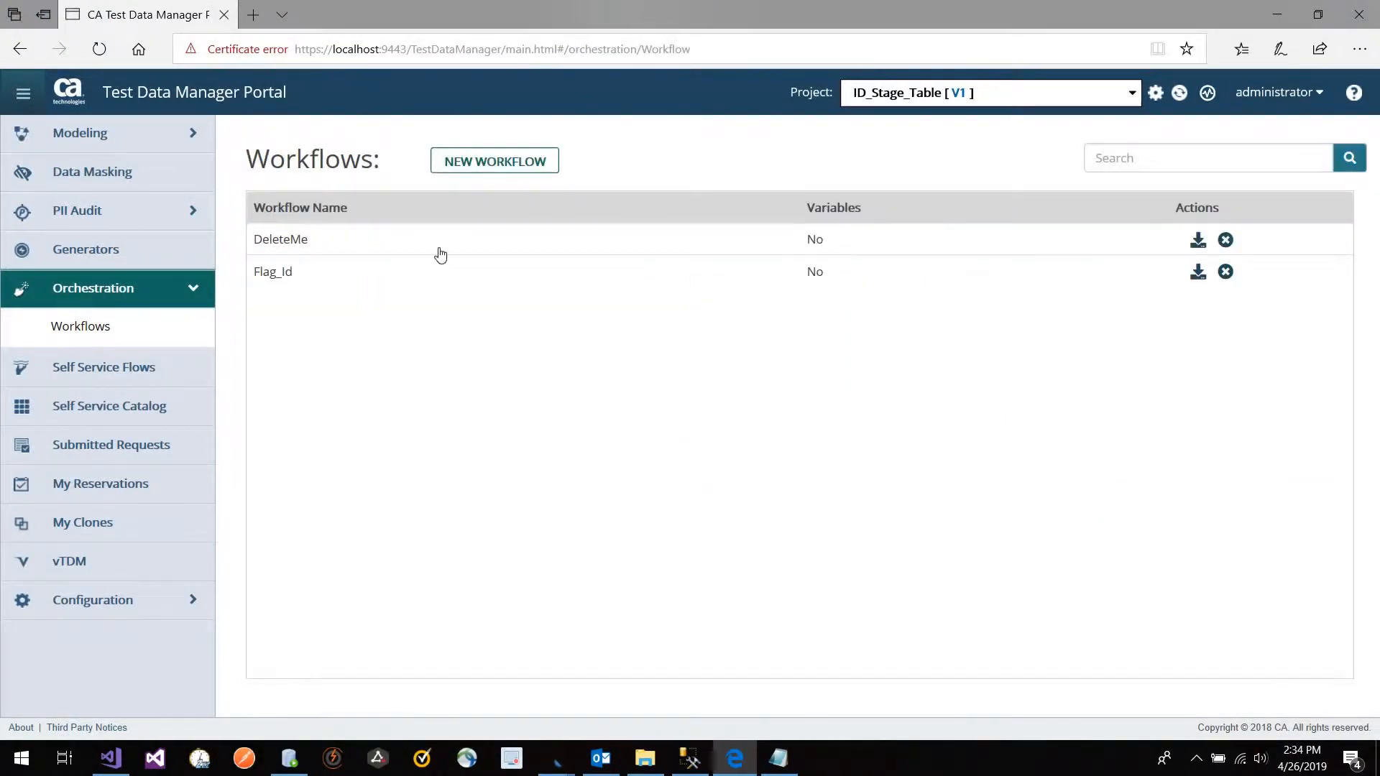
Step: Open the saved DeleteMe workflow to examine its workflow and variables content settings
click(517, 244)
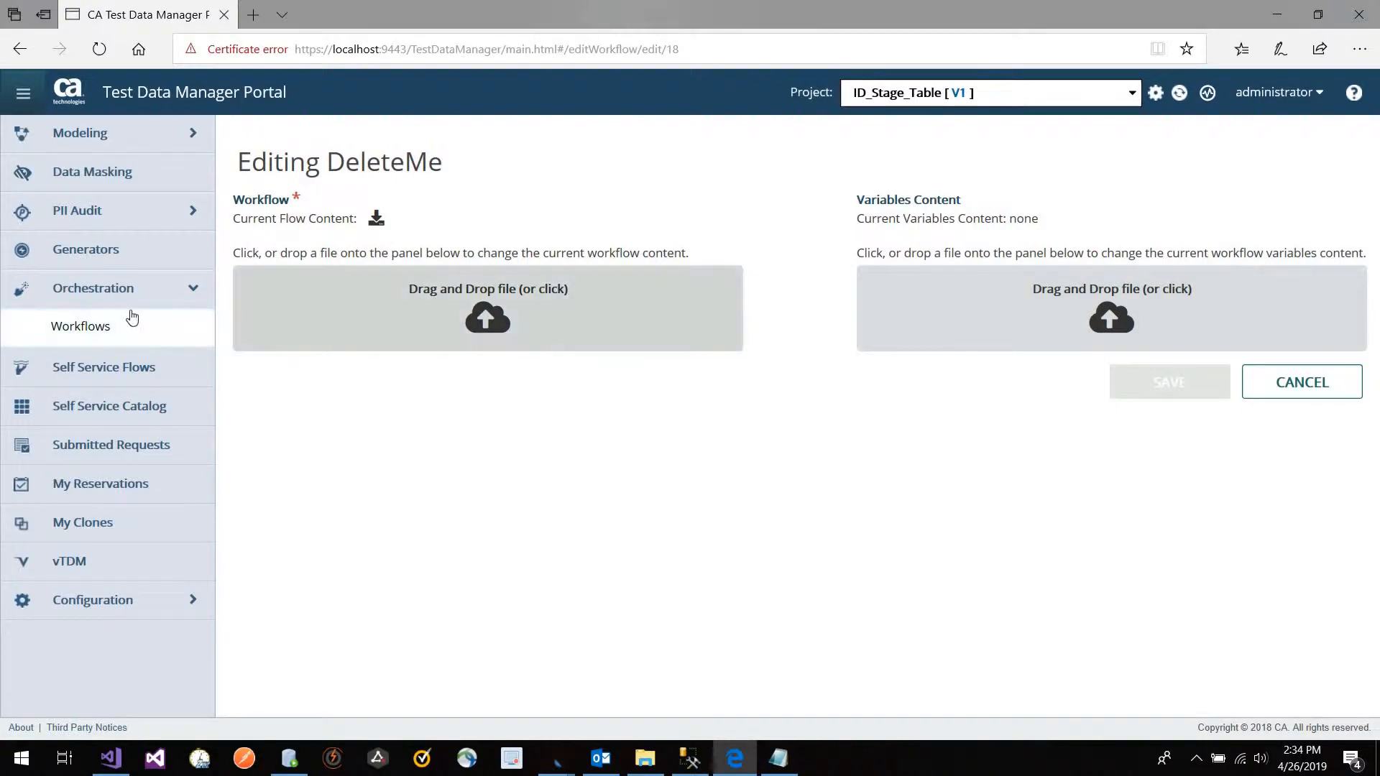
click(140, 334)
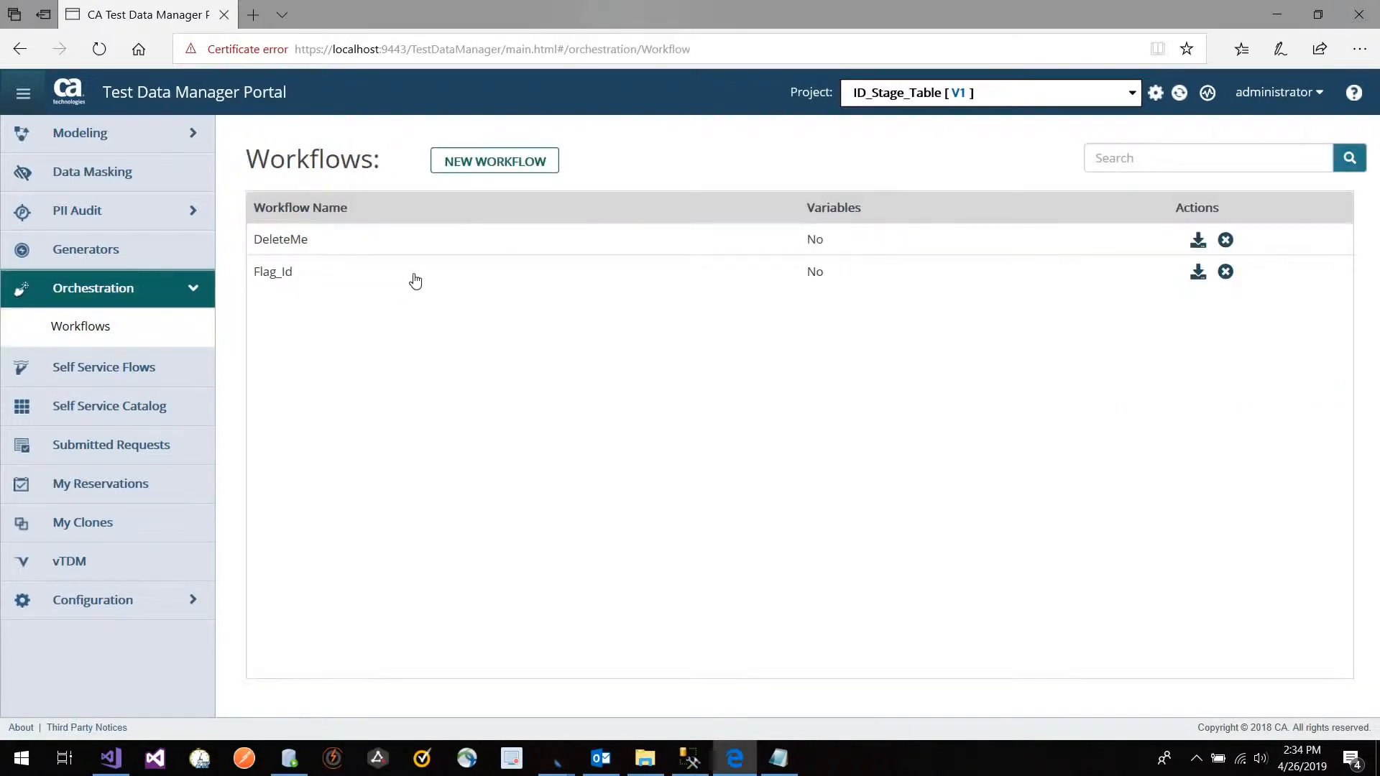
click(468, 238)
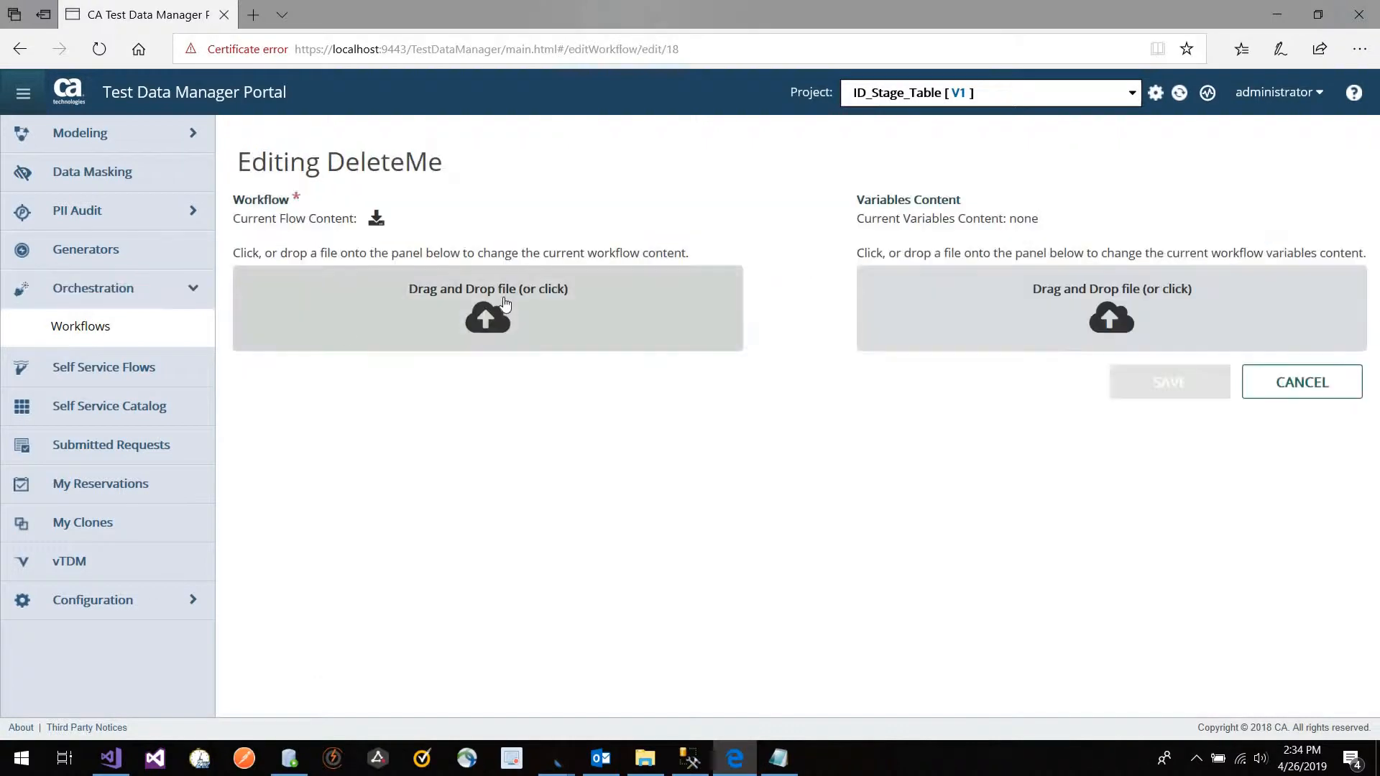
Step: Return to the workflows list and delete the DeleteMe workflow
click(116, 328)
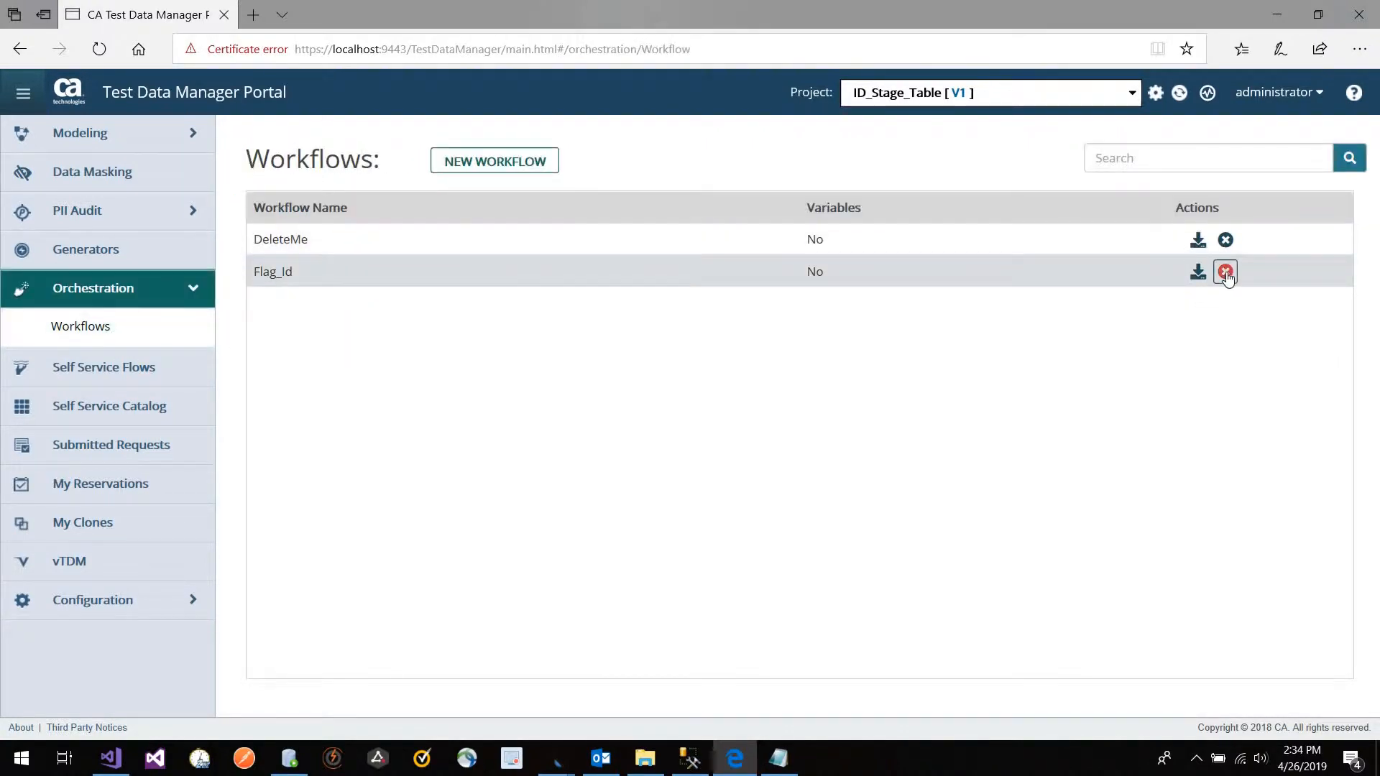
click(1225, 240)
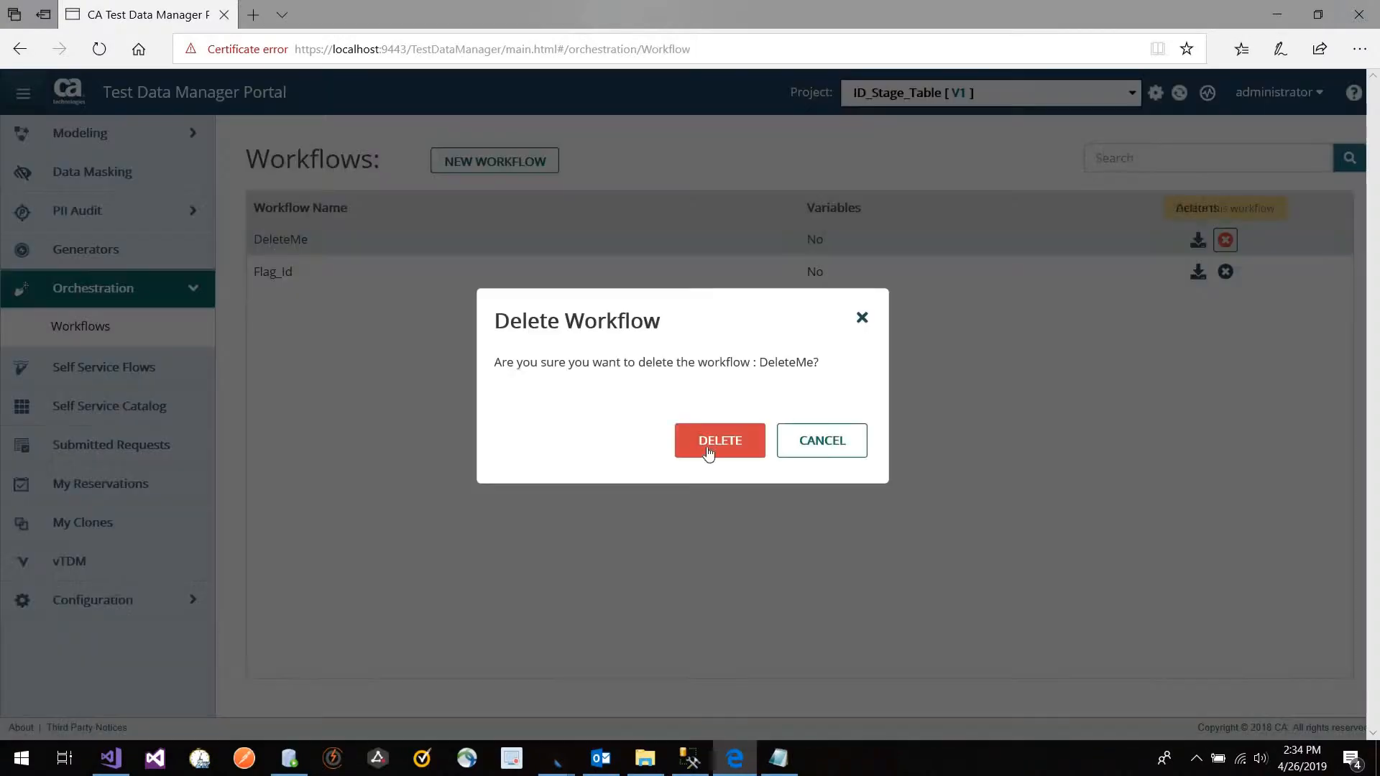
click(708, 442)
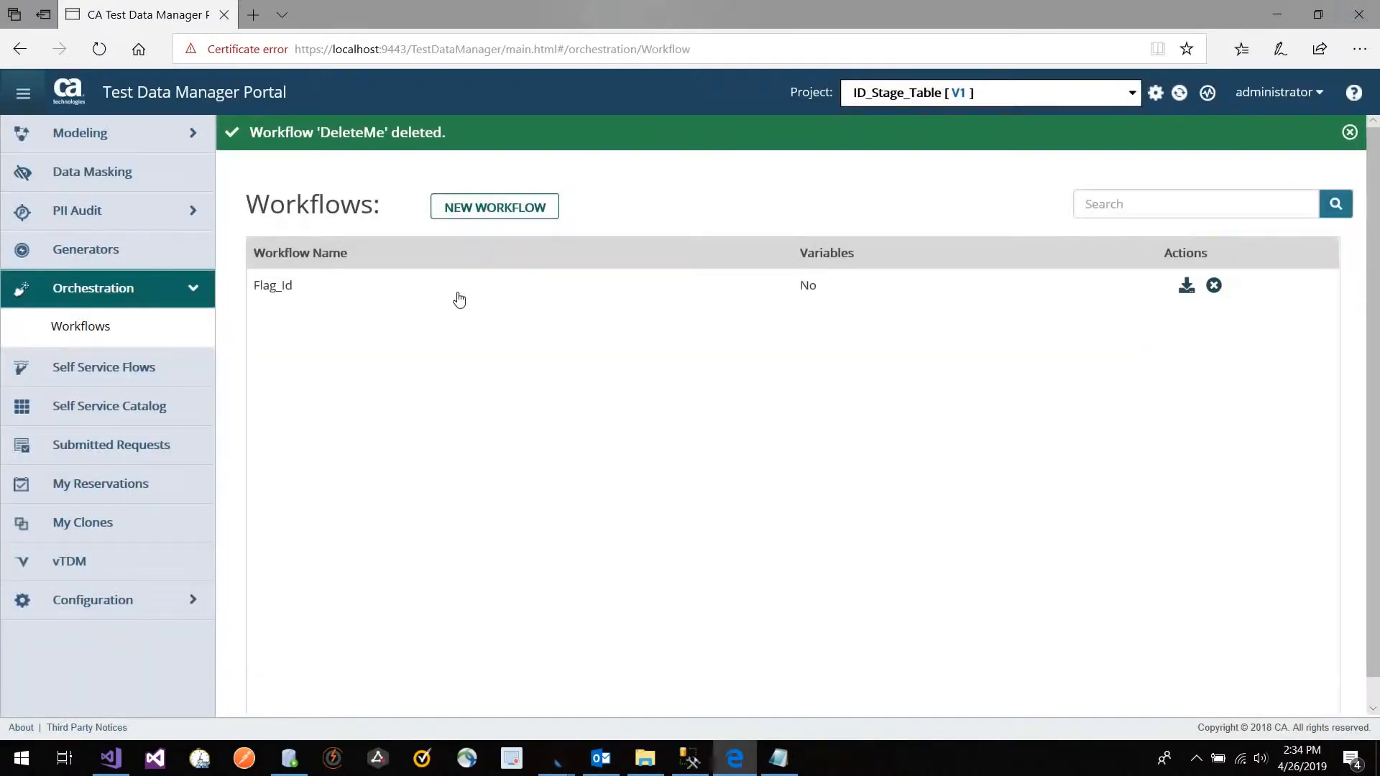
Step: Open the ID_Stage_Table_DP generator and examine its registered tables
click(138, 381)
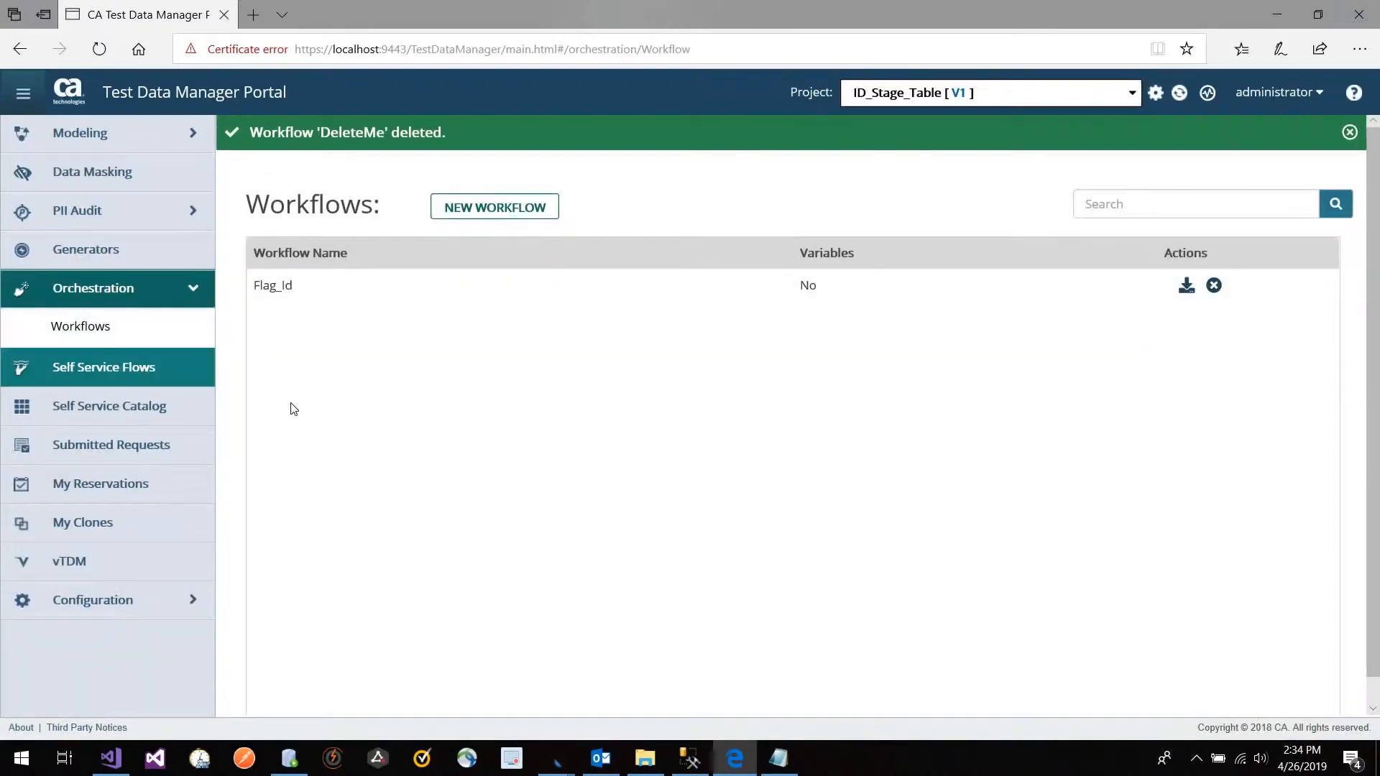
click(170, 266)
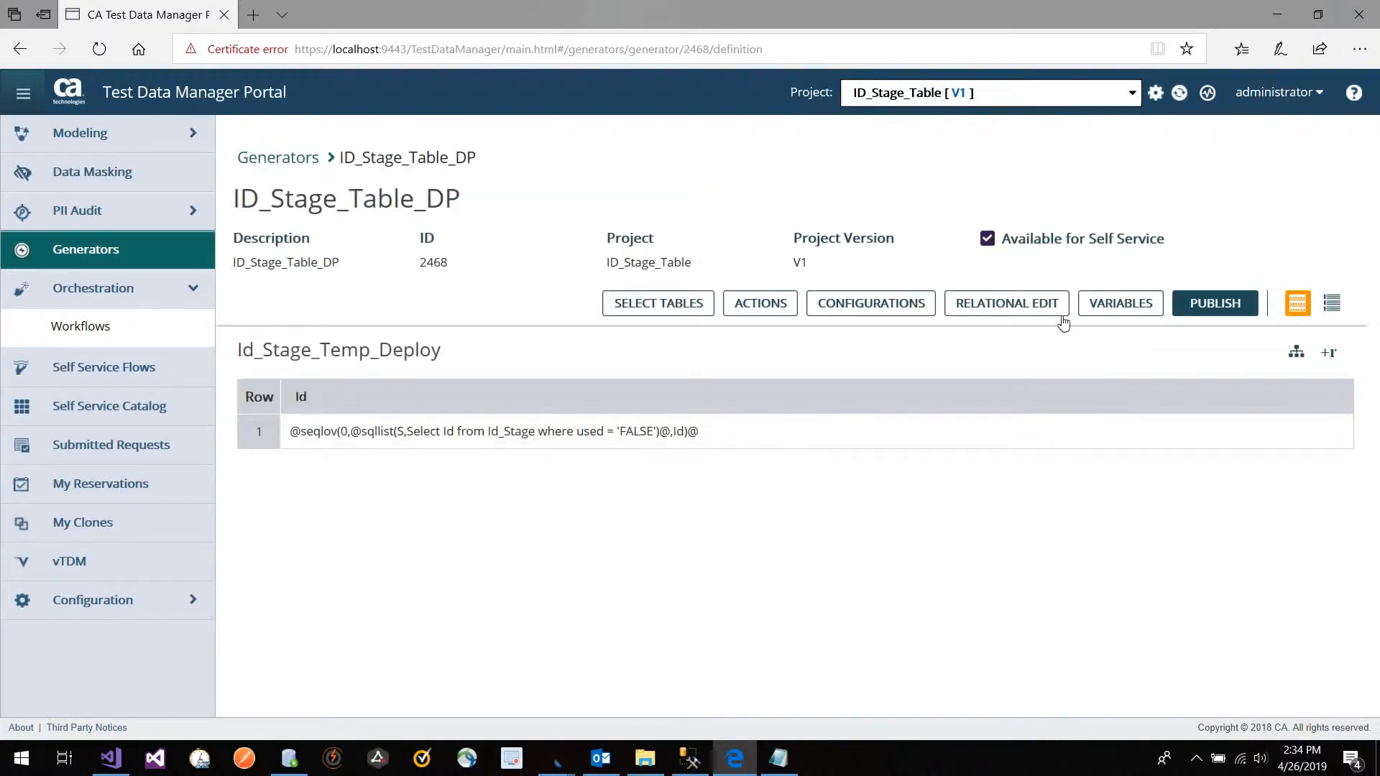
click(692, 307)
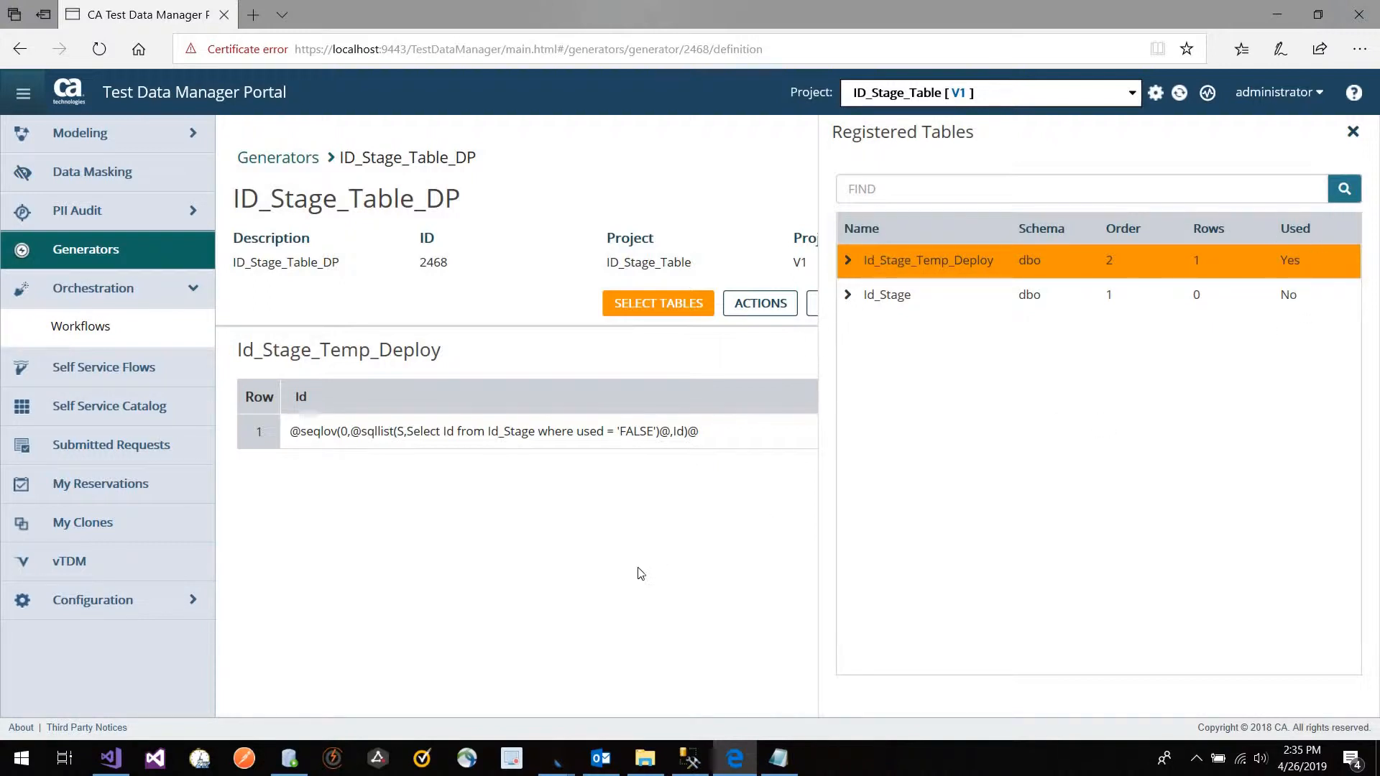
click(602, 571)
Step: Open the Id expression of Id_Stage_Temp_Deploy in the Data Painter and highlight its embedded Select query
click(468, 439)
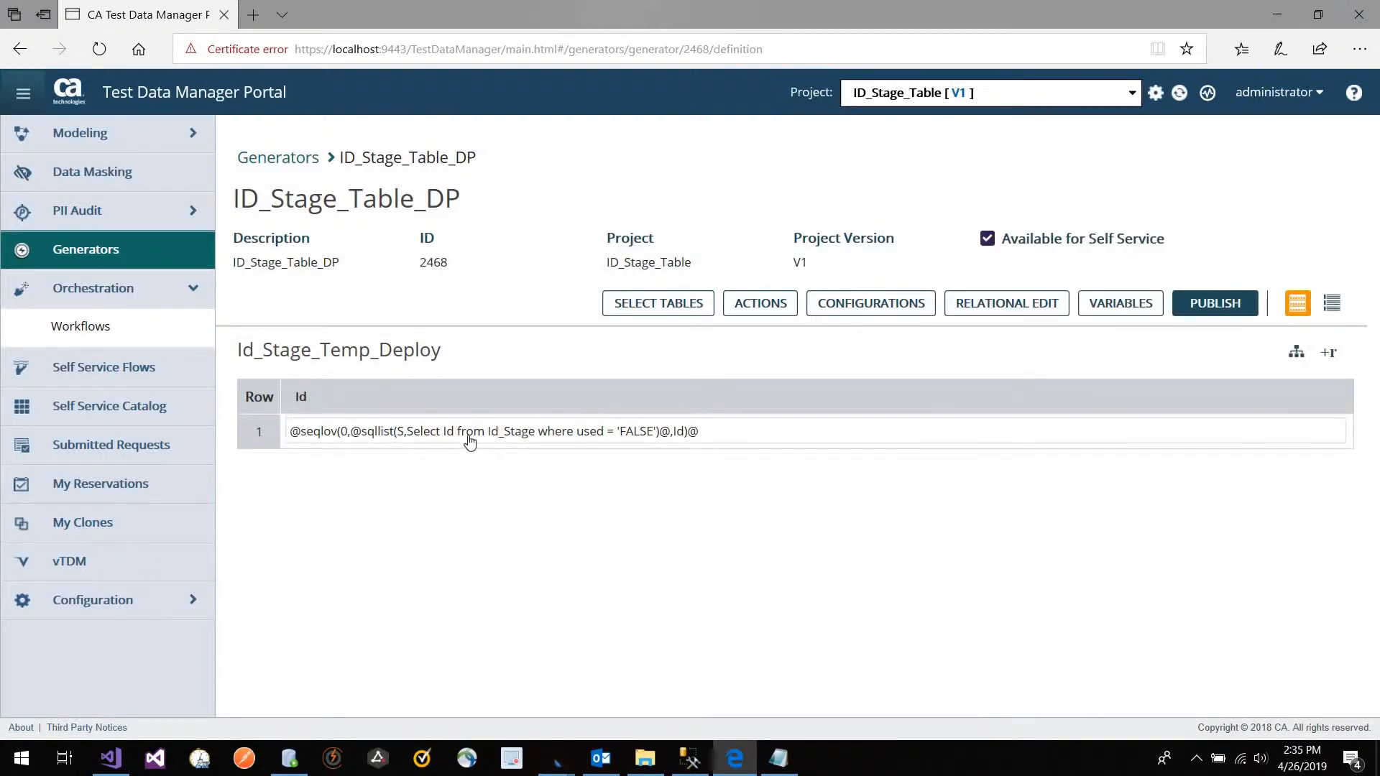
click(468, 437)
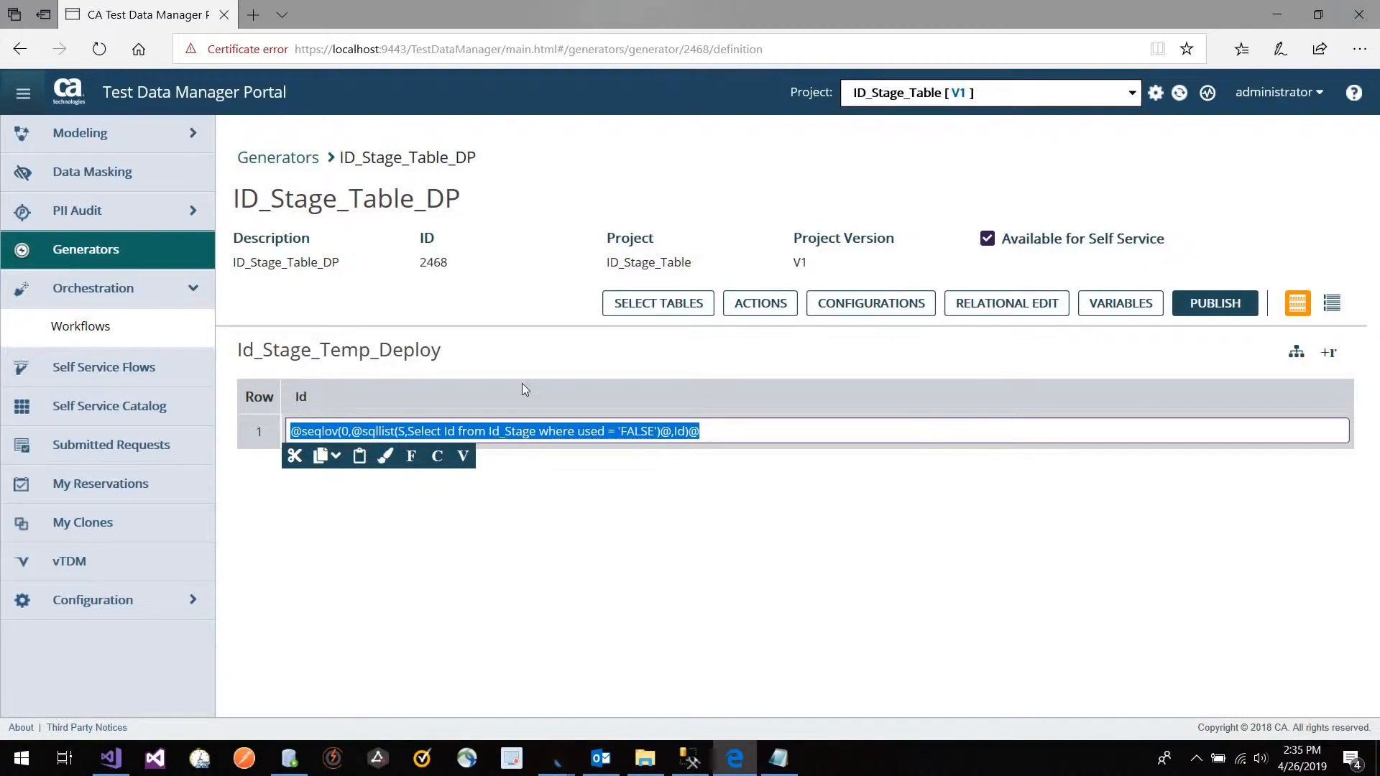
click(390, 456)
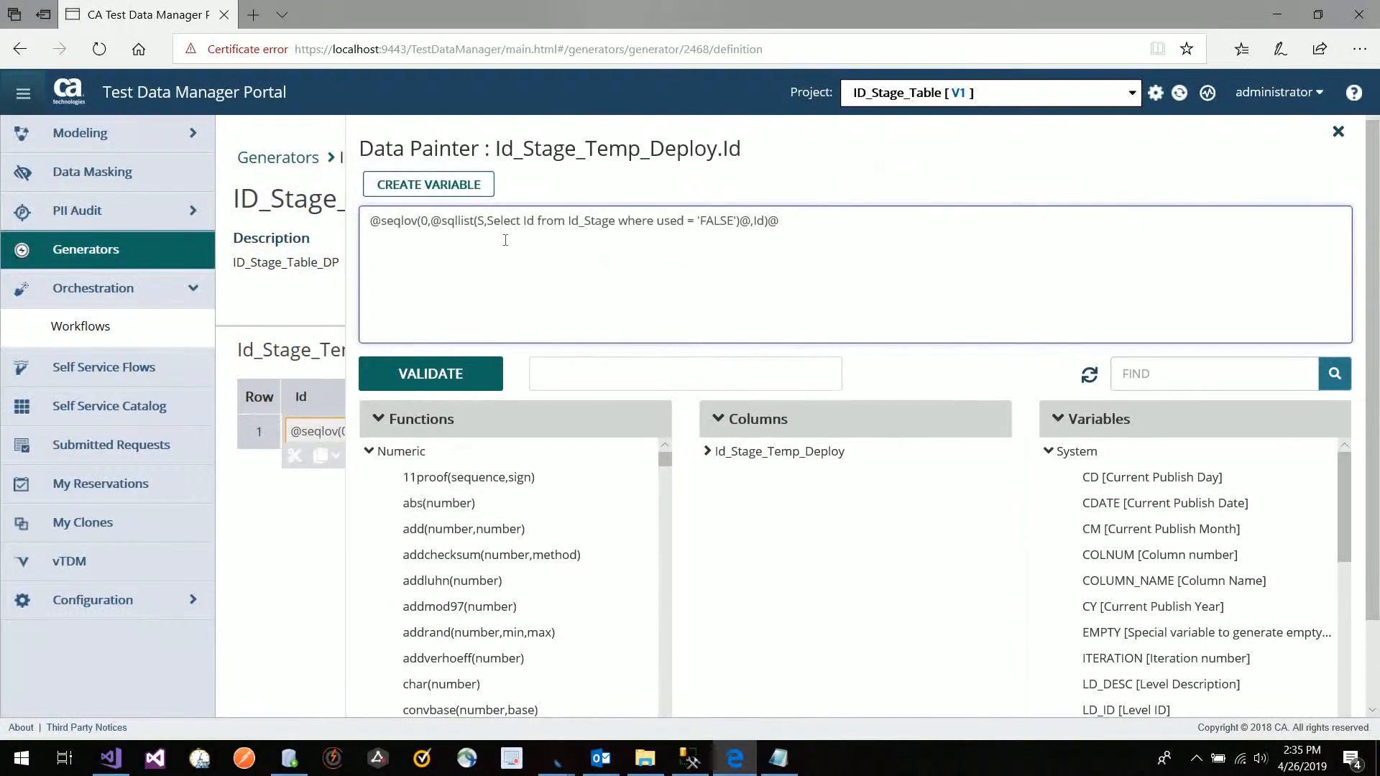
drag(488, 223, 738, 235)
click(722, 220)
key(ctrl+shift+Left)
key(ctrl+shift+Left)
key(ctrl+shift+Left)
key(ctrl+shift+Left)
key(ctrl+shift+Left)
key(ctrl+shift+Left)
key(ctrl+shift+Left)
key(ctrl+shift+Left)
key(ctrl+shift+Left)
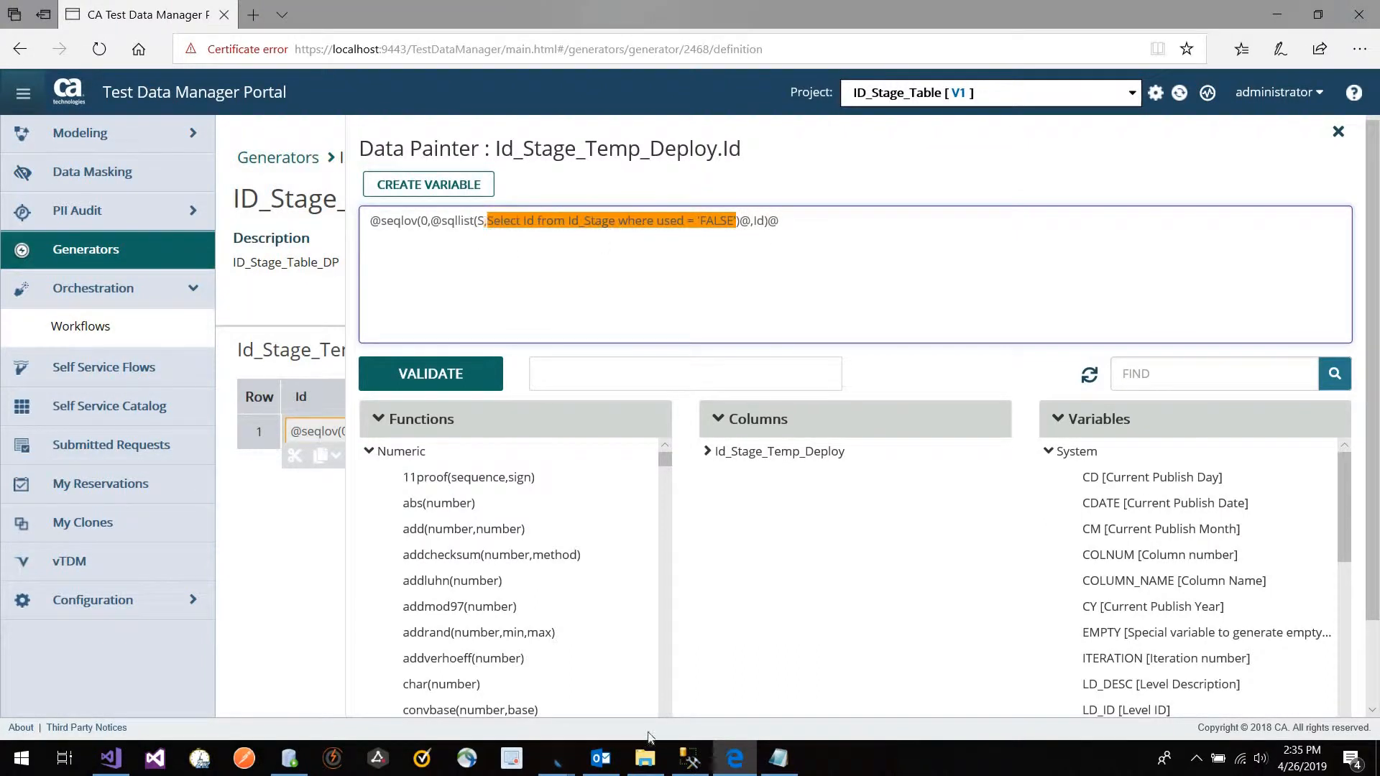
Step: Switch to SQL Server Management Studio to examine the used column of the Id_Stage results, and return to the Test Data Manager Portal
click(689, 758)
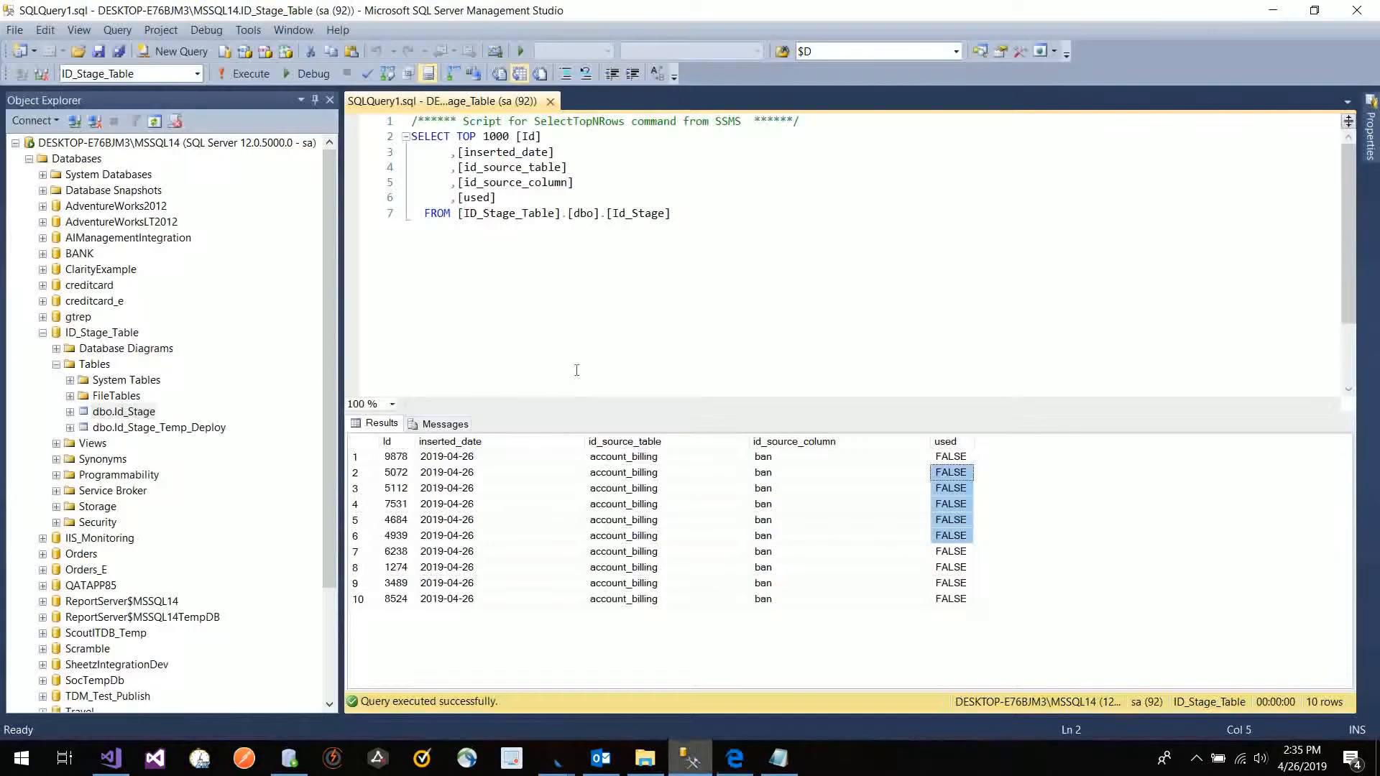
click(724, 283)
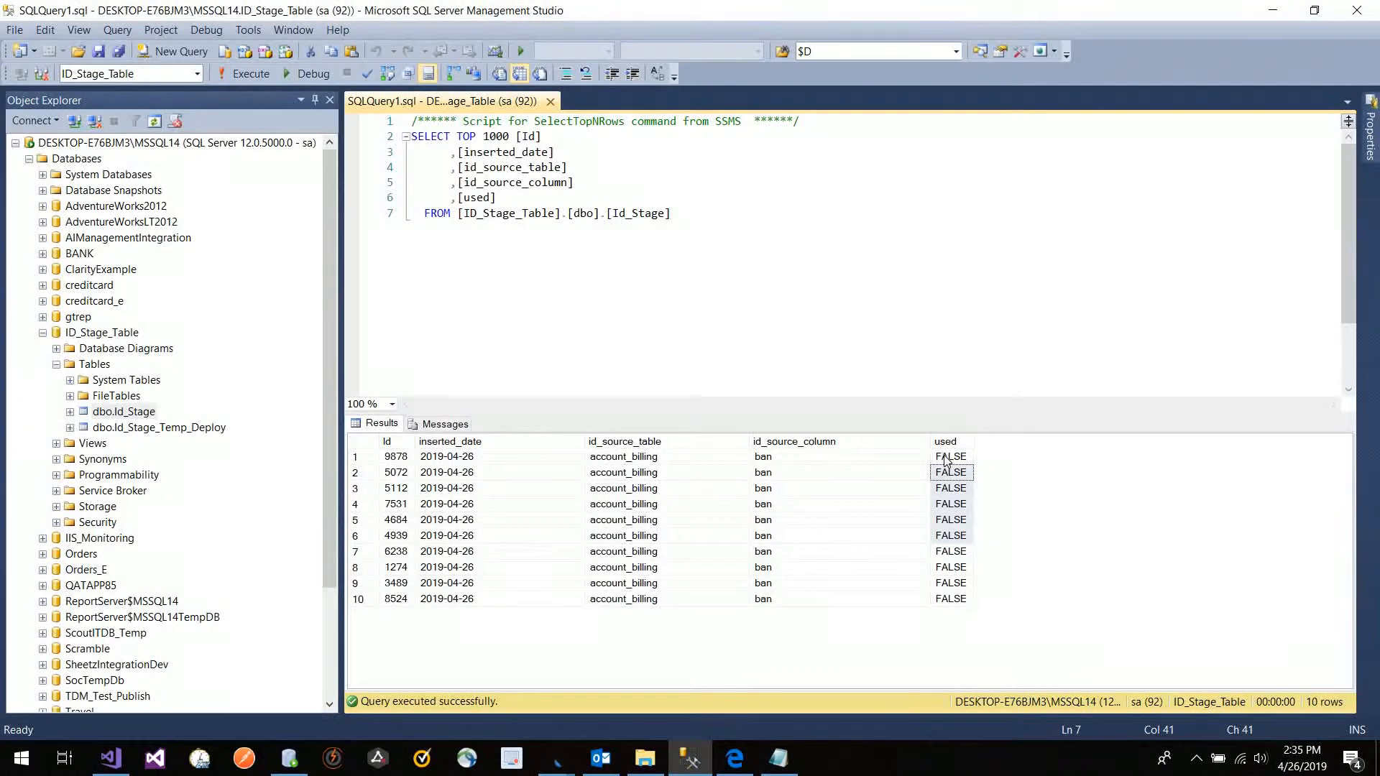
drag(944, 456, 1269, 59)
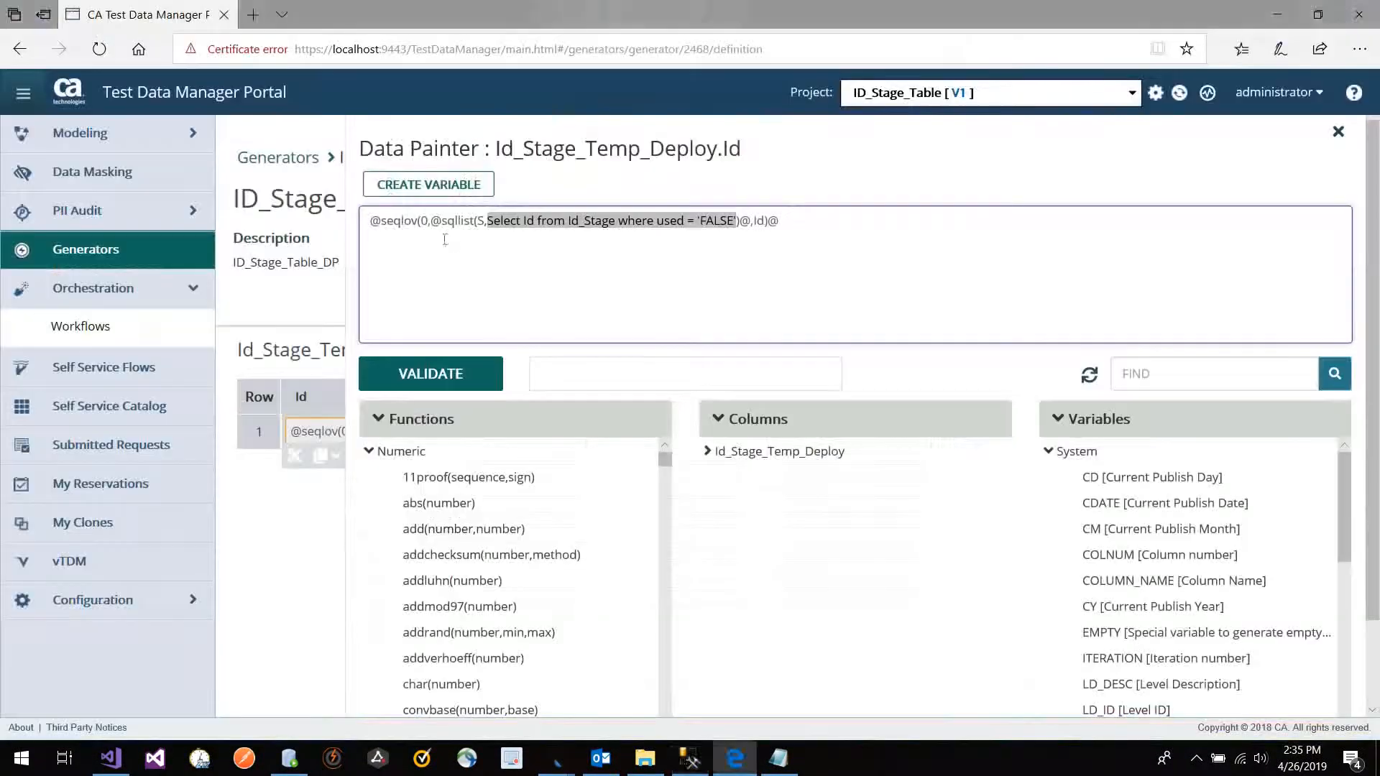
click(1274, 9)
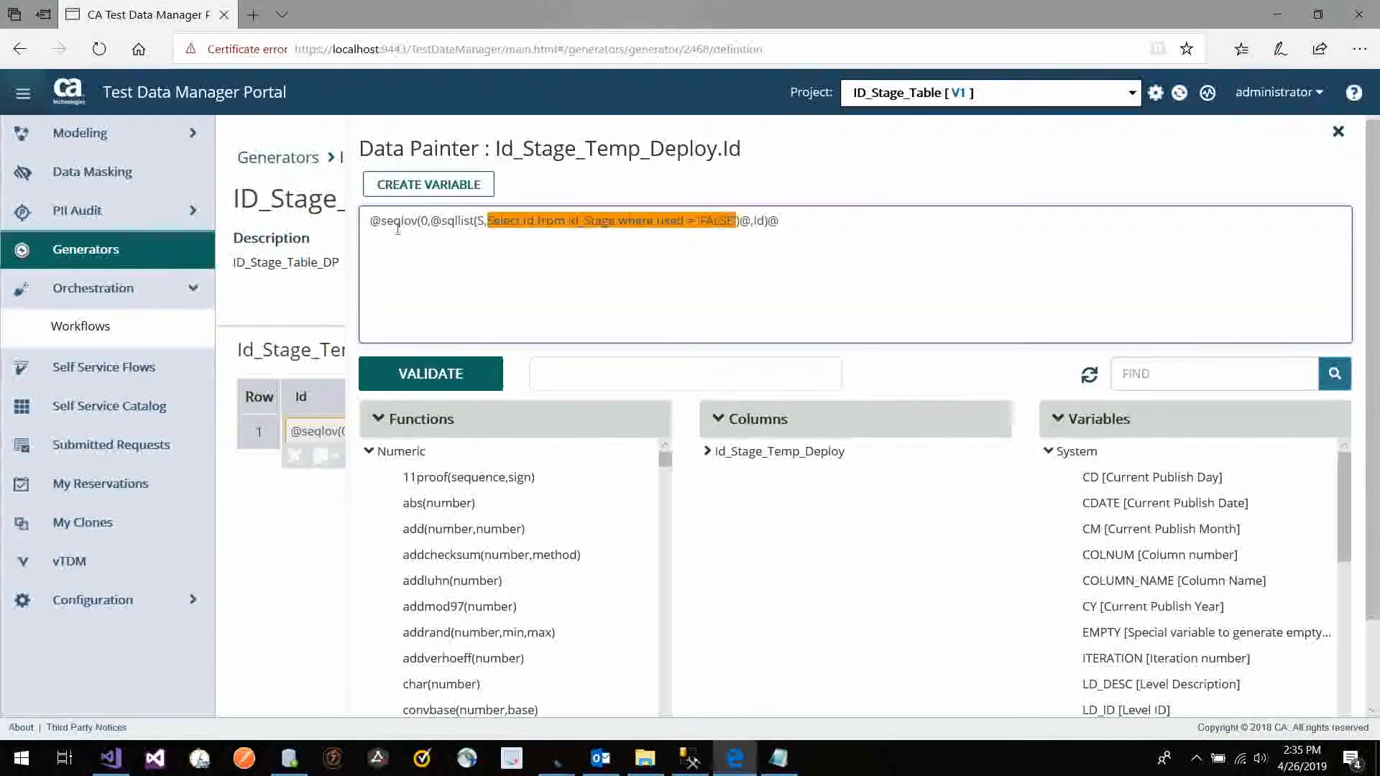
Step: Highlight the seqlov function in the Id expression, and close the Data Painter without changes
double_click(397, 223)
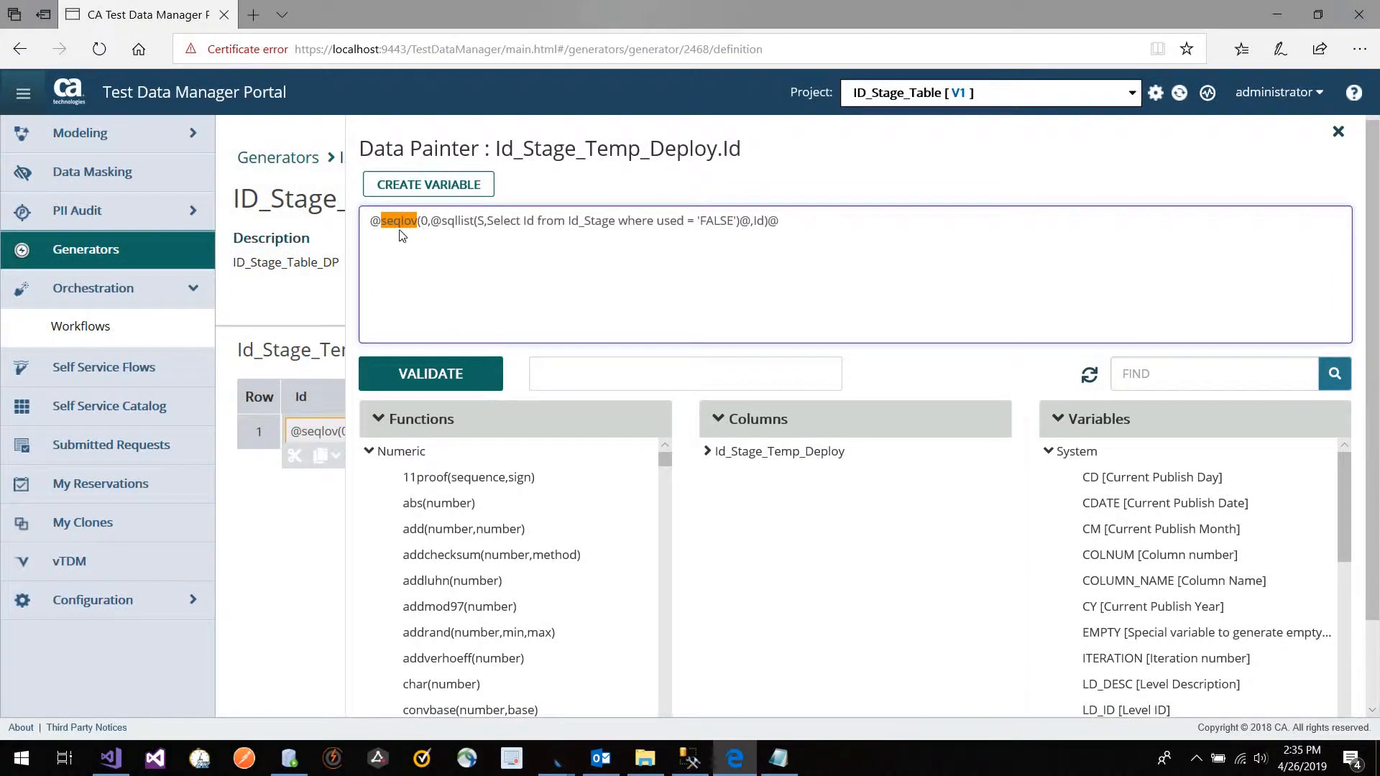
key(Right)
click(1343, 131)
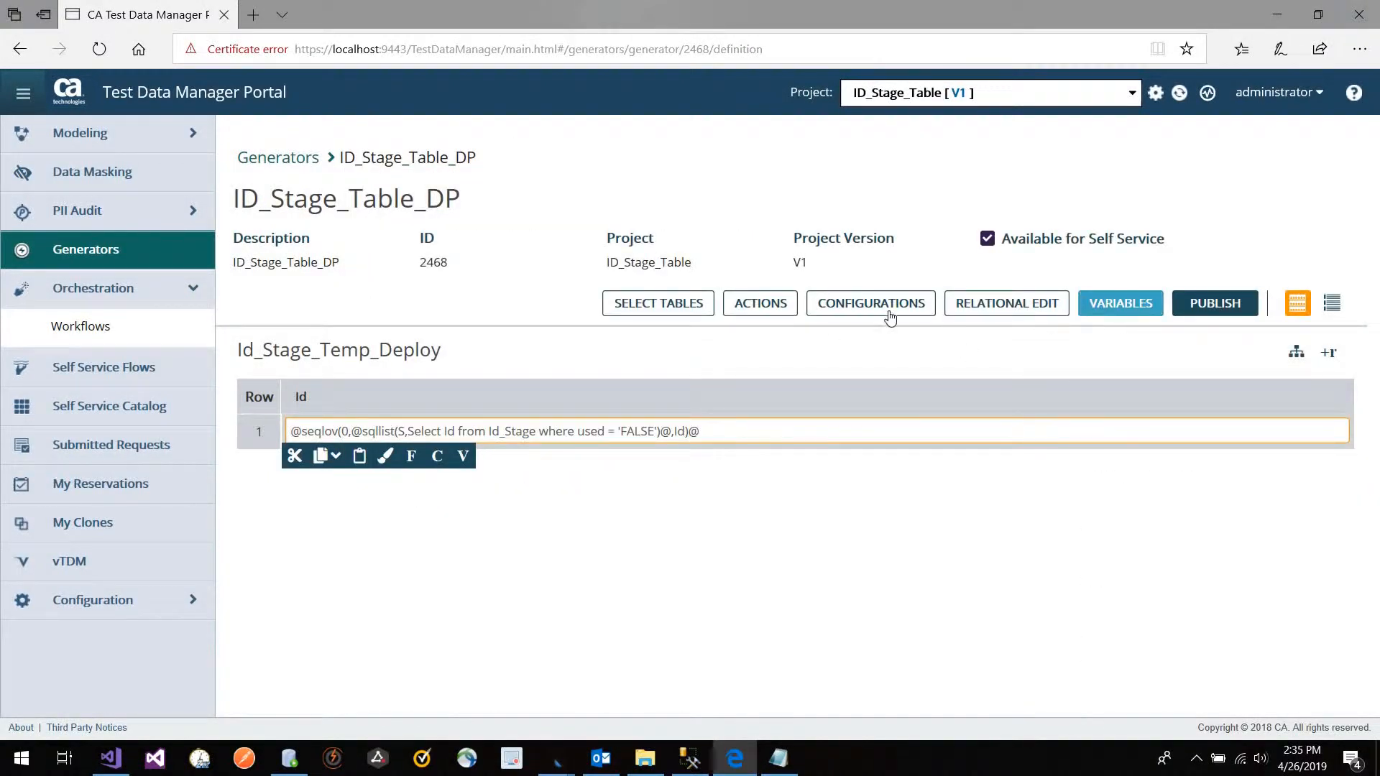
Step: Open the generator's Update_Stage_Table post publish action in edit mode to examine its action type and workflow
click(776, 304)
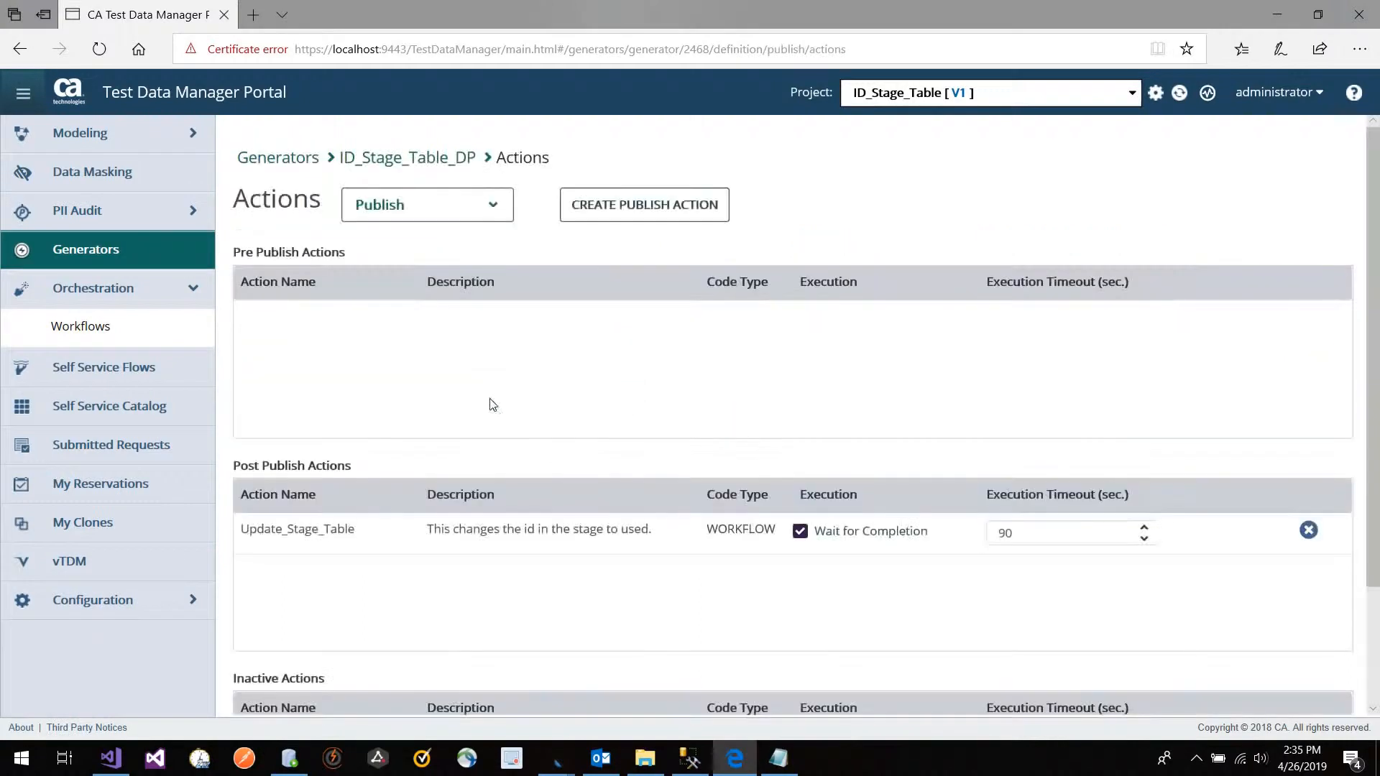
click(390, 543)
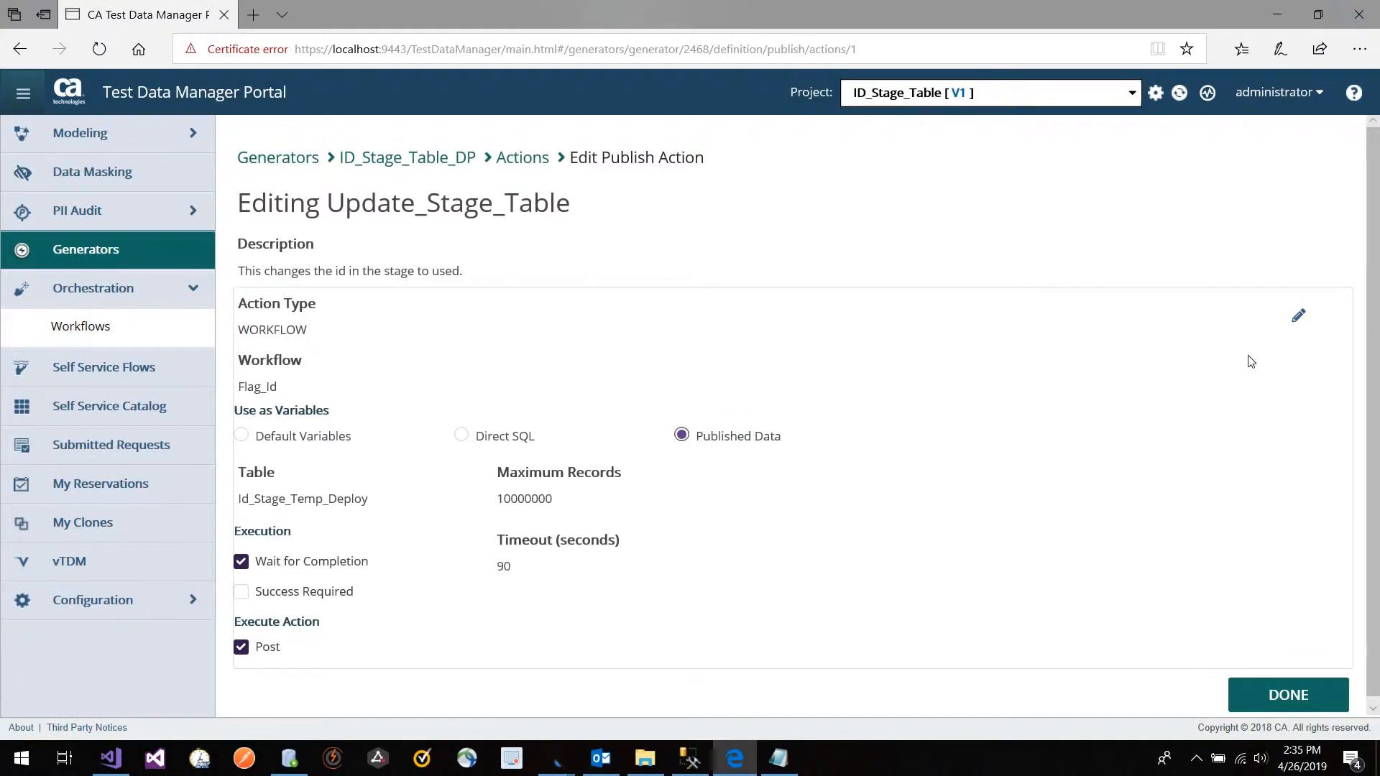
click(1298, 317)
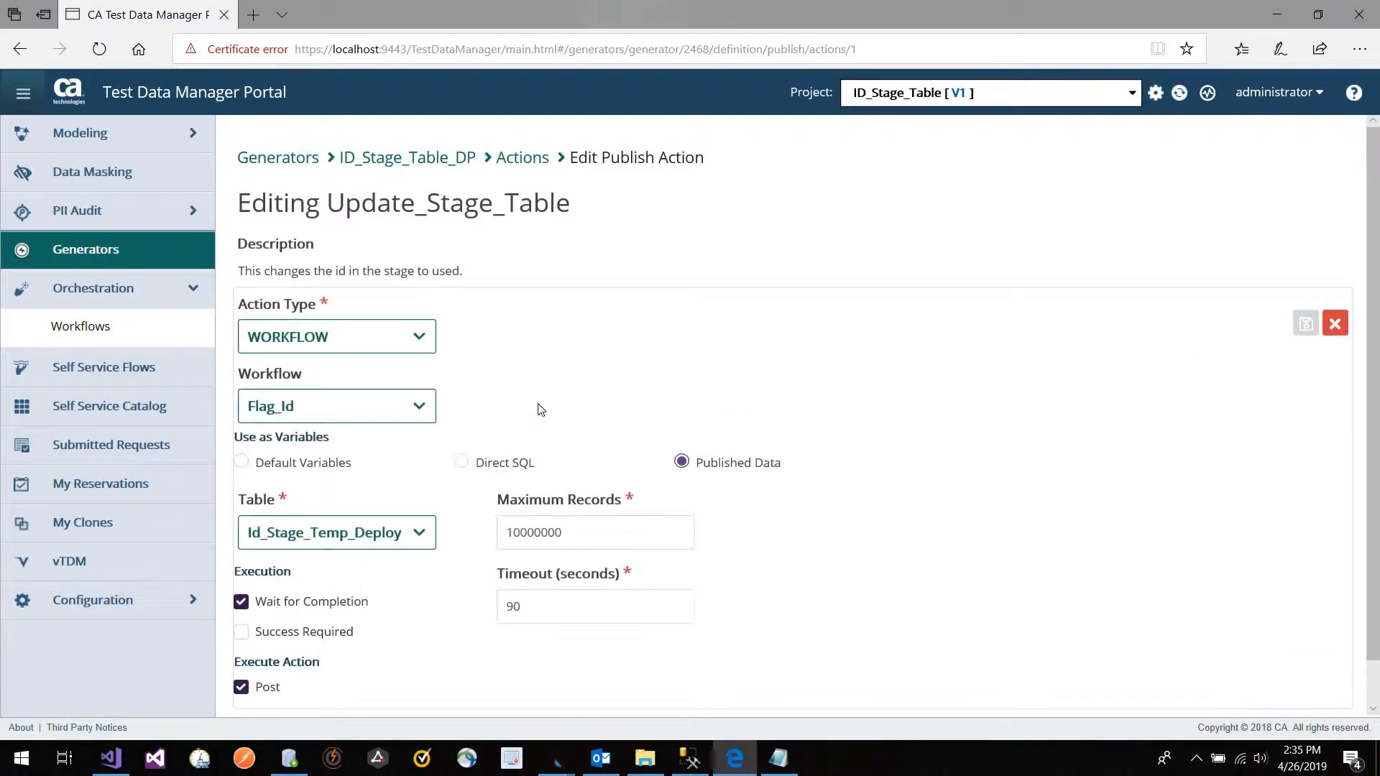
click(360, 350)
scroll(979, 337, down, 1)
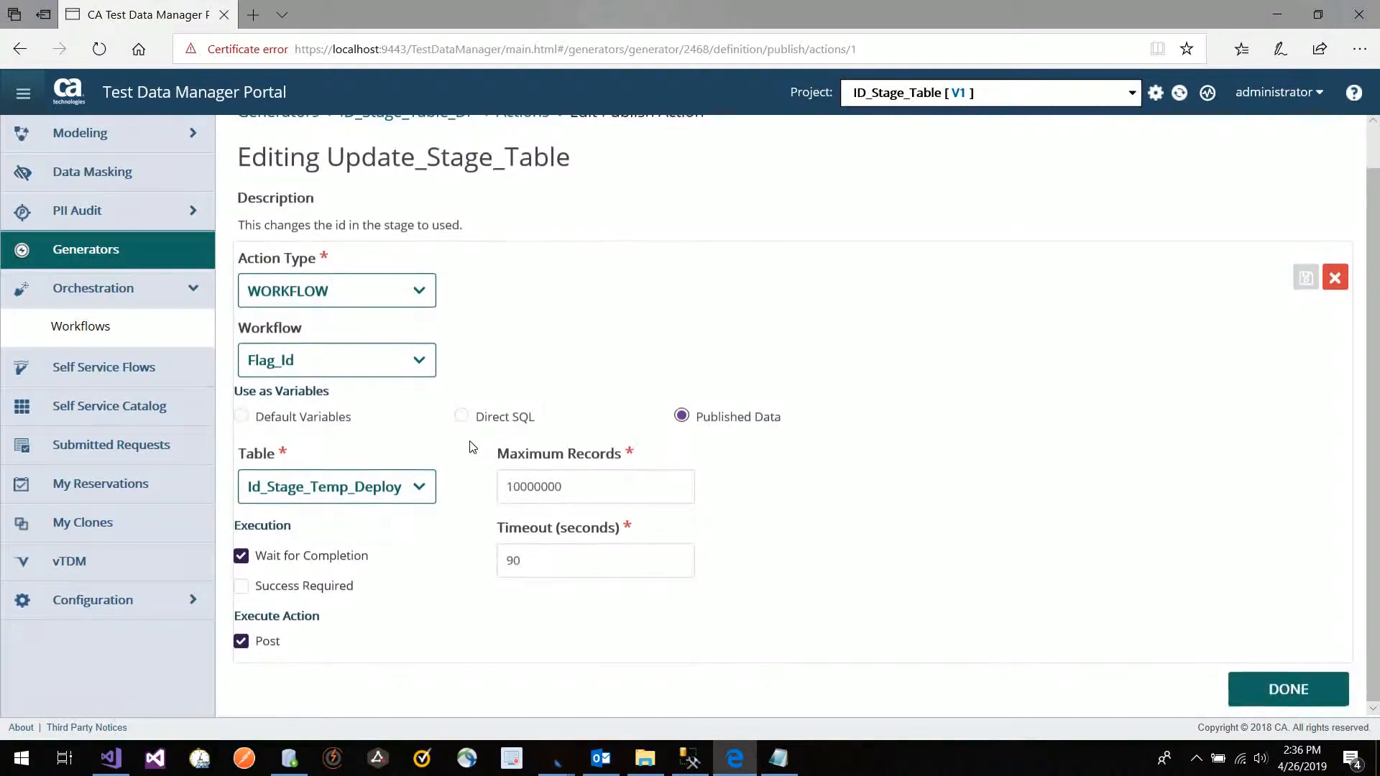
Step: Examine the action's table options, maximum records and Use as Variables setting without changing them
click(416, 488)
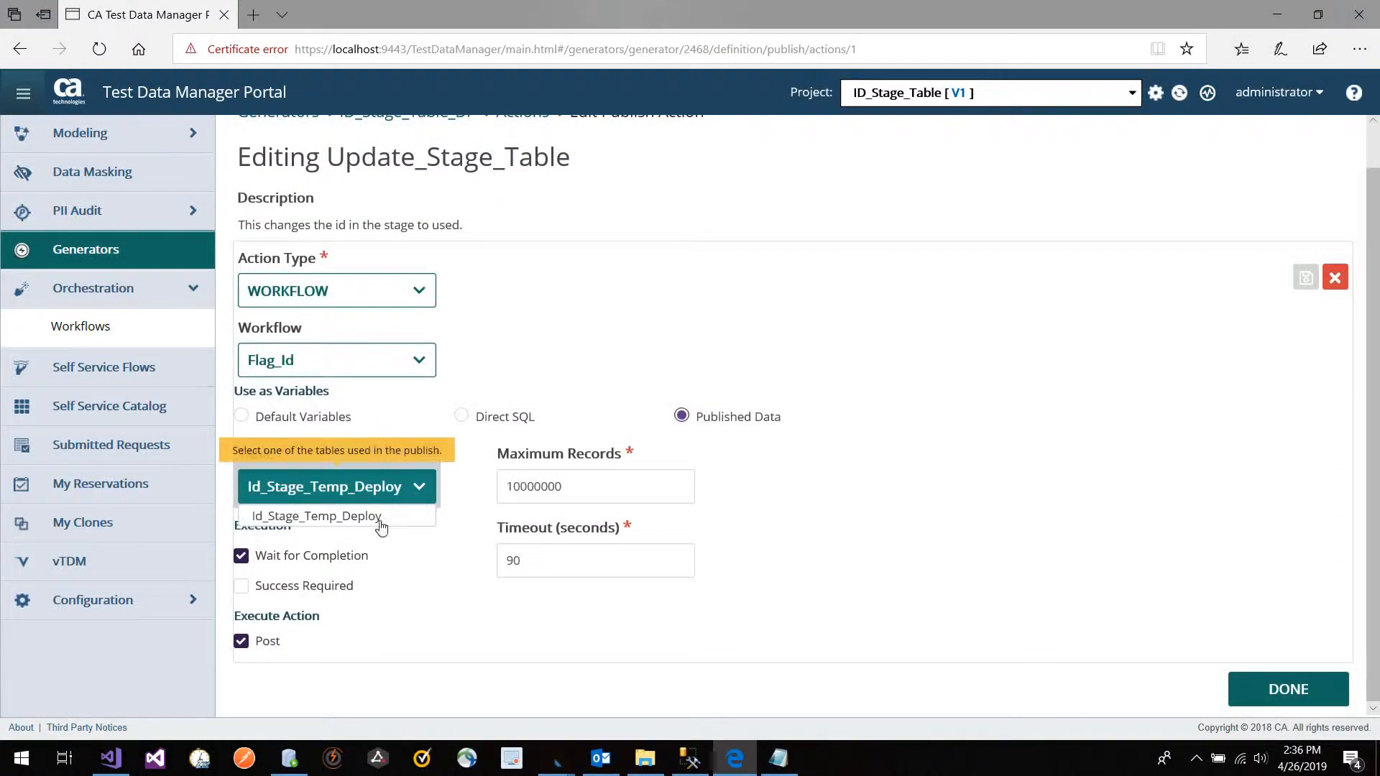
double_click(536, 486)
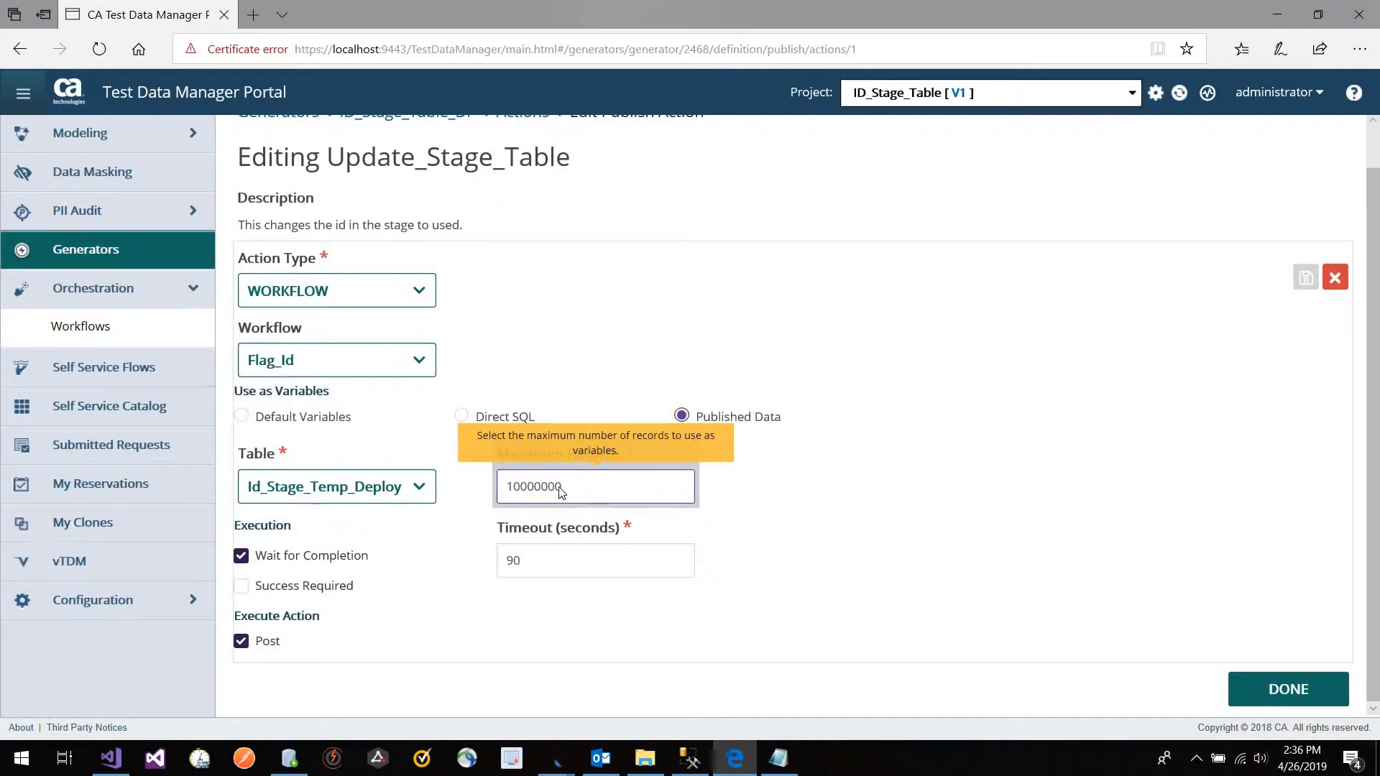
click(559, 491)
click(617, 480)
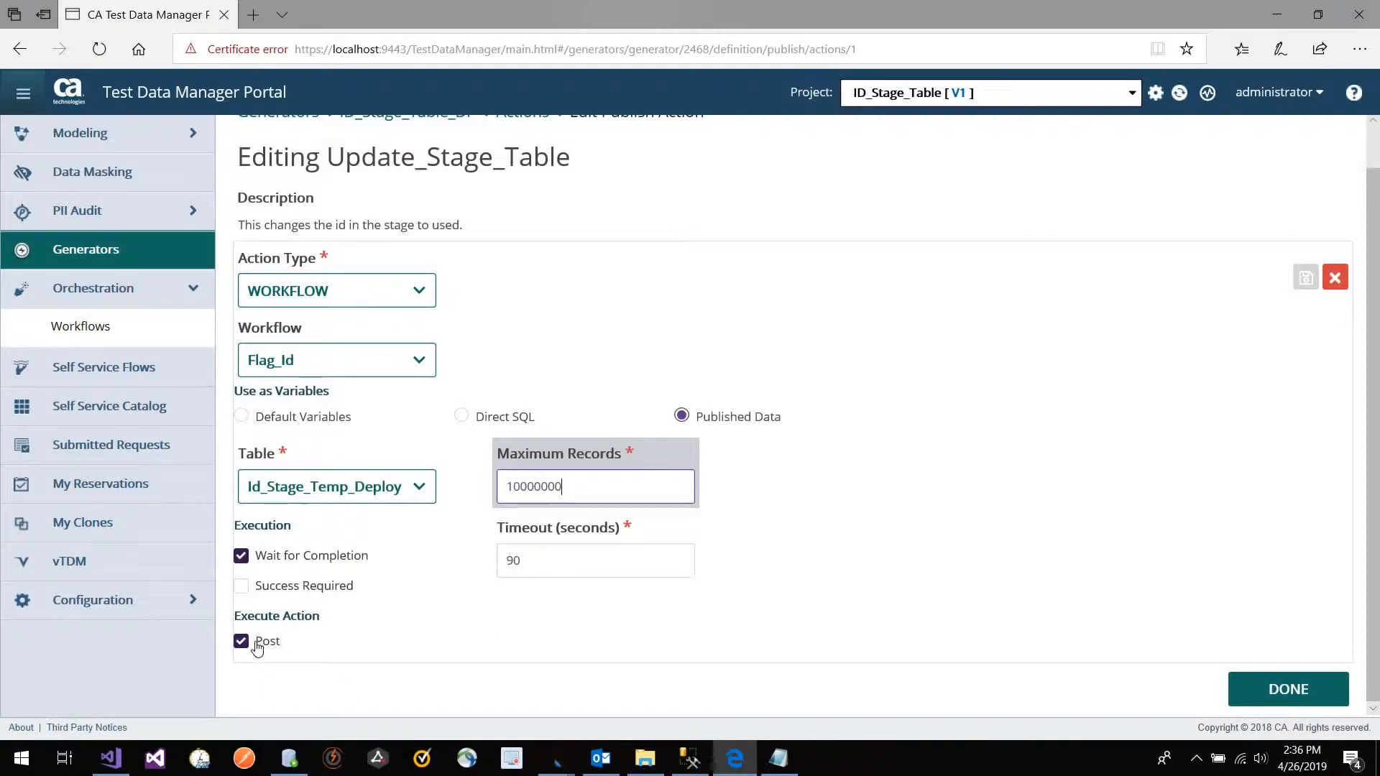
double_click(310, 395)
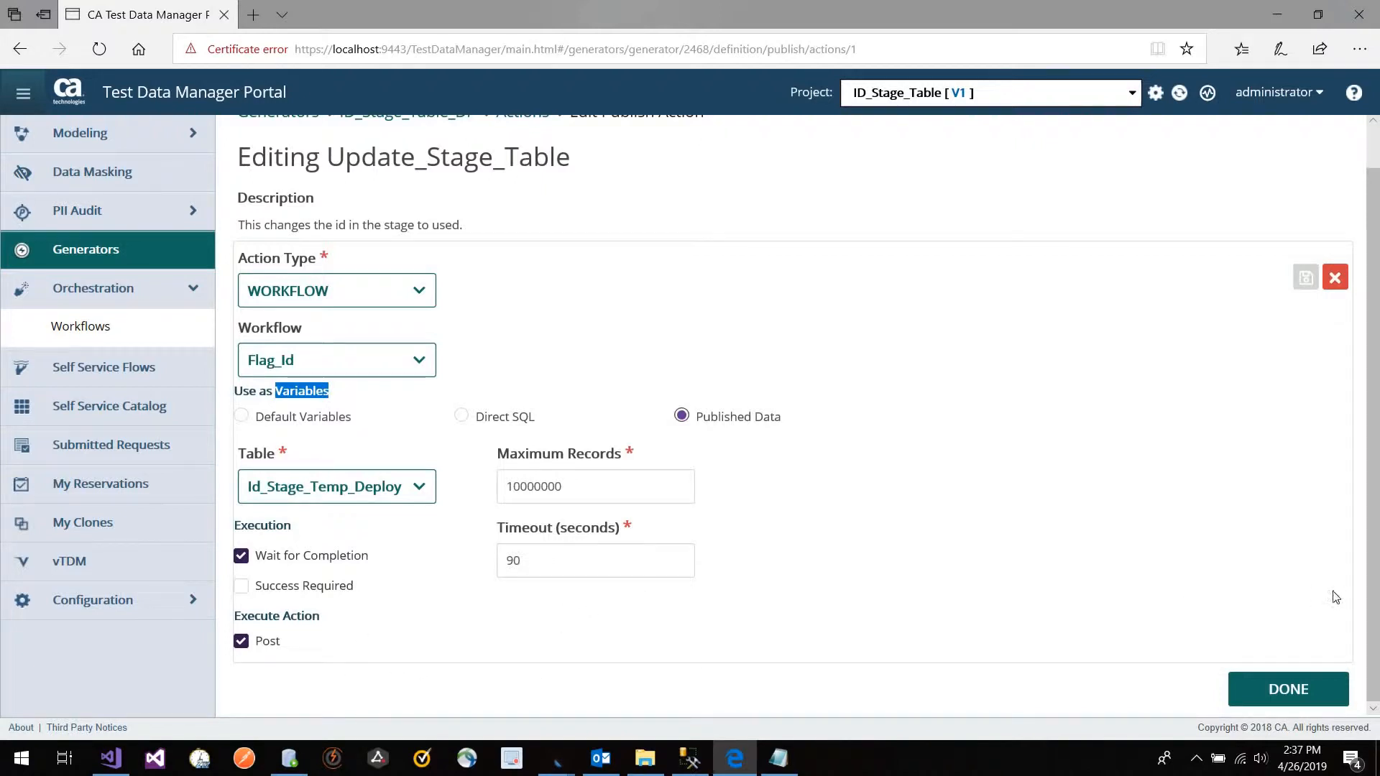
Step: Leave the action's edit mode, review the saved Update_Stage_Table settings again, and return to the actions list
click(1315, 691)
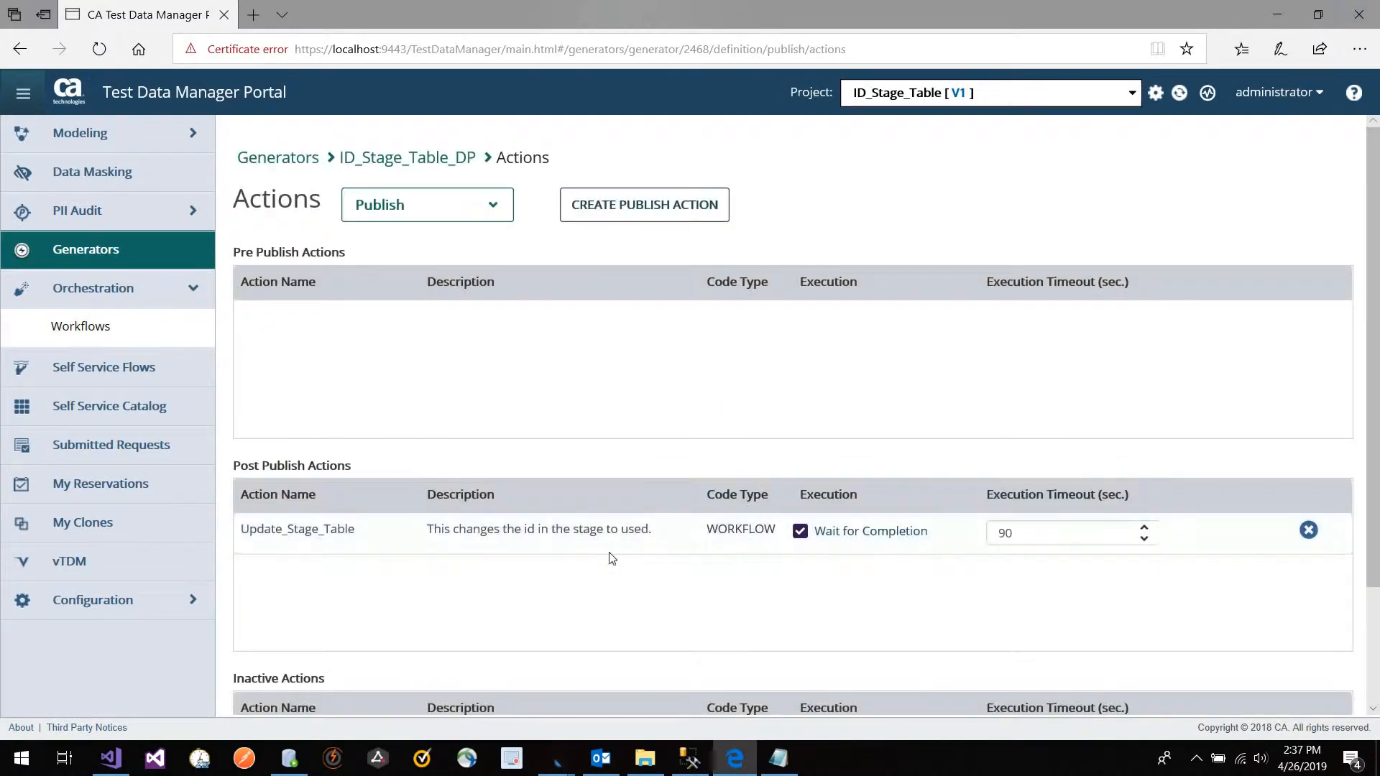
click(589, 548)
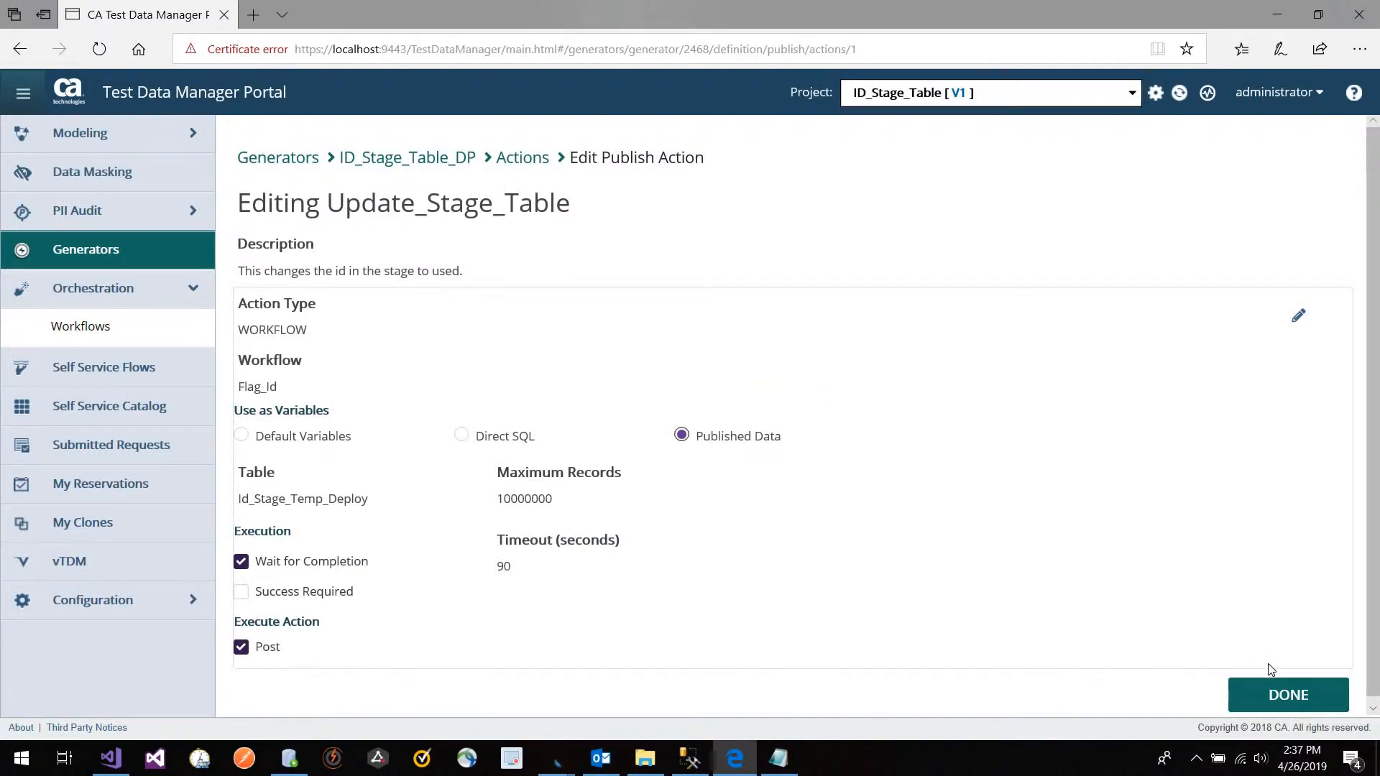
click(1281, 692)
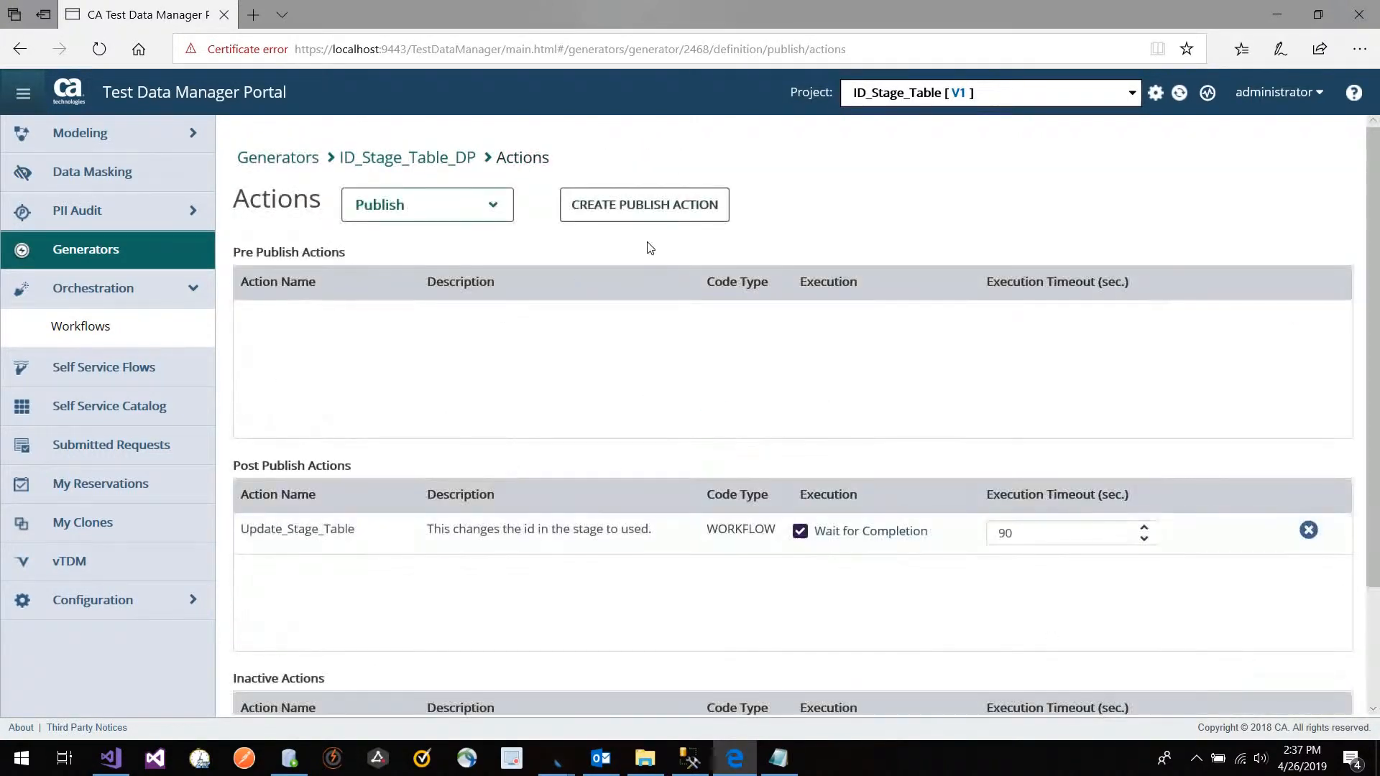
Step: View the Publish and Table action categories, and open the form for a new publish action
click(674, 214)
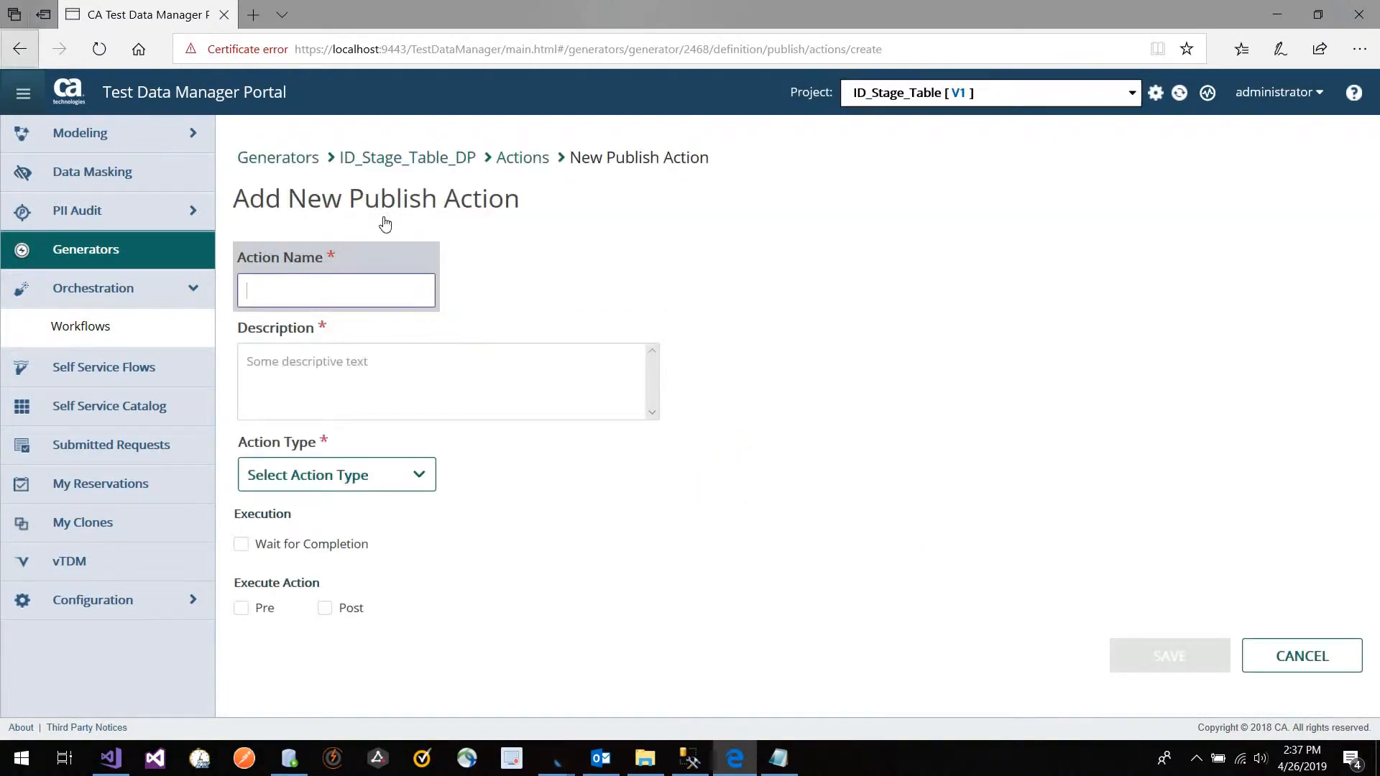
key(alt+Left)
click(487, 208)
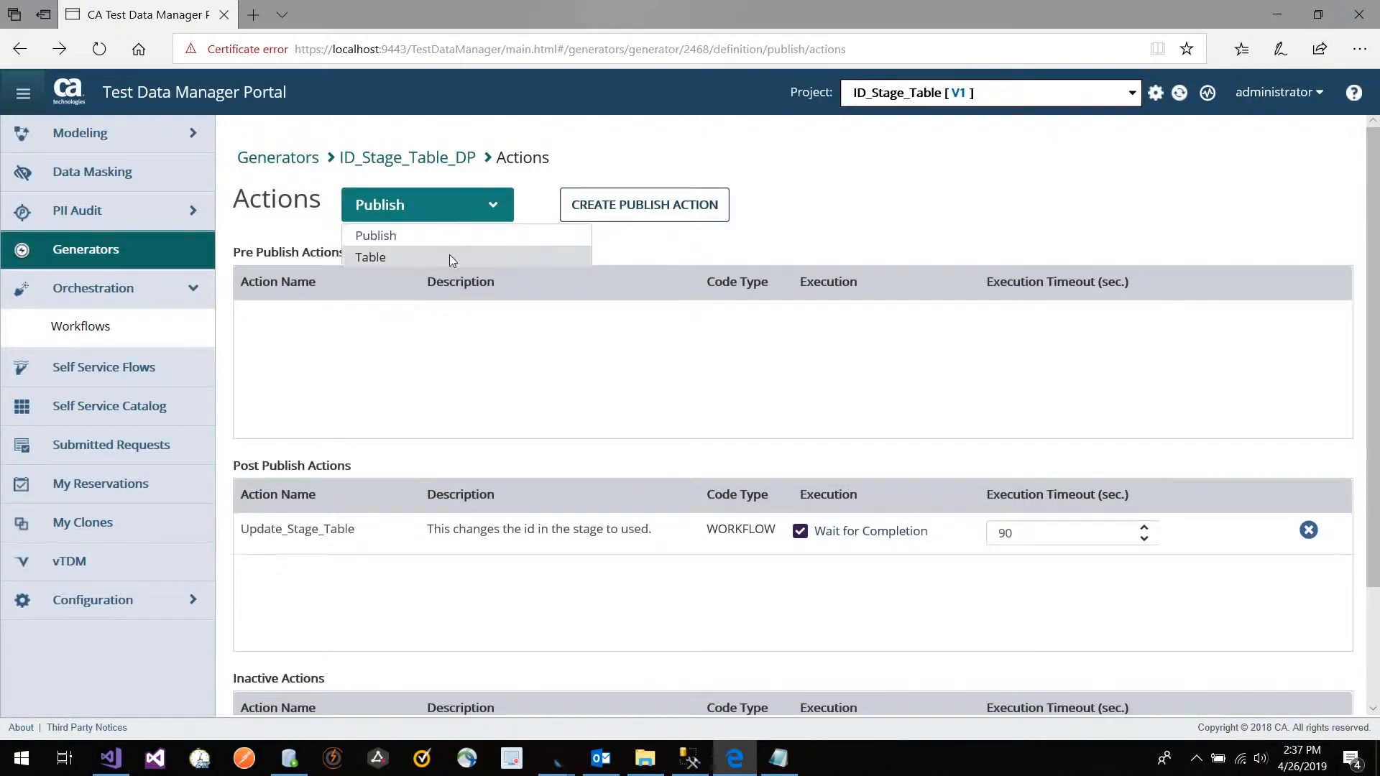
click(634, 207)
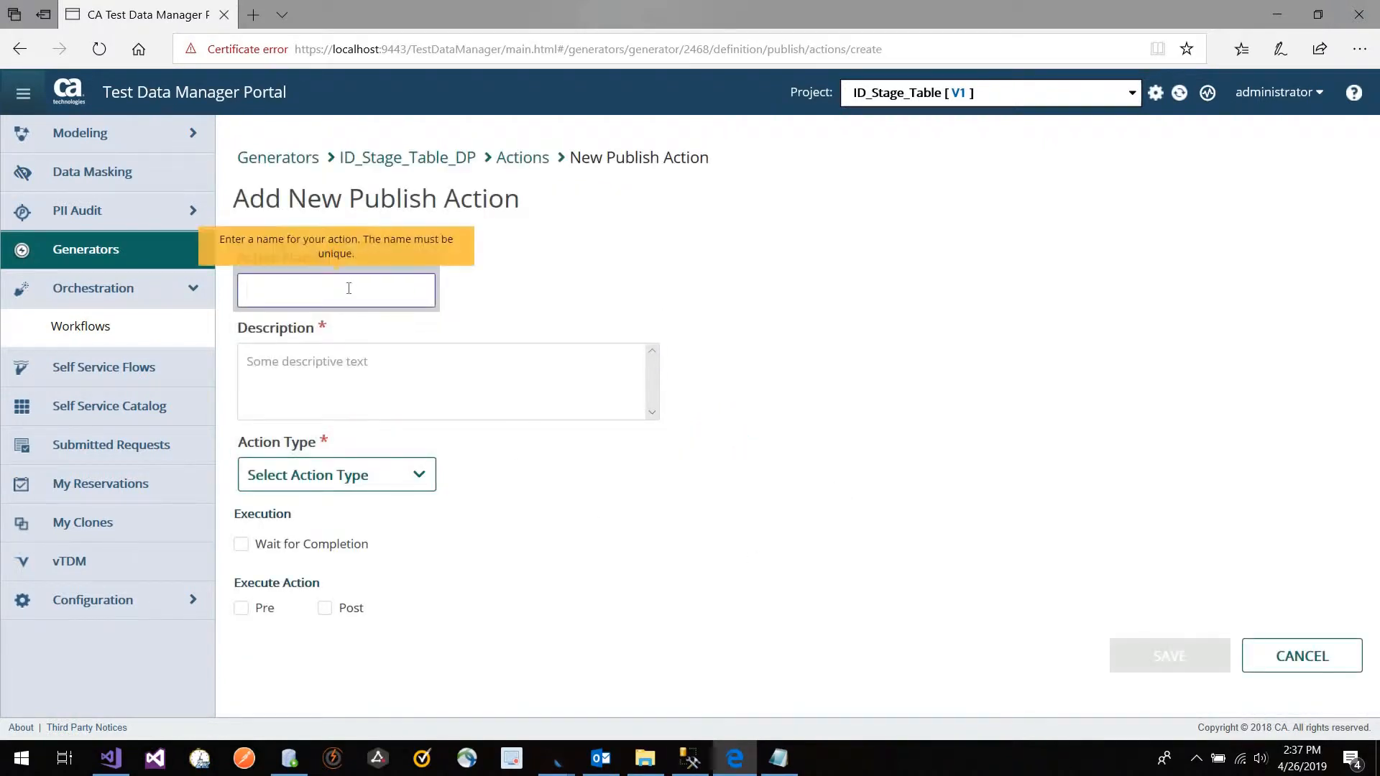
Step: Name the new publish action DeleteMe and enter "Something here" as its description
text(DeleteMe)
click(329, 395)
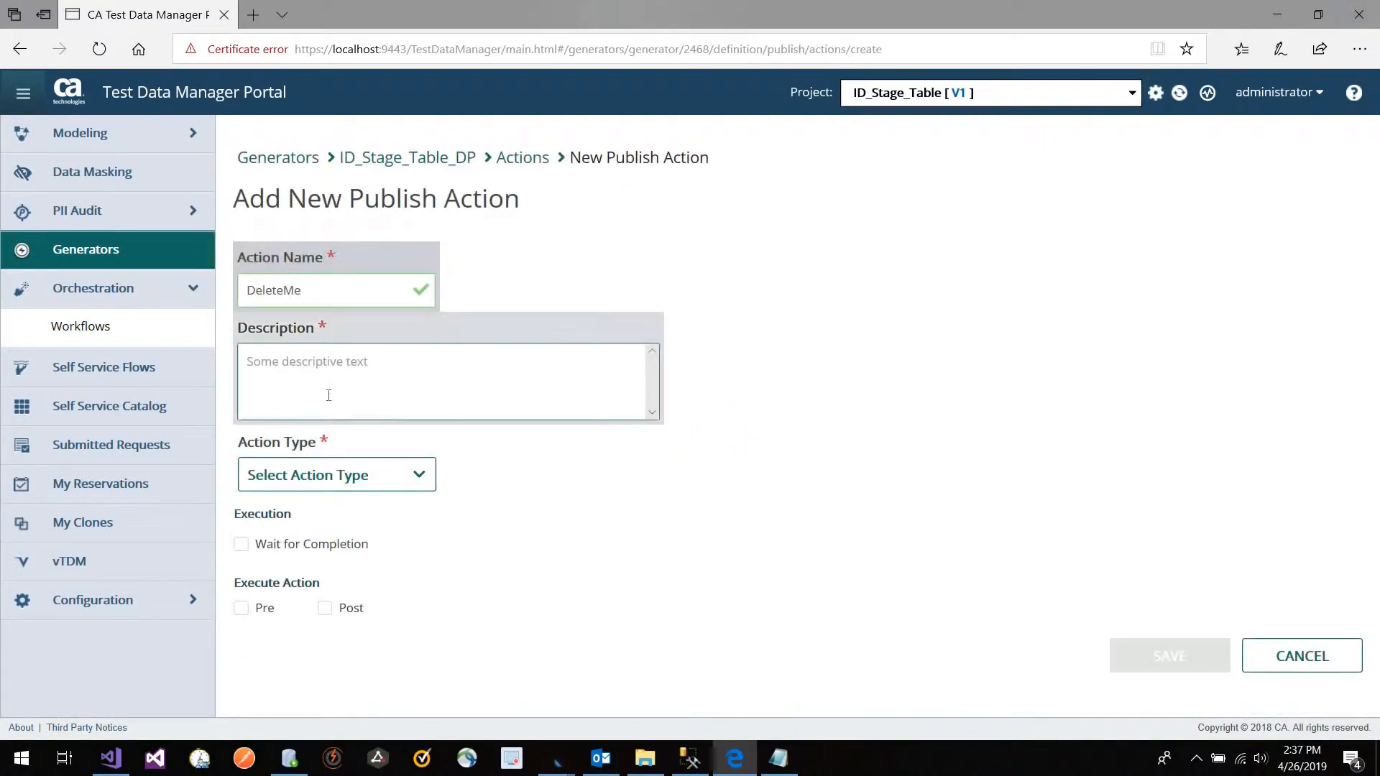
text(Somethingh)
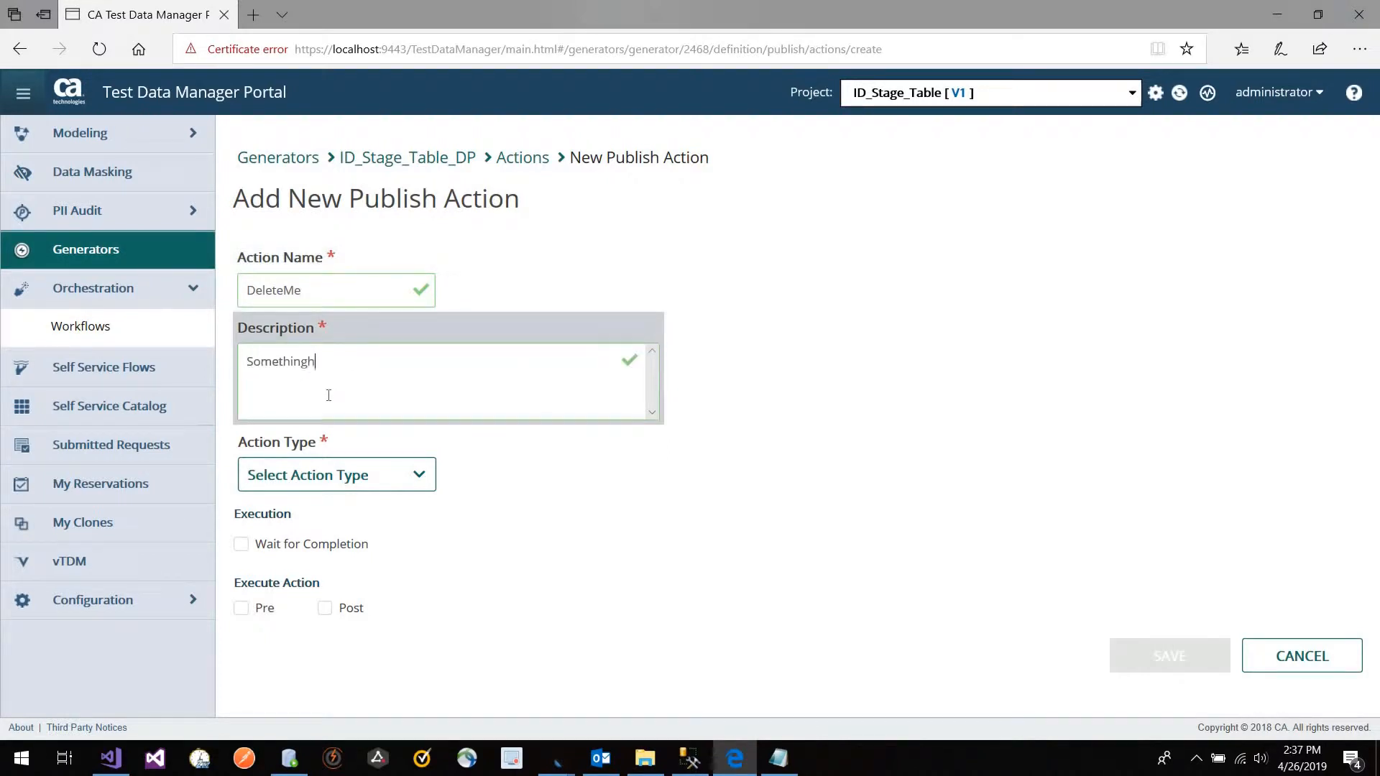
text(bere)
key(BackSpace)
key(BackSpace)
key(BackSpace)
key(BackSpace)
text(ere)
Step: Set the action type to WORKFLOW with the Flag_Id workflow, executed post publish with Wait for Completion enabled
click(422, 496)
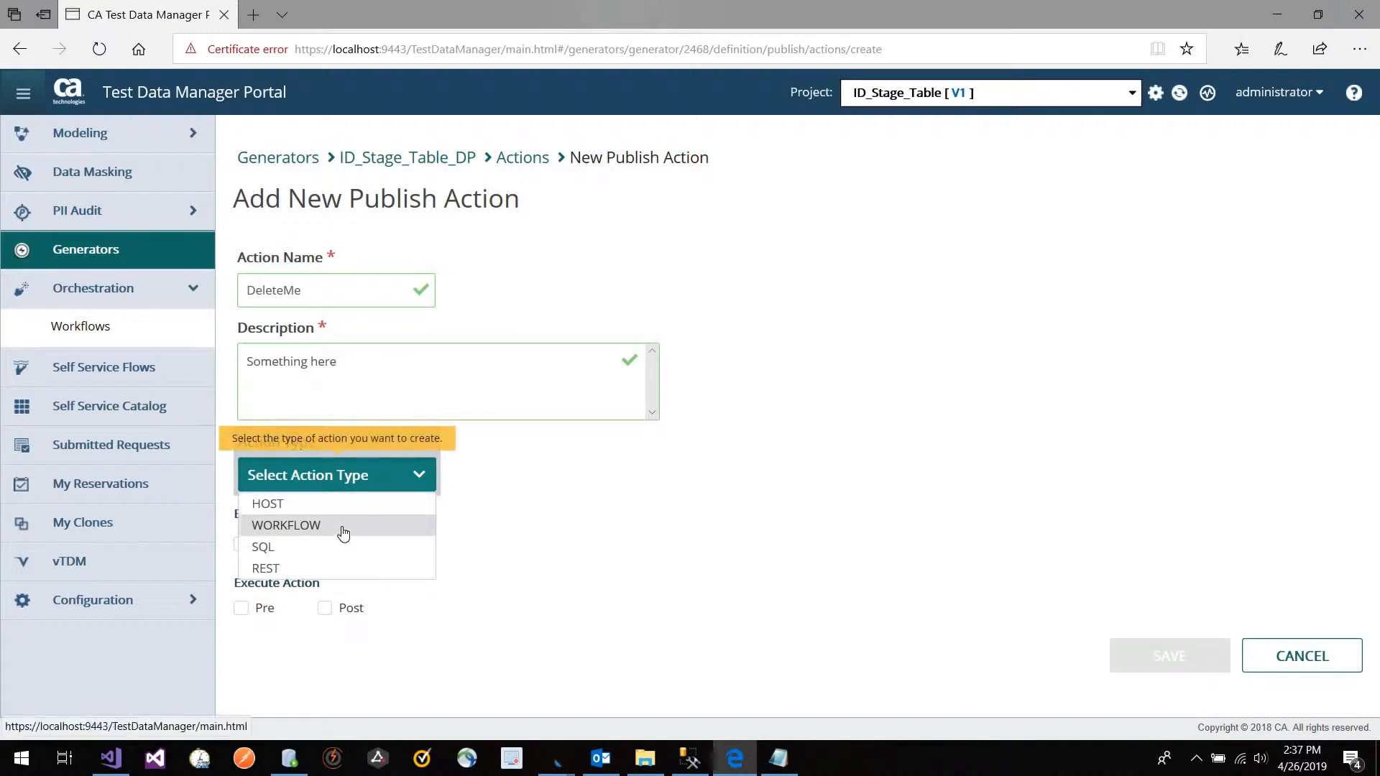
click(338, 531)
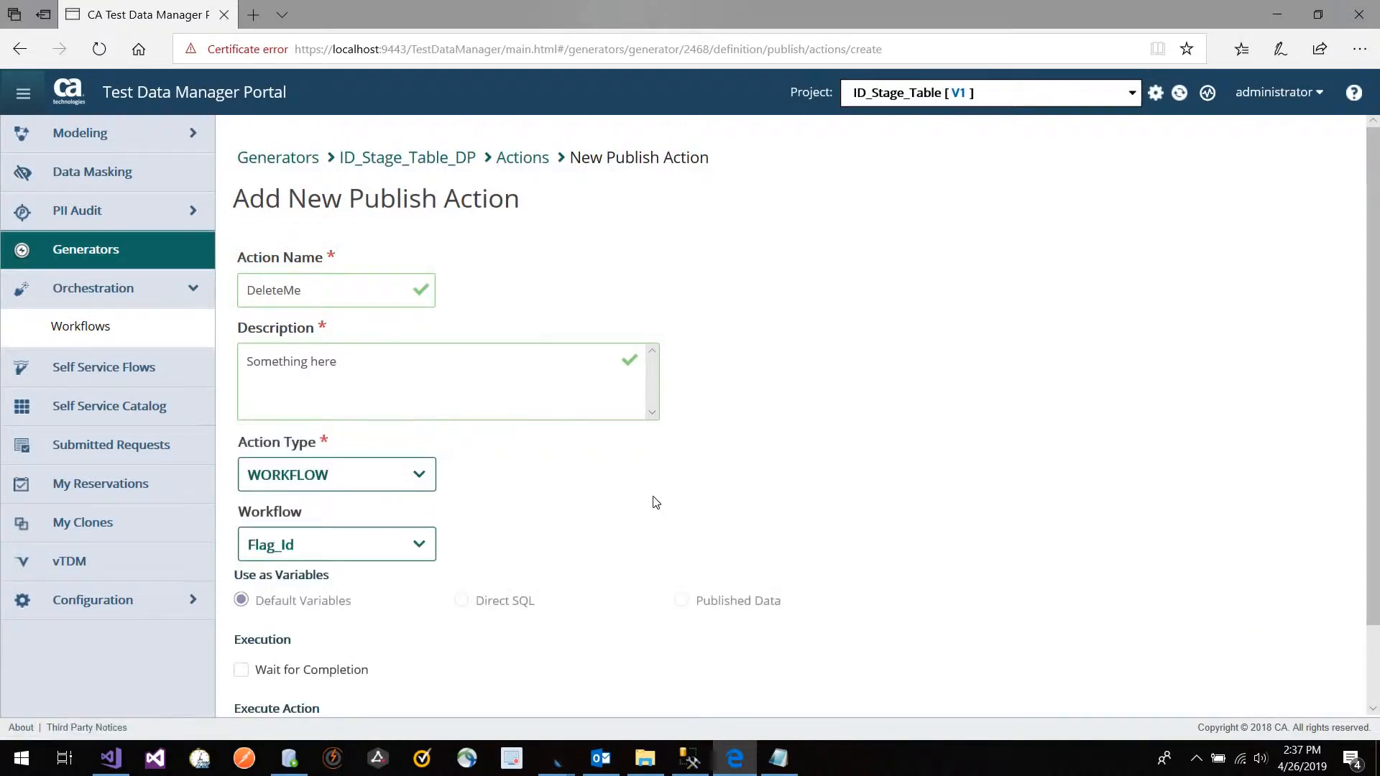
scroll(656, 501, down, 2)
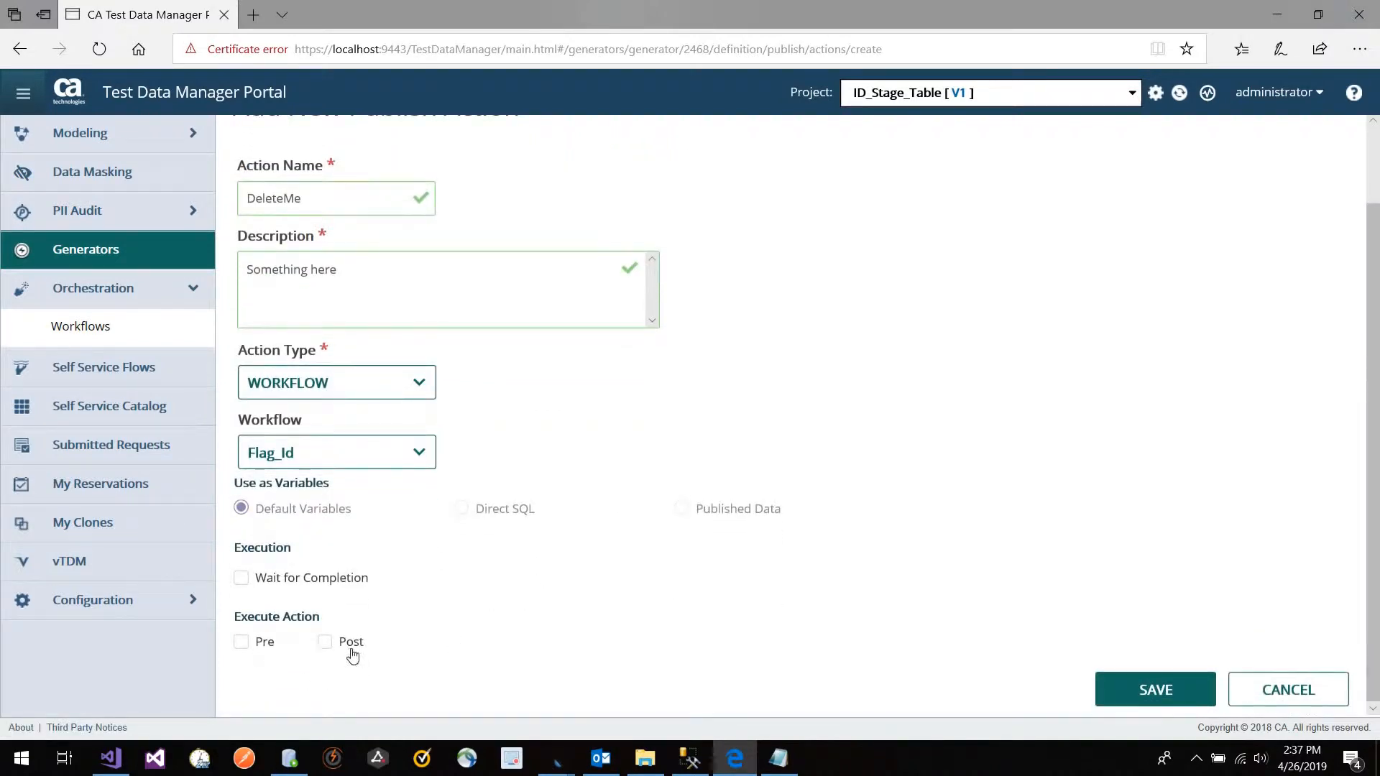
click(323, 645)
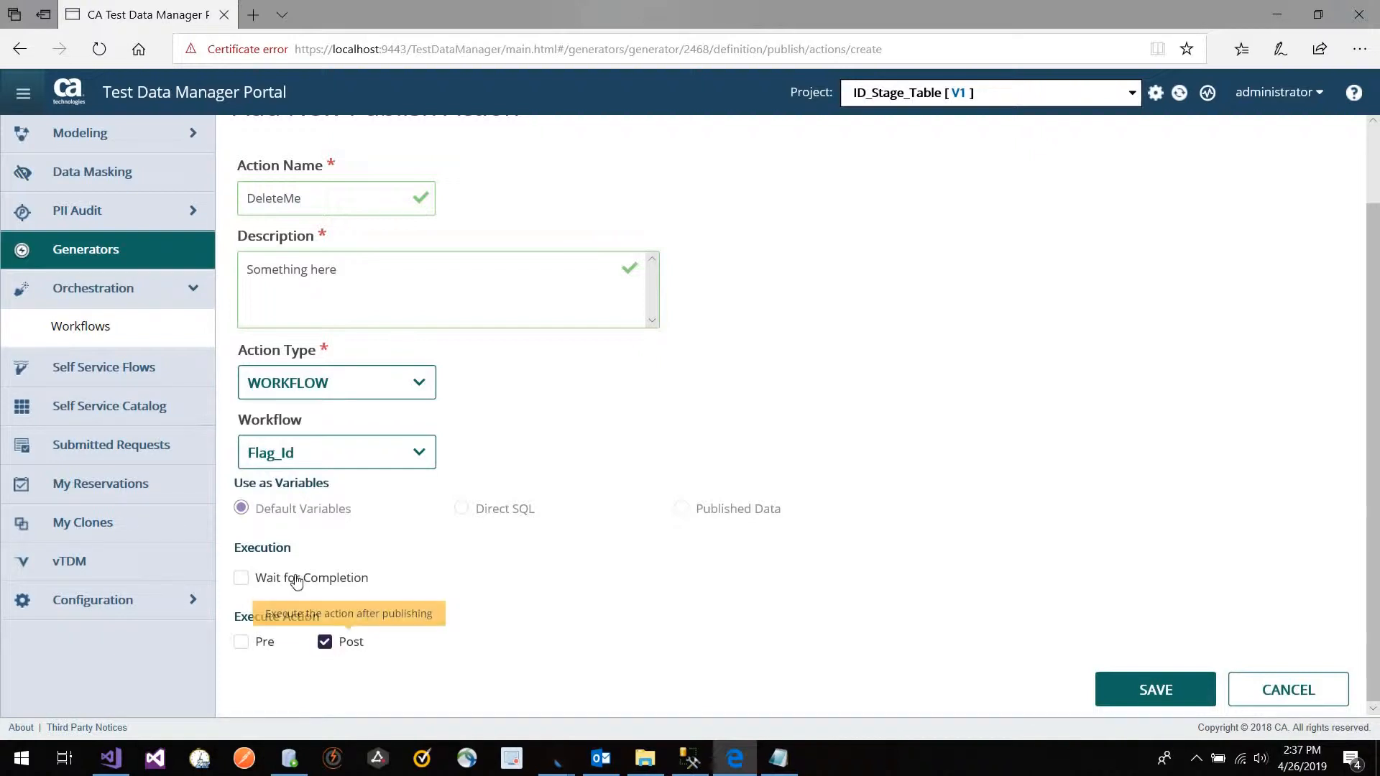
click(294, 578)
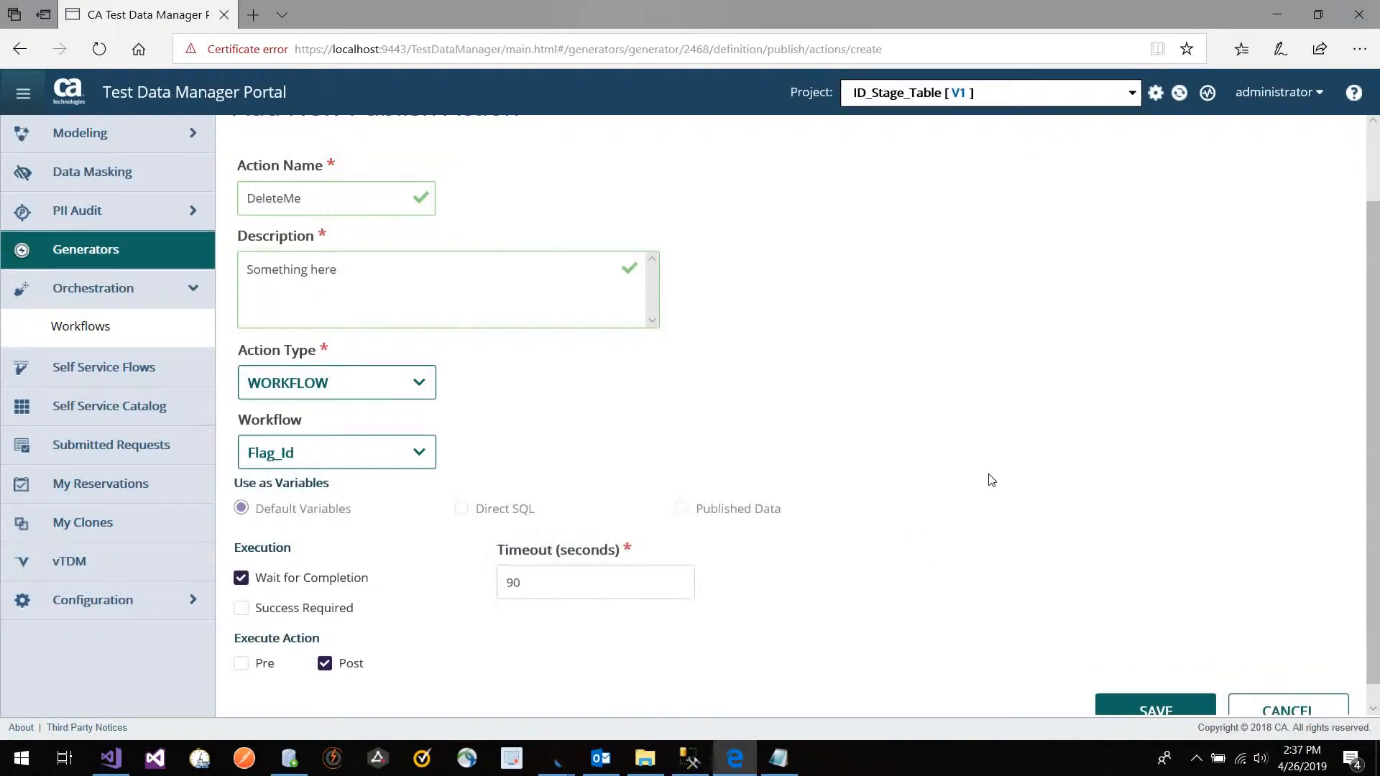
Step: Try Published Data and Default Variables for the Use as Variables setting, and select Direct SQL
double_click(730, 516)
triple_click(732, 516)
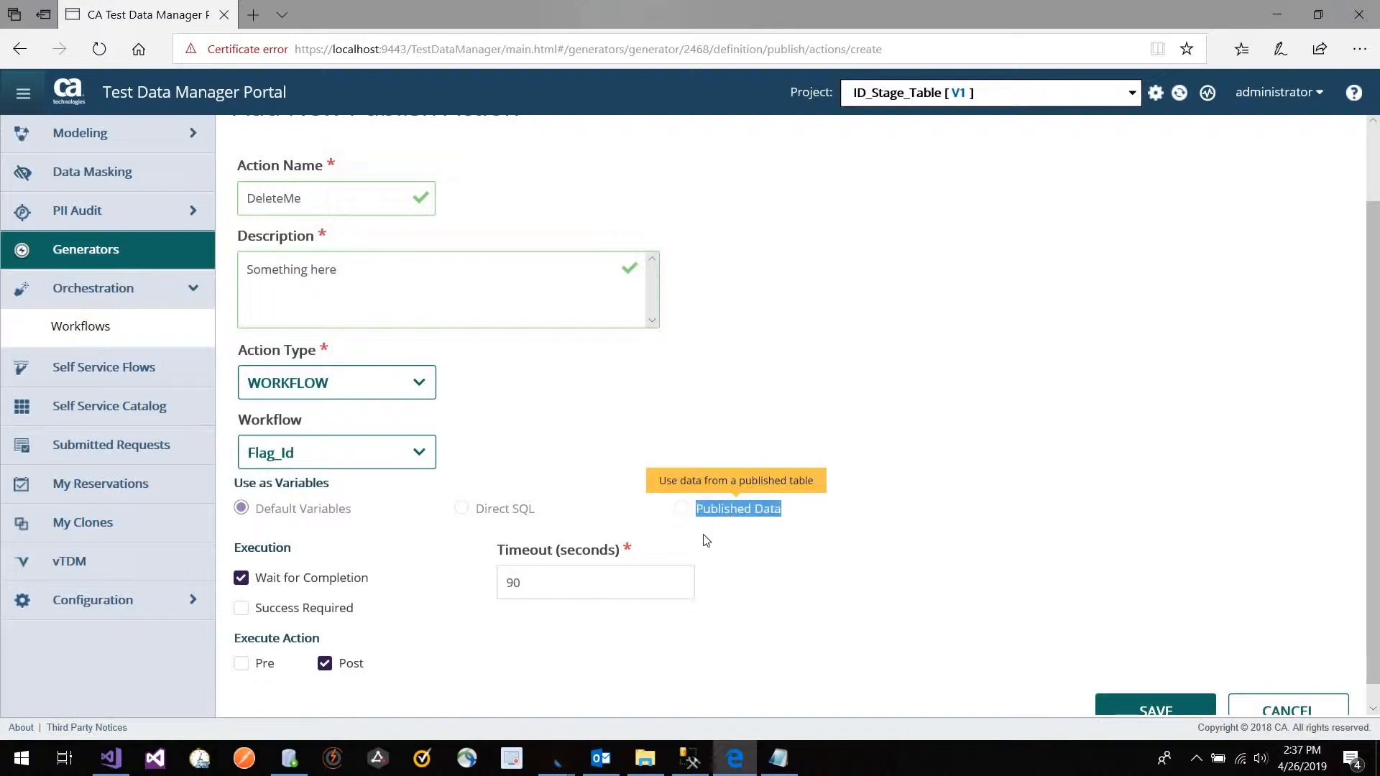
click(713, 516)
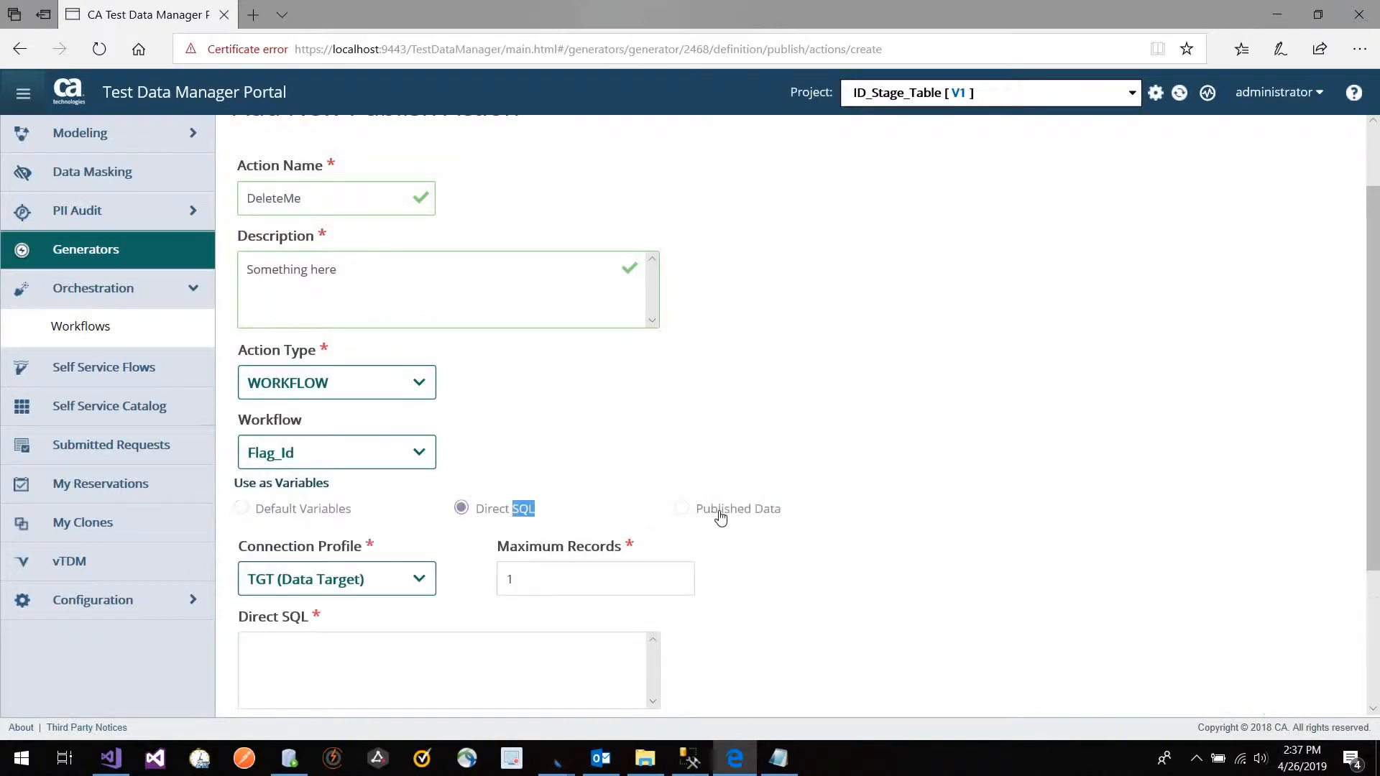
triple_click(720, 517)
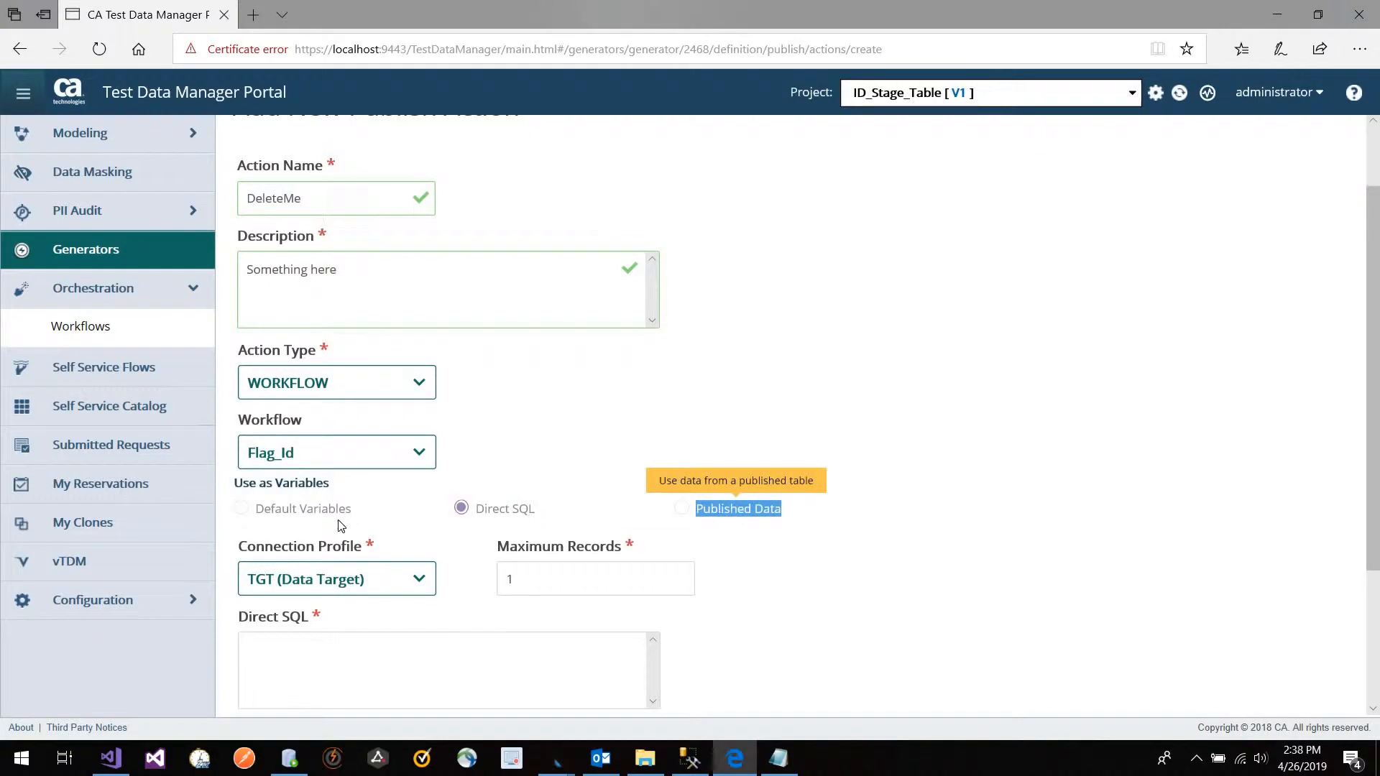
click(318, 518)
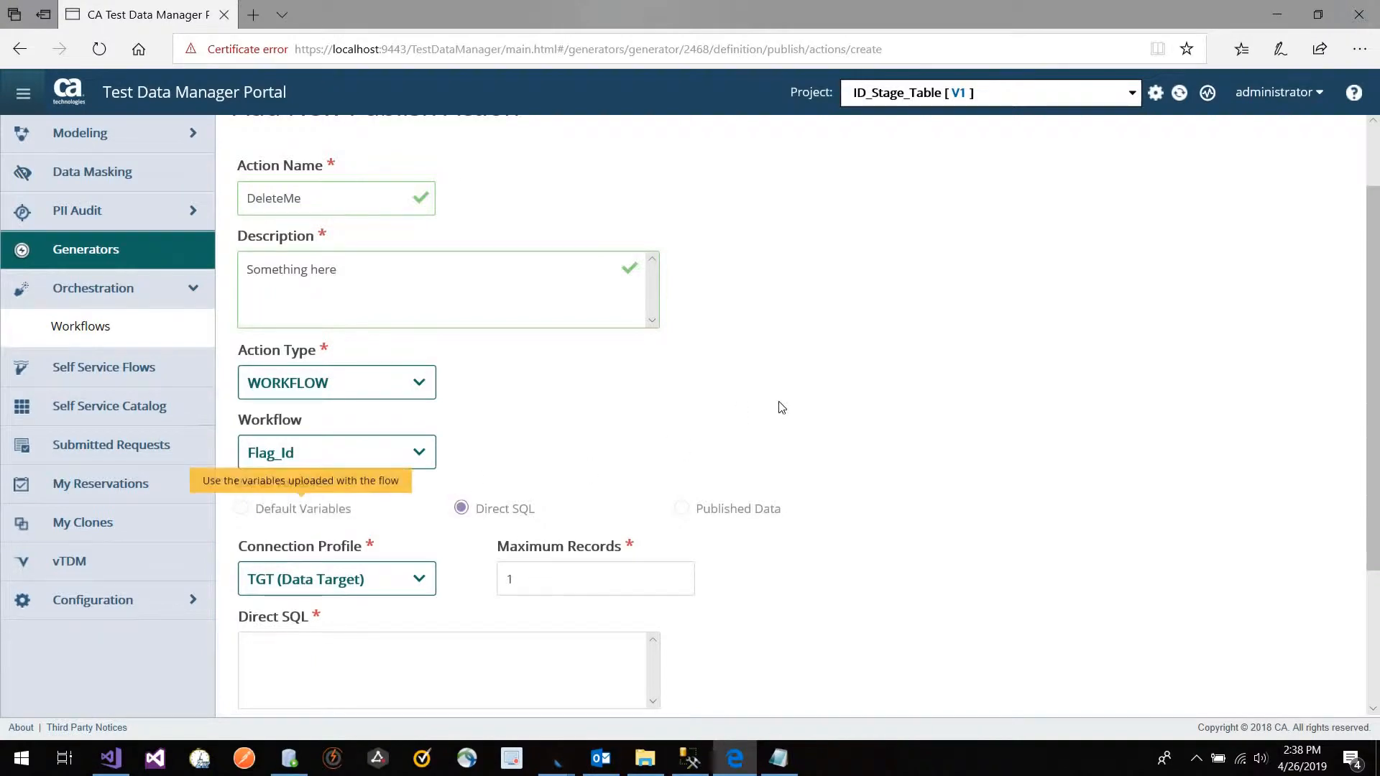
Step: Enter an empty pair of double quotes as the Direct SQL statement and save the new publish action
scroll(781, 406, down, 1)
scroll(781, 407, down, 2)
scroll(781, 407, up, 1)
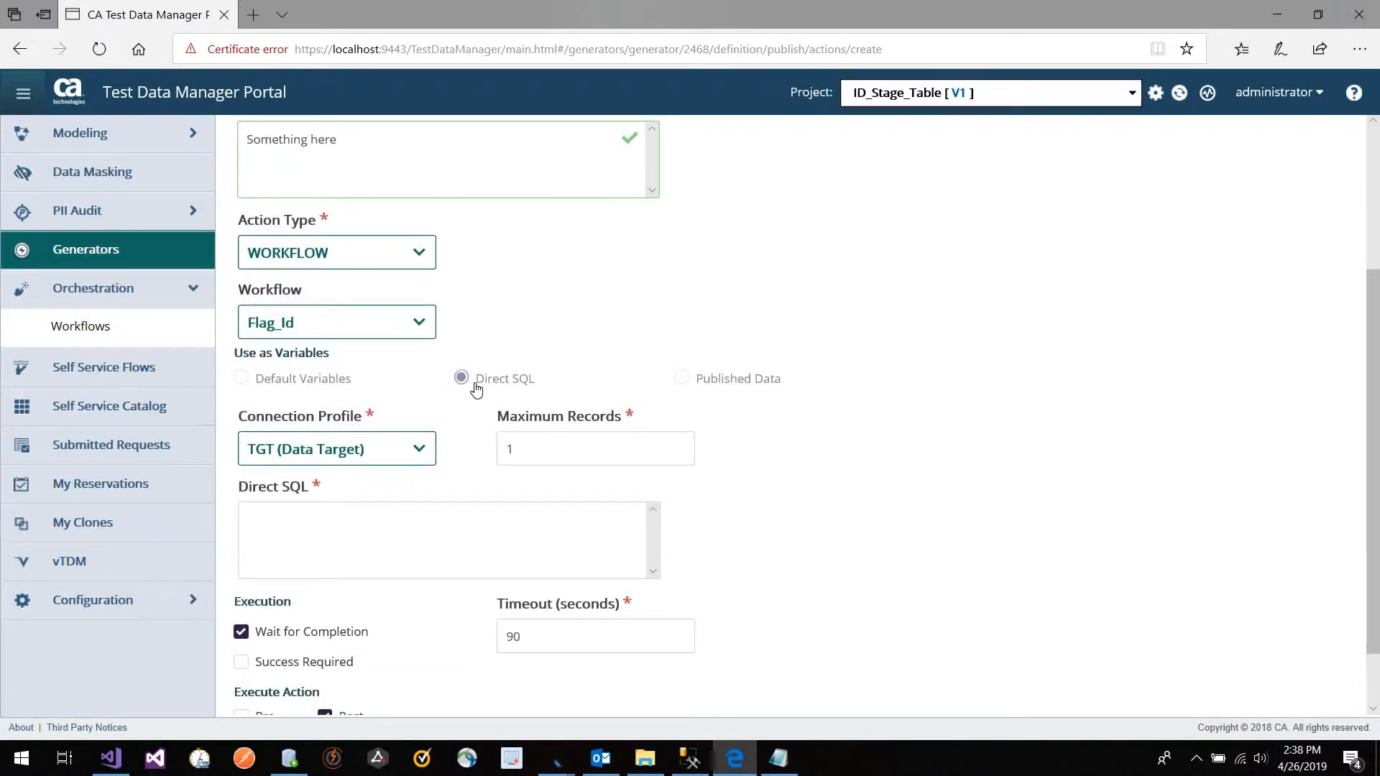
drag(244, 386, 352, 381)
click(322, 561)
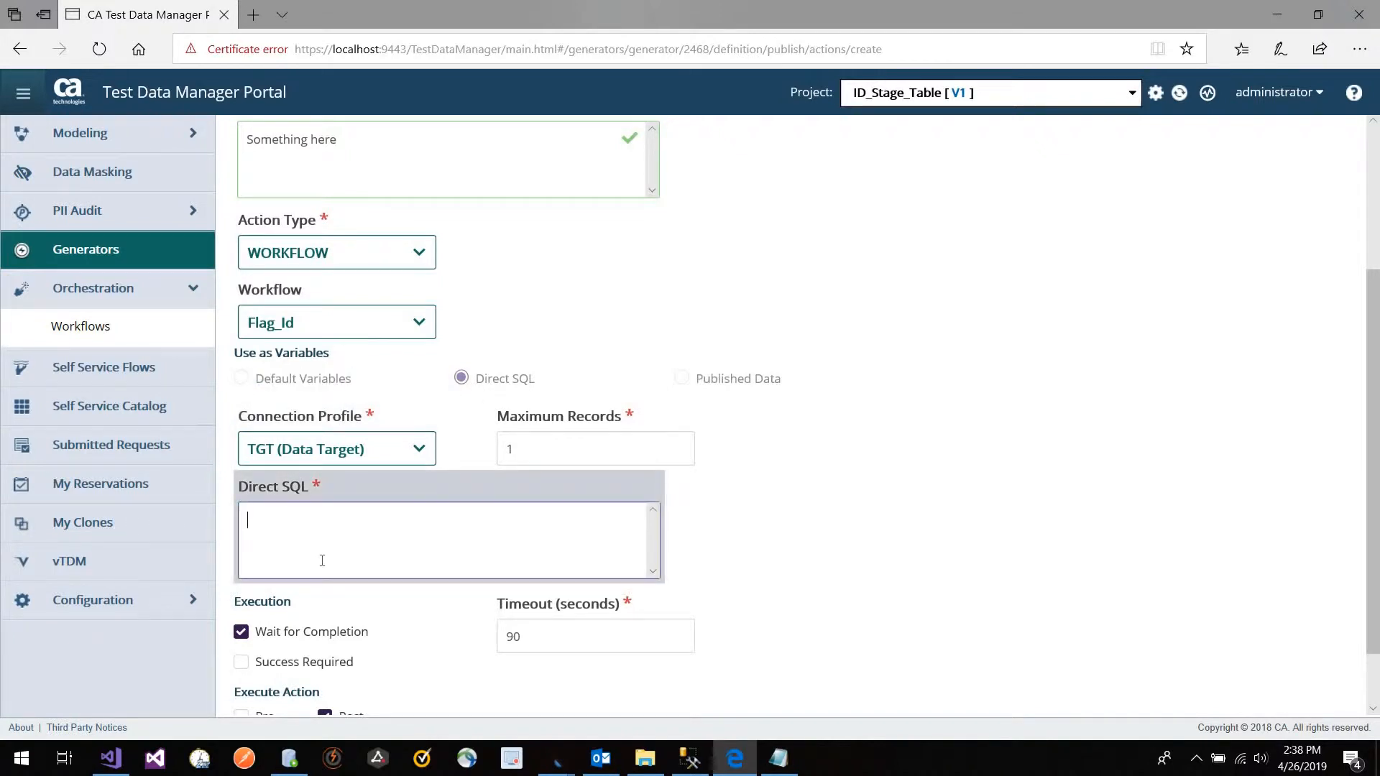
text("")
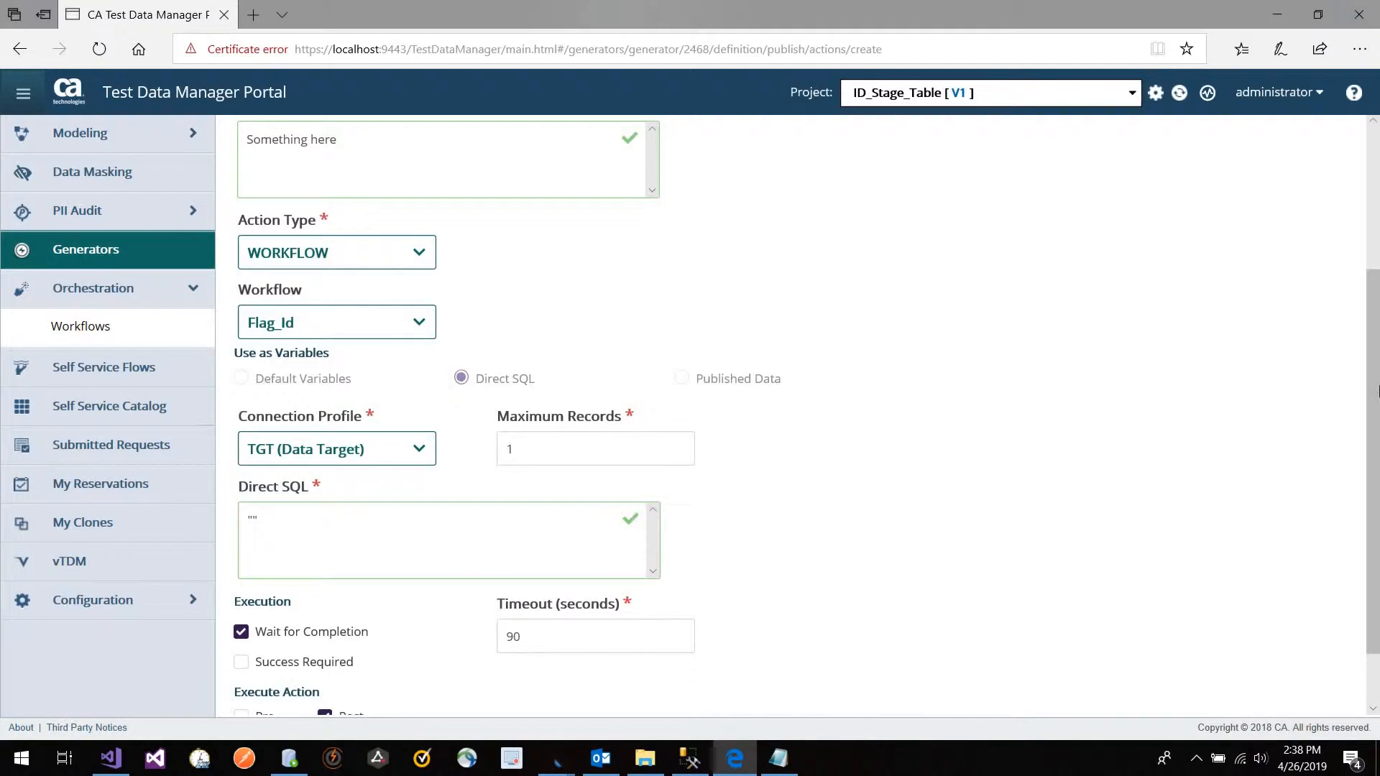
scroll(1374, 479, down, 1)
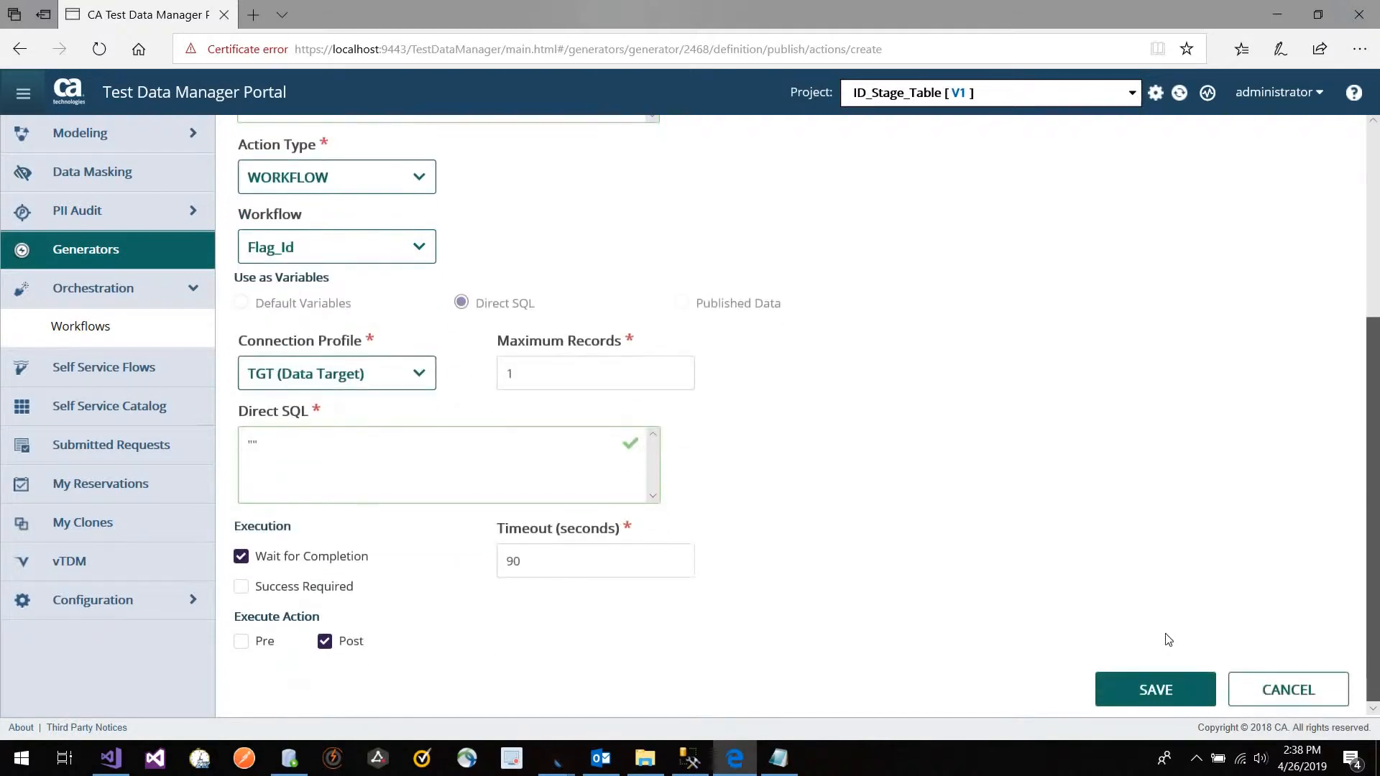
click(1158, 687)
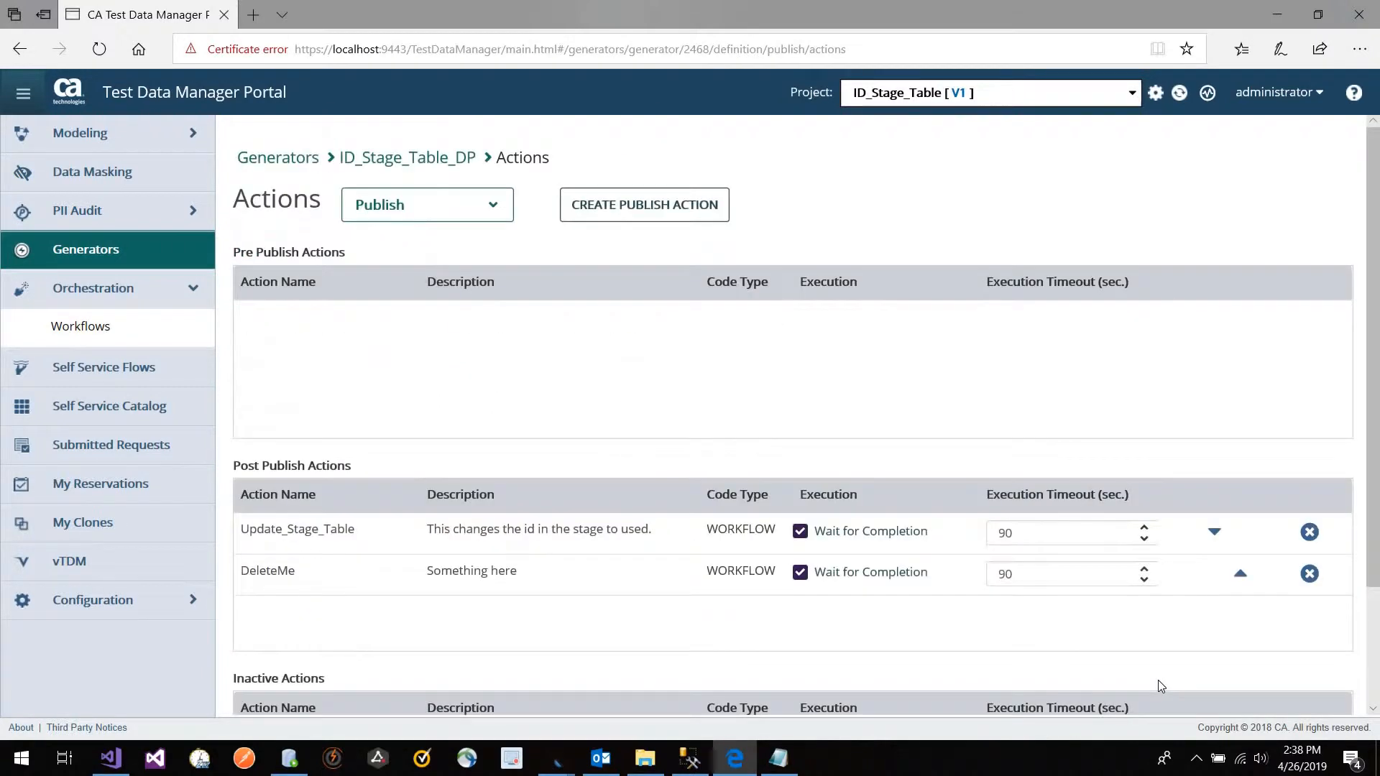
Step: Edit the DeleteMe action to use Published Data from Id_Stage_Temp_Deploy, with maximum records 1000
click(523, 585)
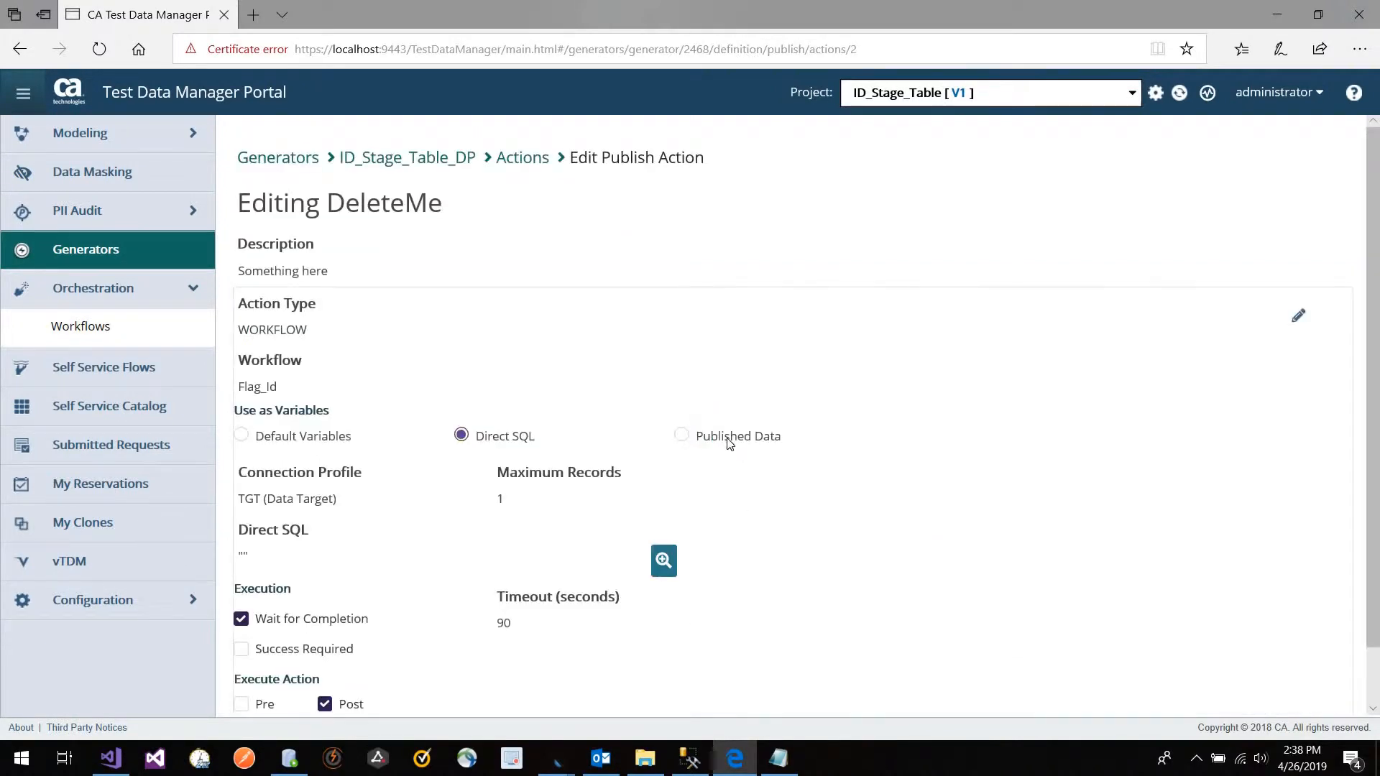
click(729, 439)
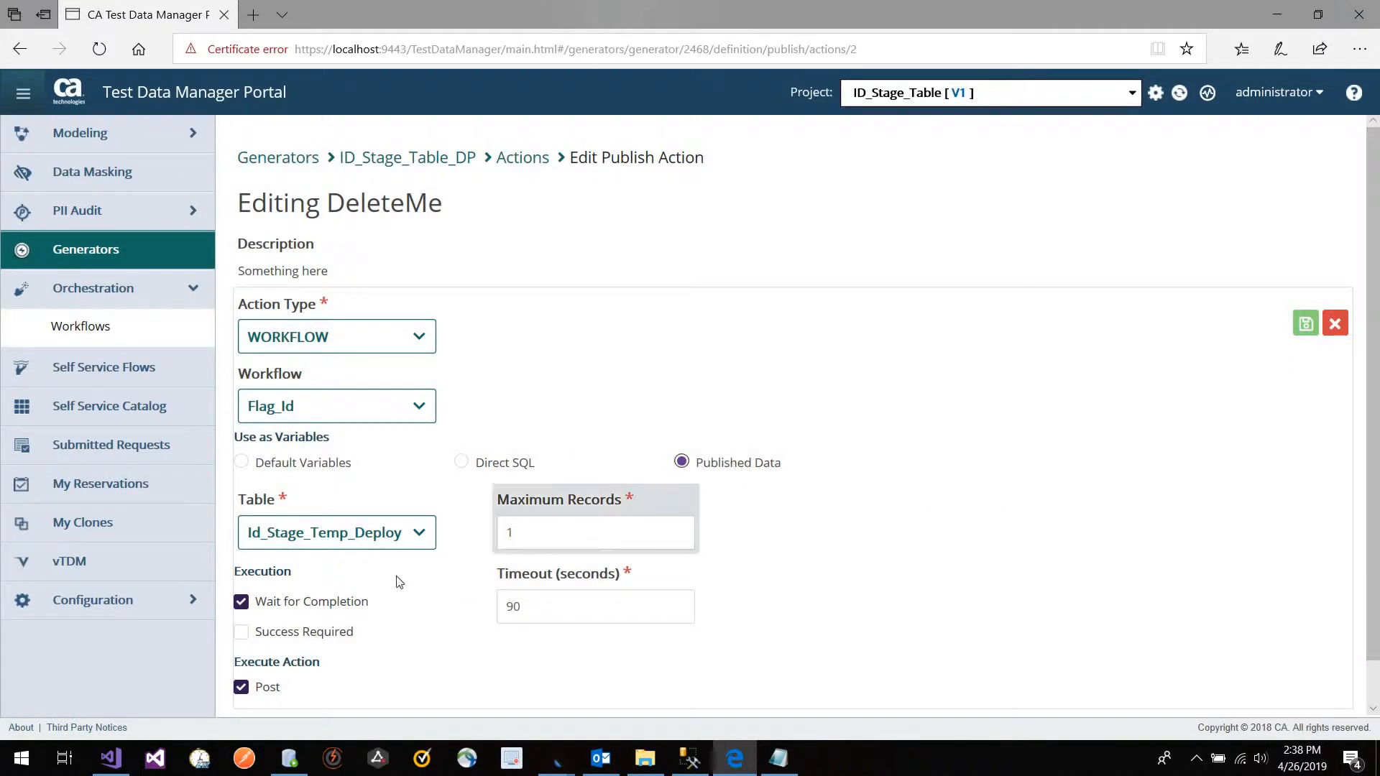
click(412, 548)
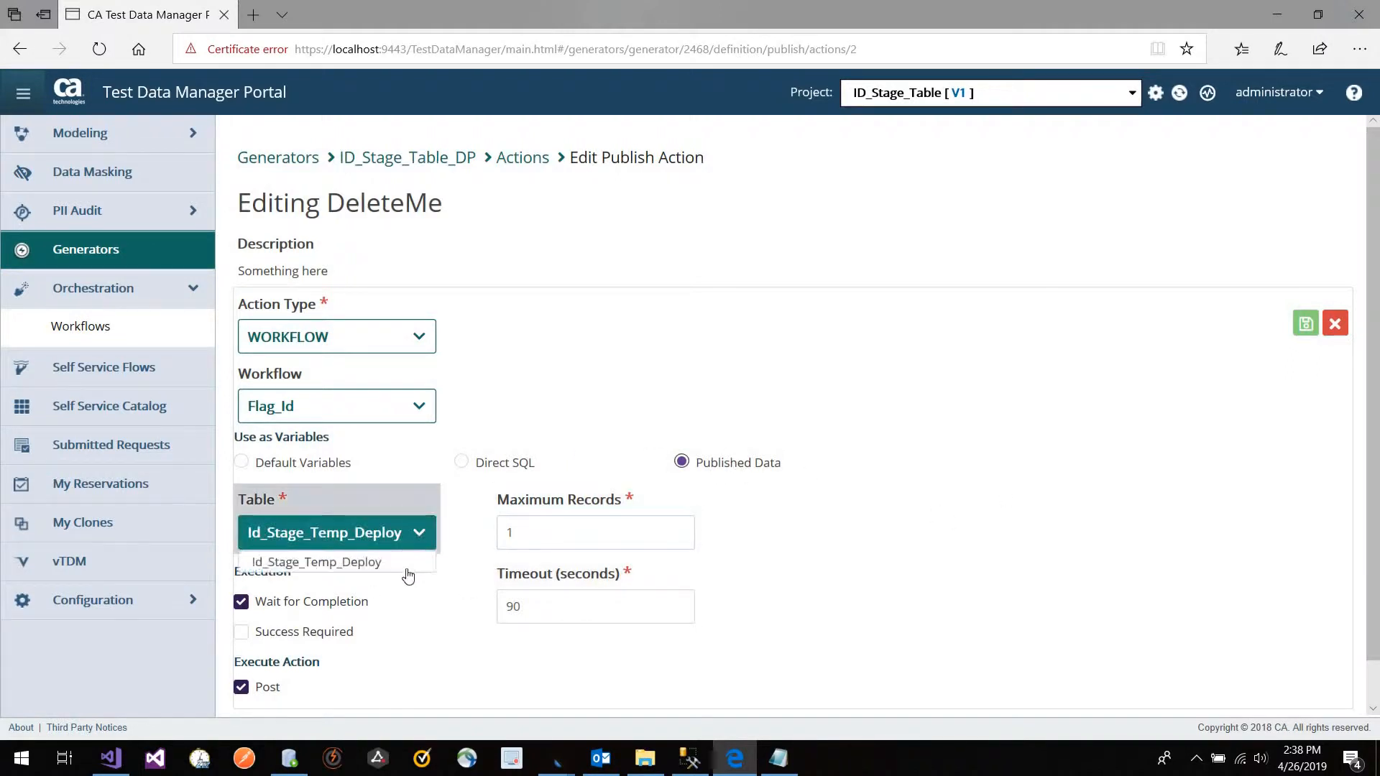
click(533, 535)
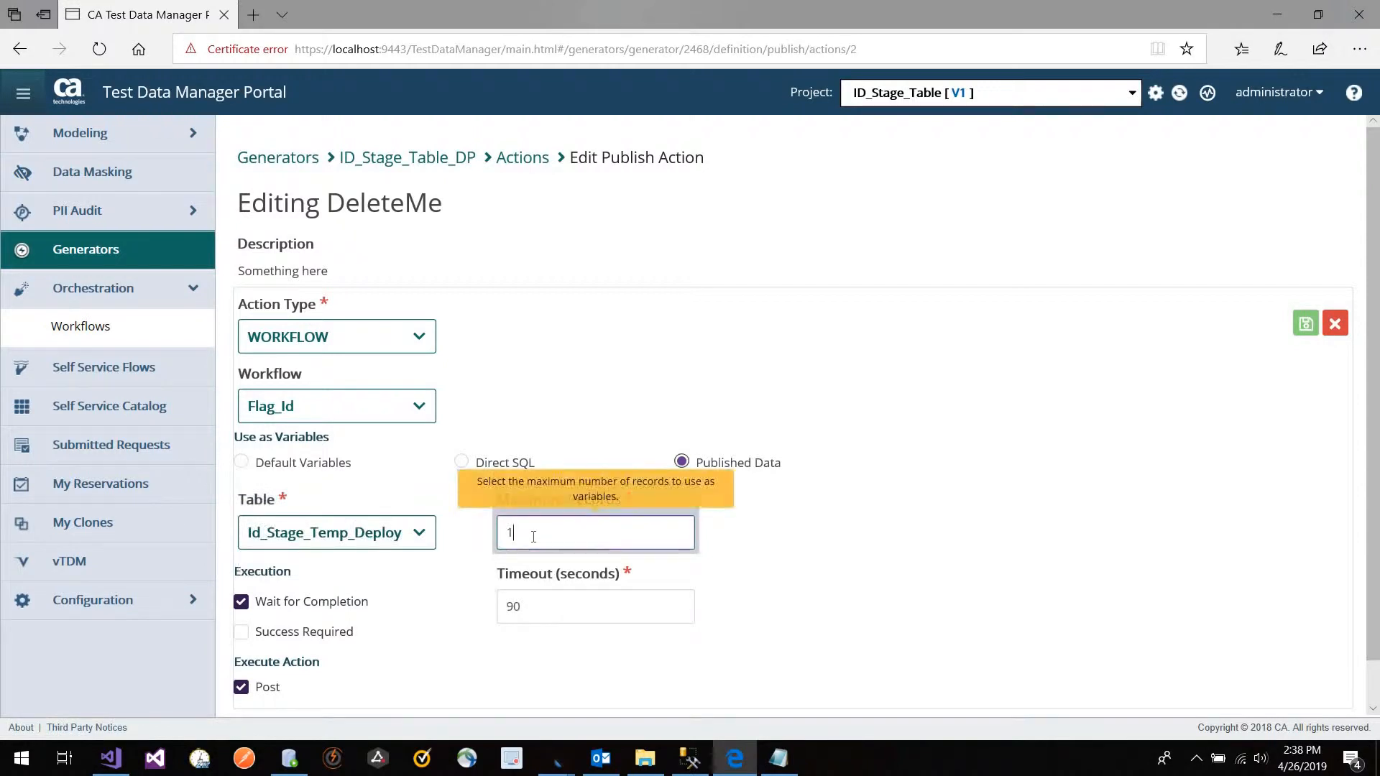
text(1000)
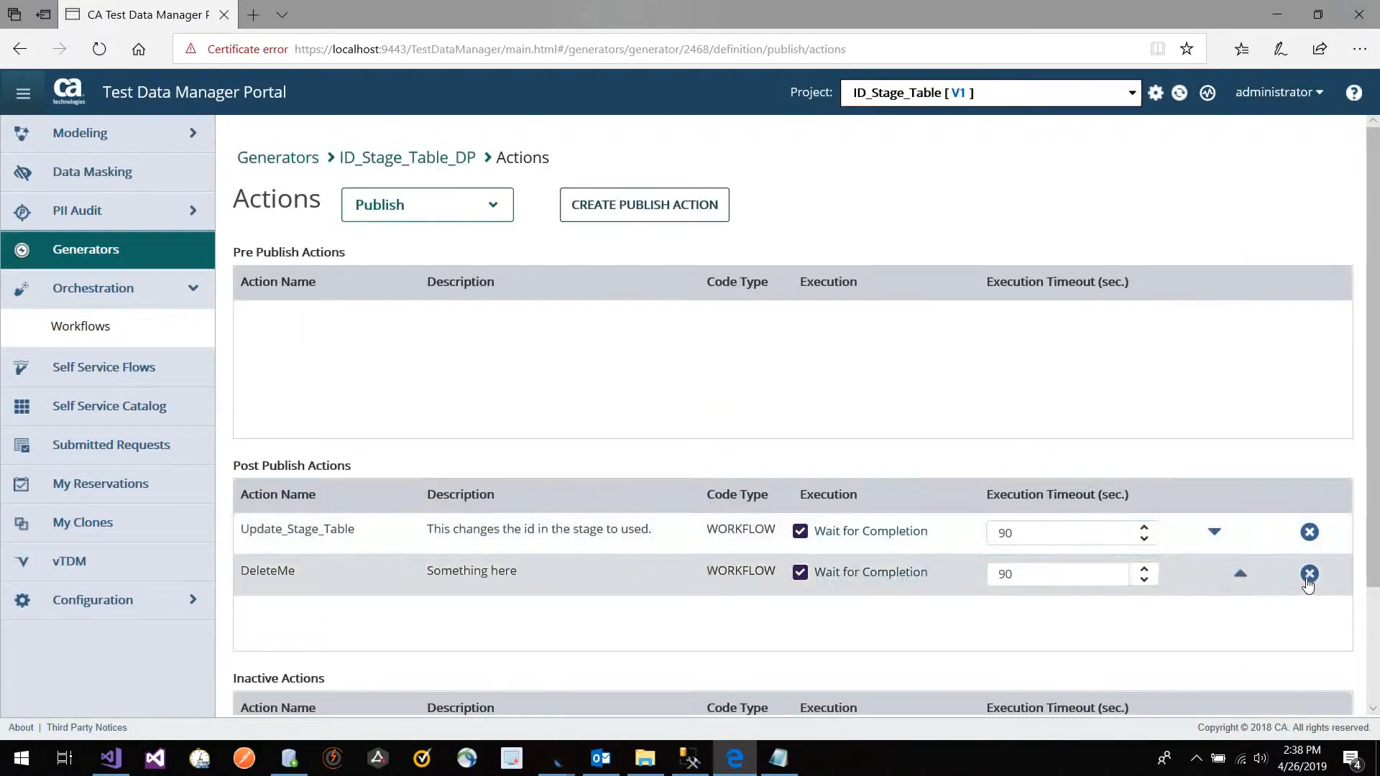
Step: Delete the DeleteMe action from the post publish actions and confirm the deletion
click(1308, 575)
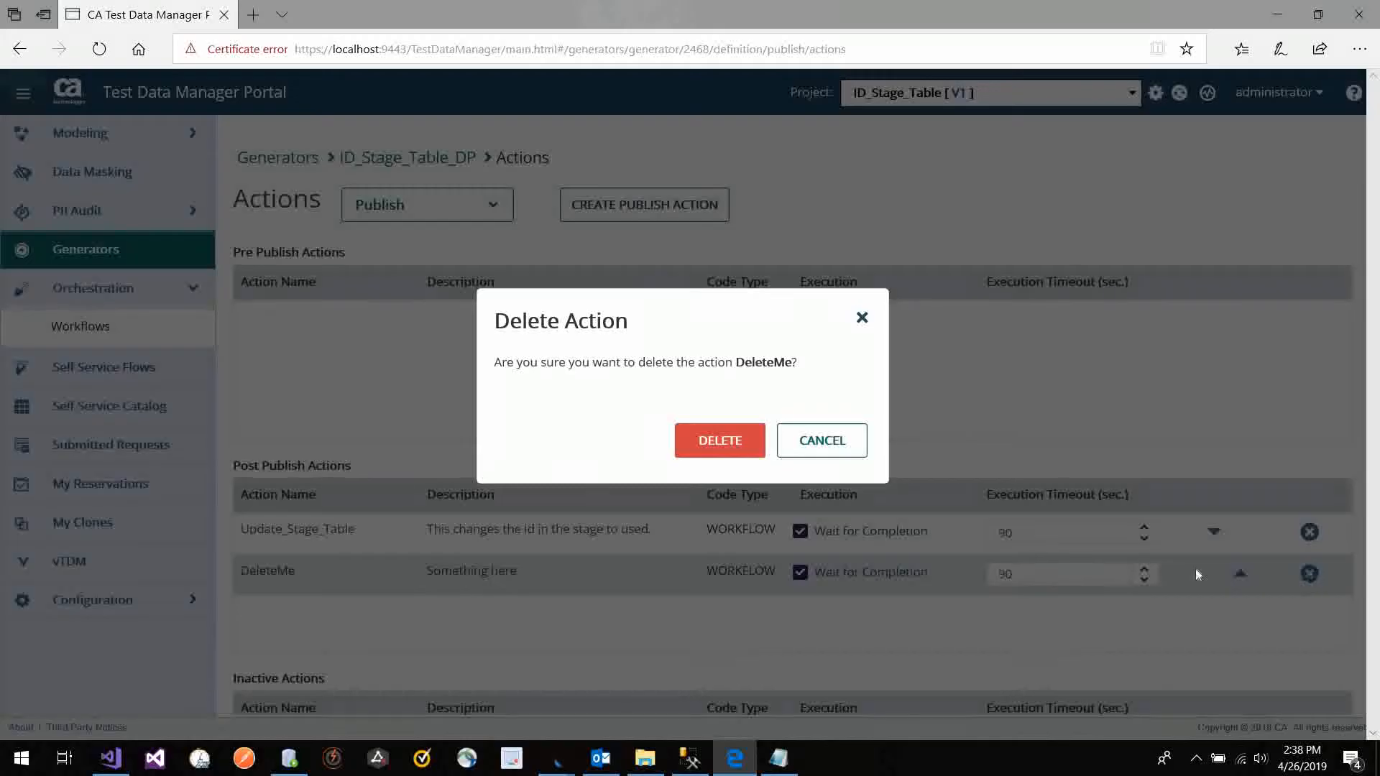
click(709, 436)
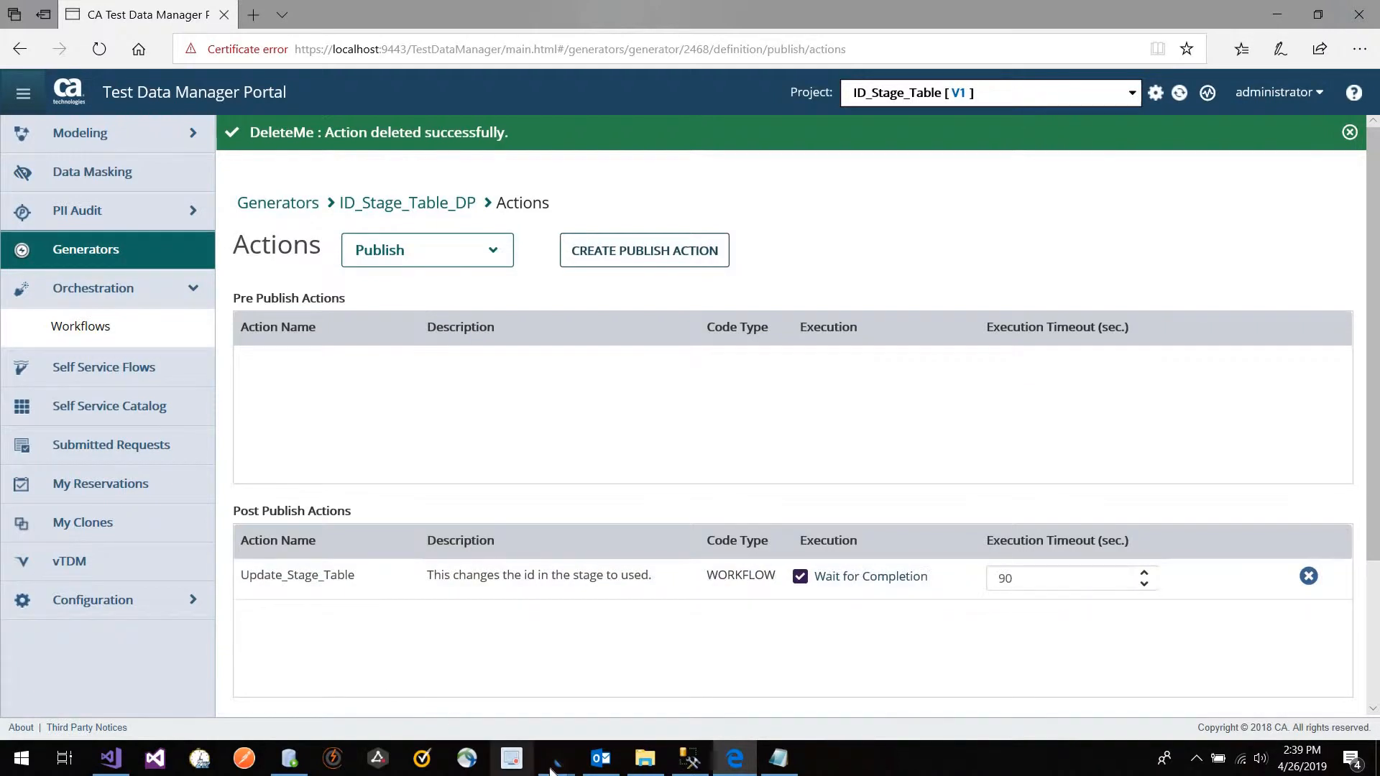
Step: Switch to Javelin and highlight the Id variable's name in the Publish_Id_Action workflow
mouse_move(557, 760)
click(488, 707)
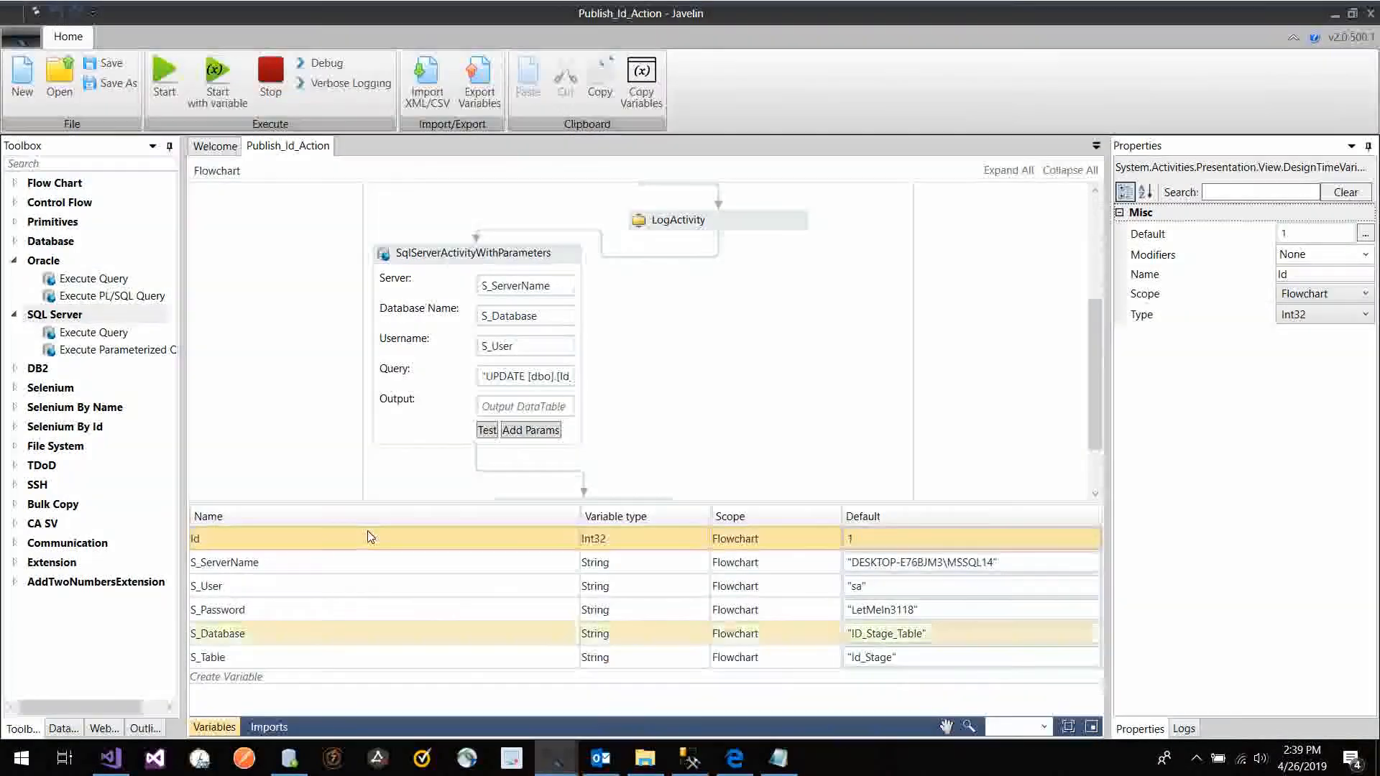
click(204, 535)
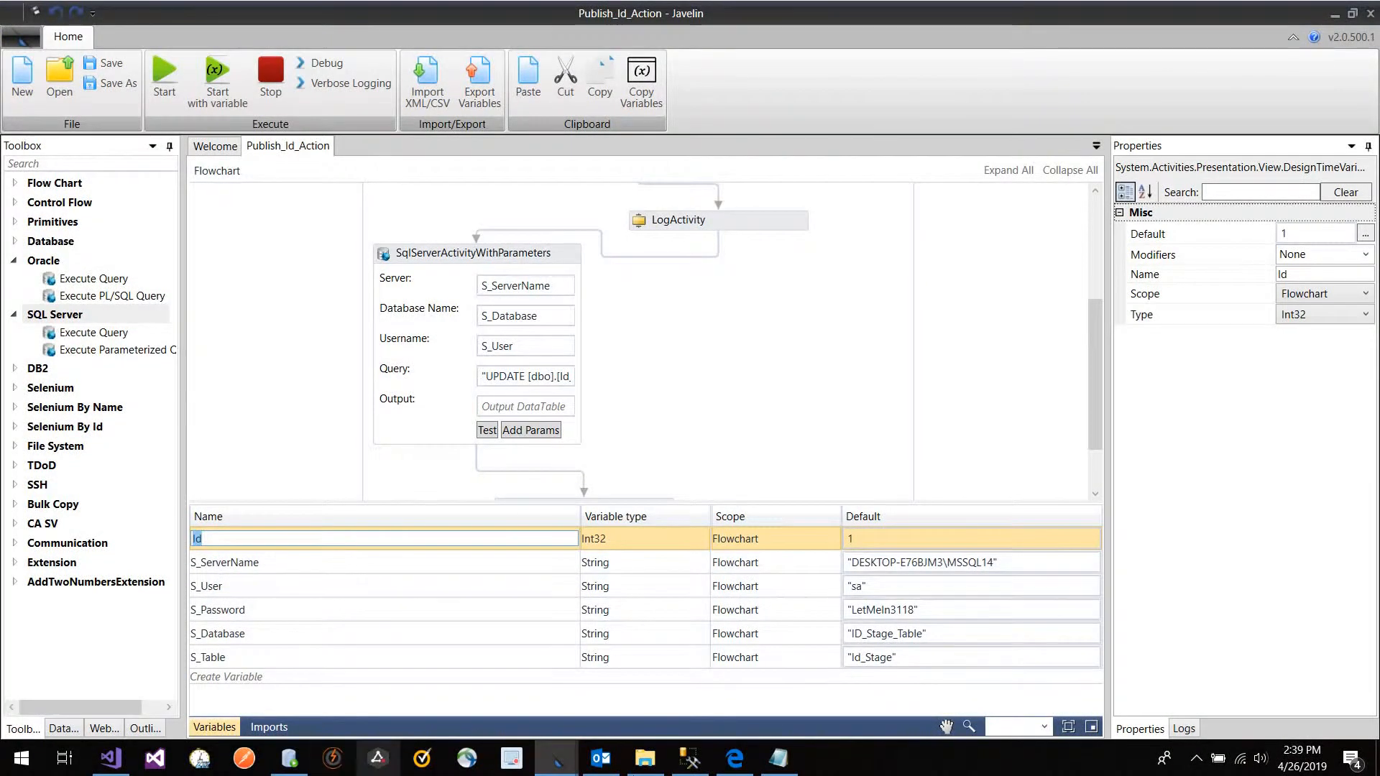
Step: Switch to SQL Server Management Studio, shrink its window beside the Javelin variables, and highlight the Id column in the results
click(690, 759)
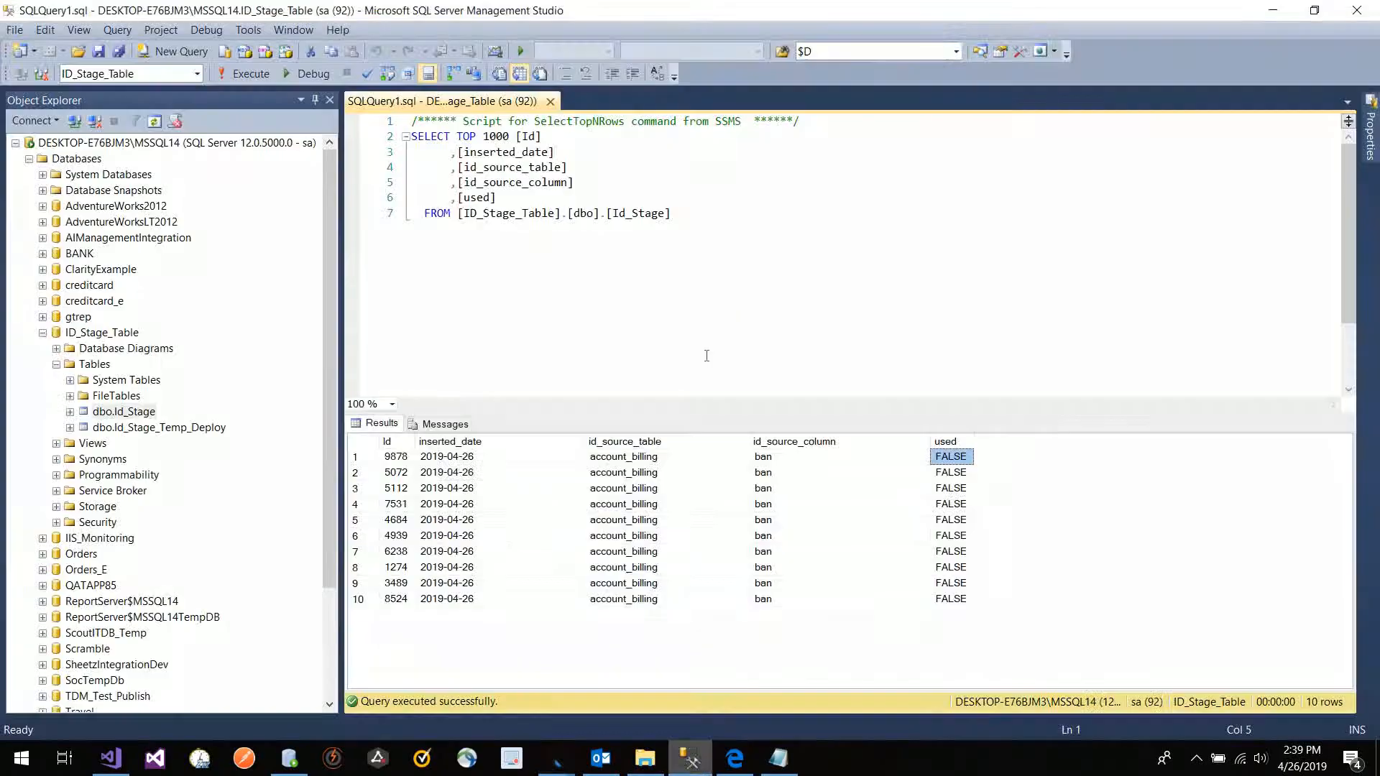
click(566, 274)
drag(649, 11, 1060, 108)
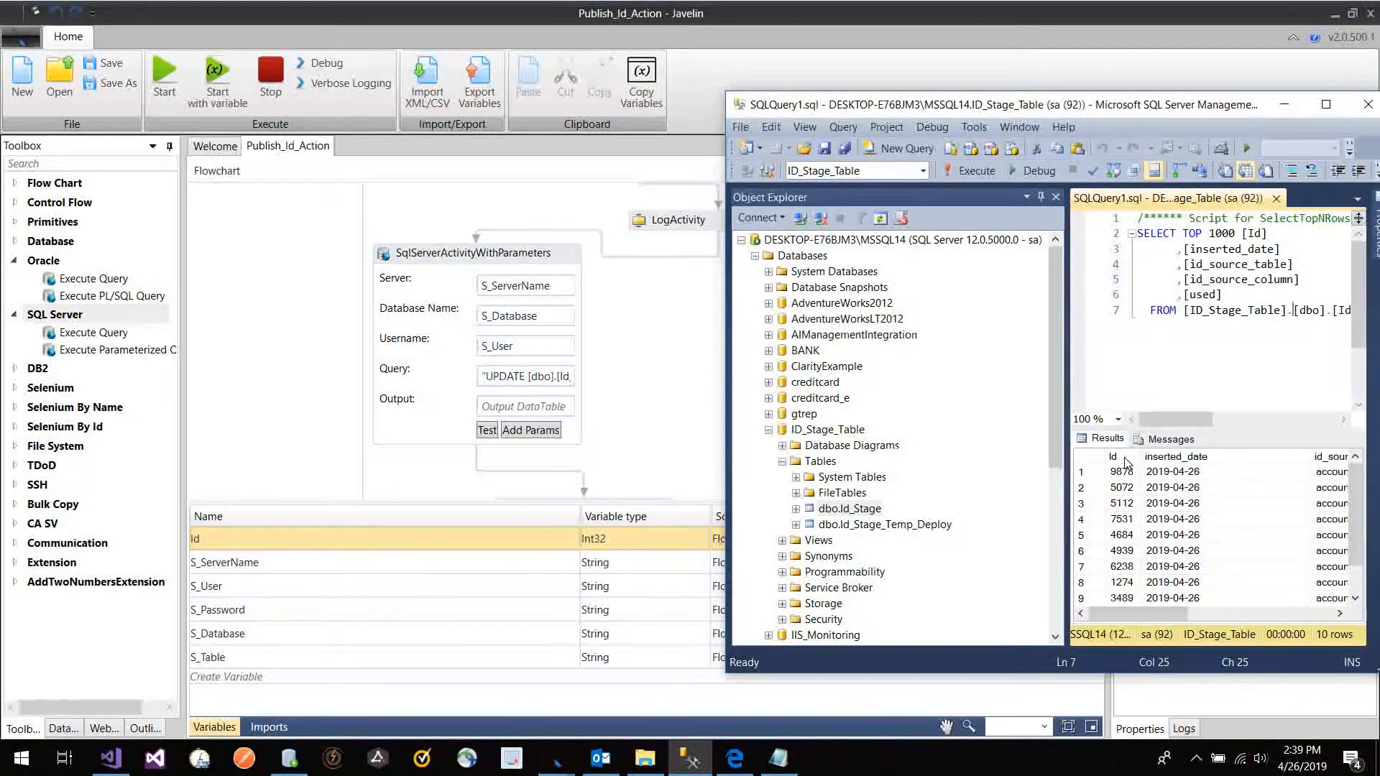
click(1127, 464)
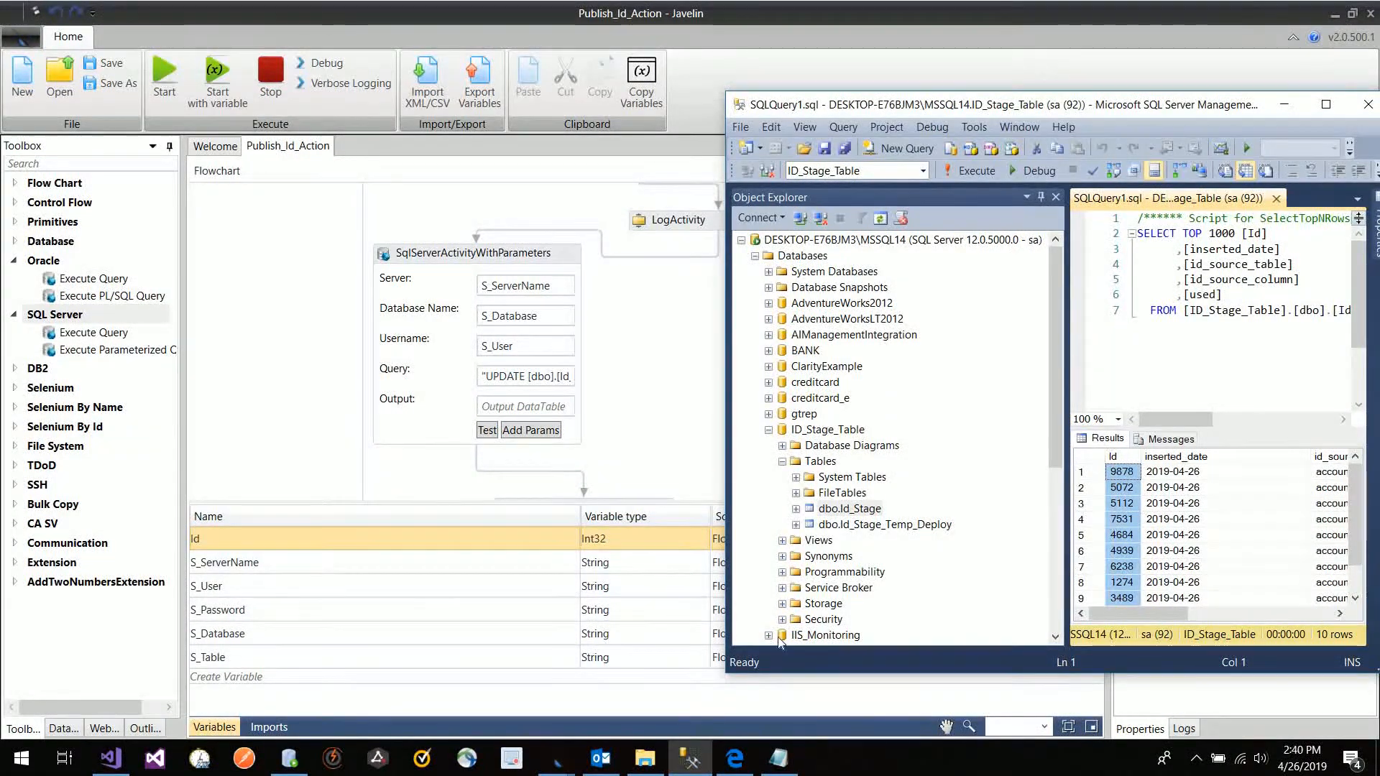
Step: Return to the Test Data Manager Portal and open the Update_Stage_Table action to examine which published table it uses
click(735, 758)
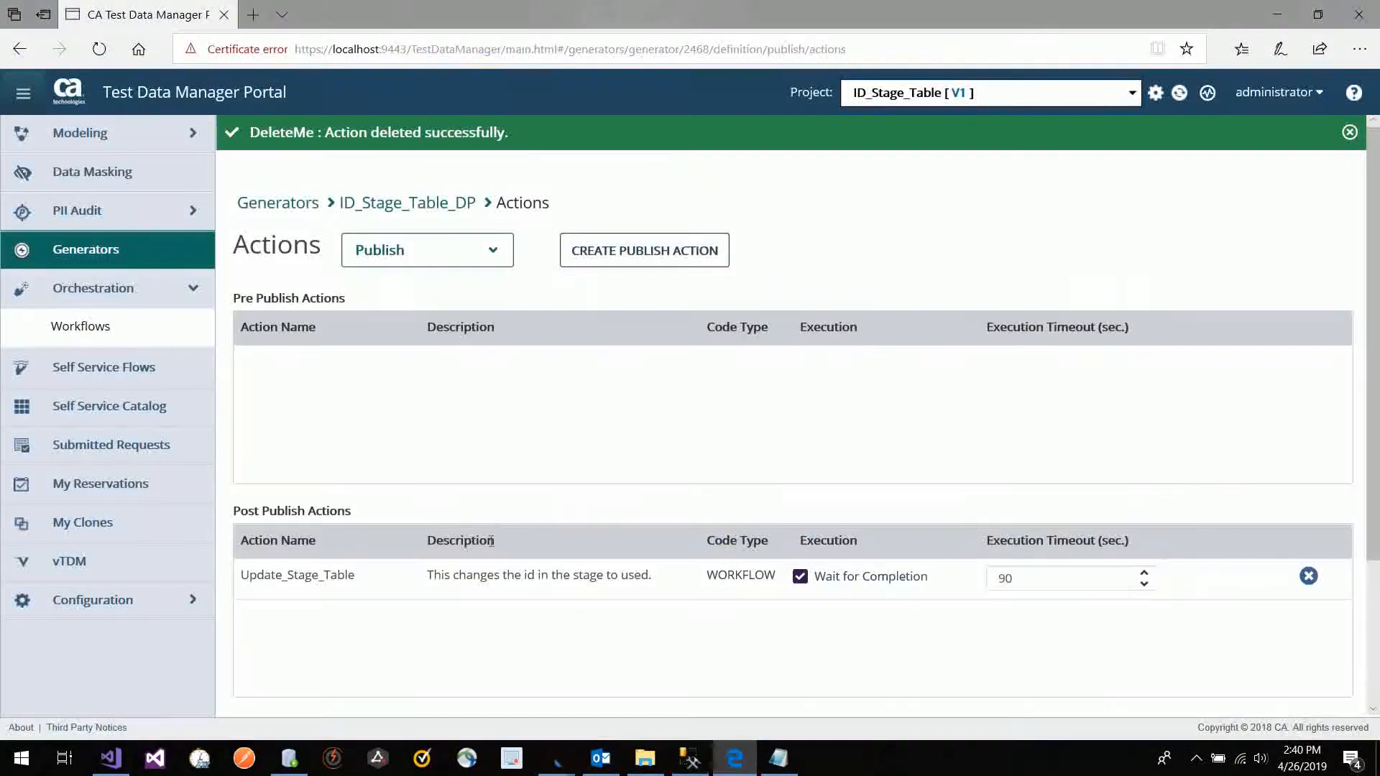
click(455, 586)
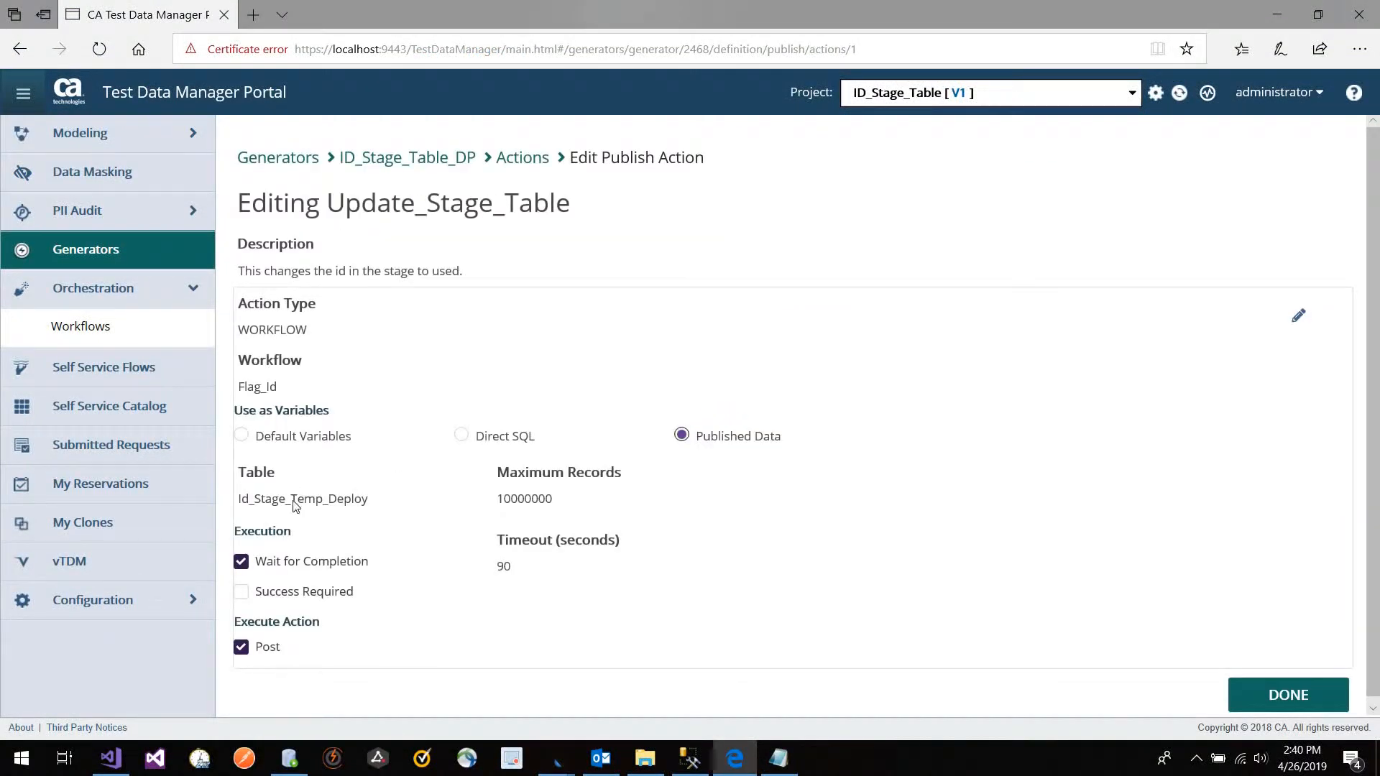
click(294, 505)
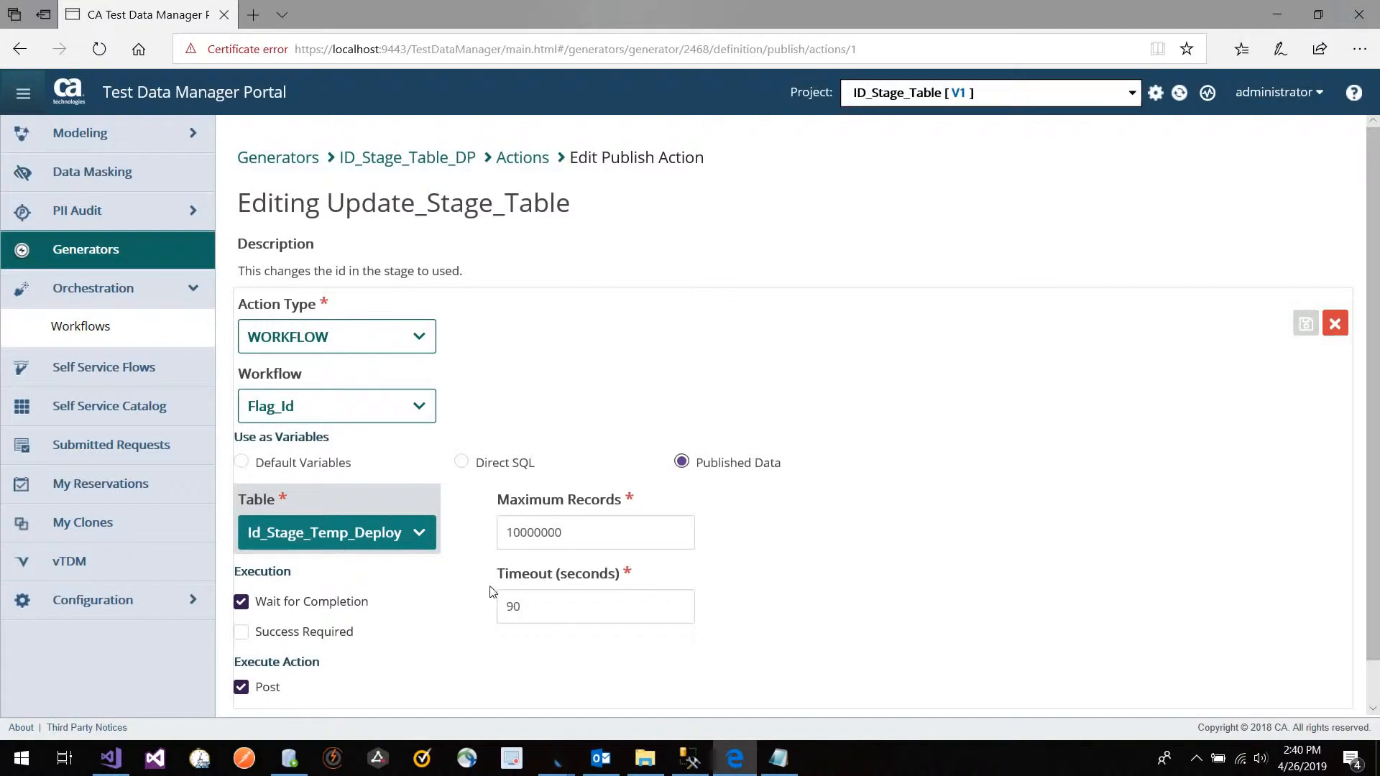
drag(490, 591, 689, 740)
Step: In SQL Server Management Studio, query the top 1000 rows of dbo.Id_Stage_Temp_Deploy in the ID_Stage_Table database
click(690, 758)
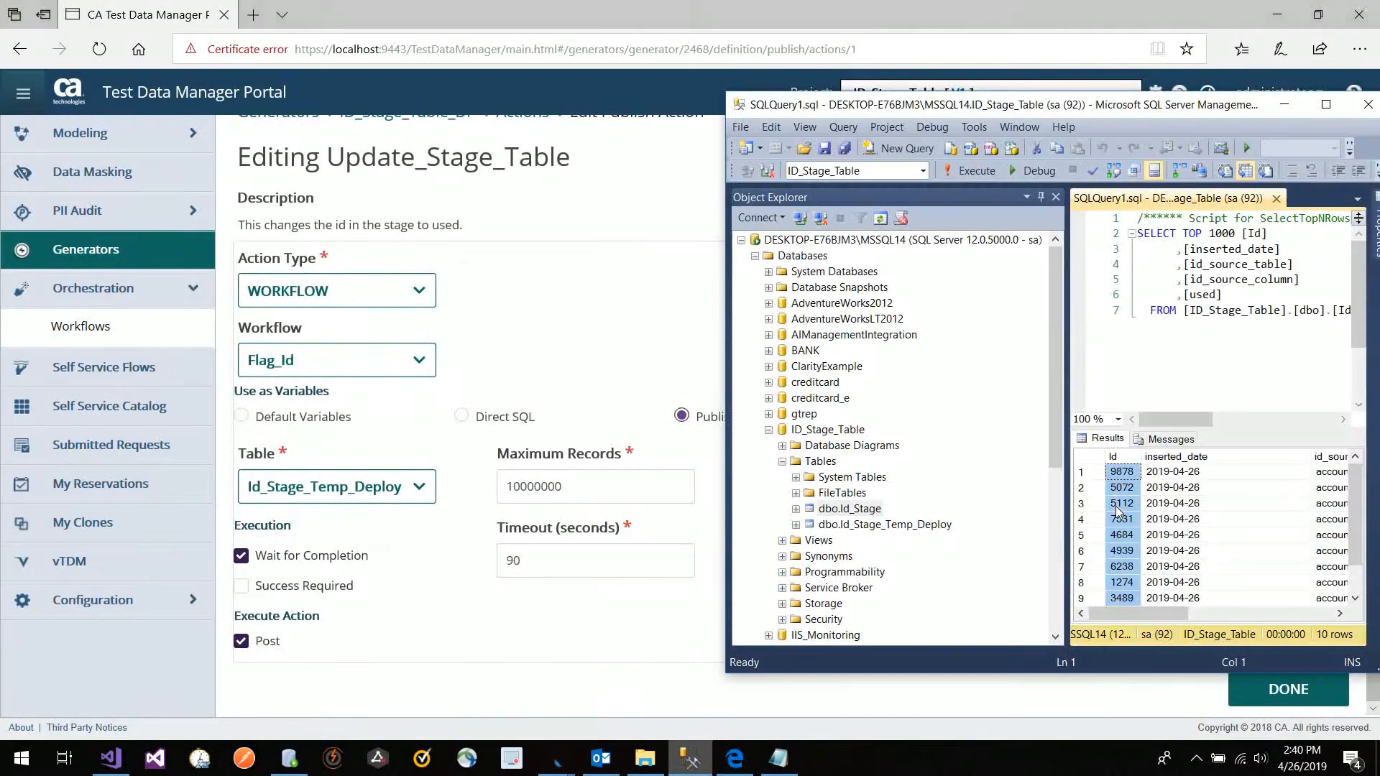
double_click(920, 525)
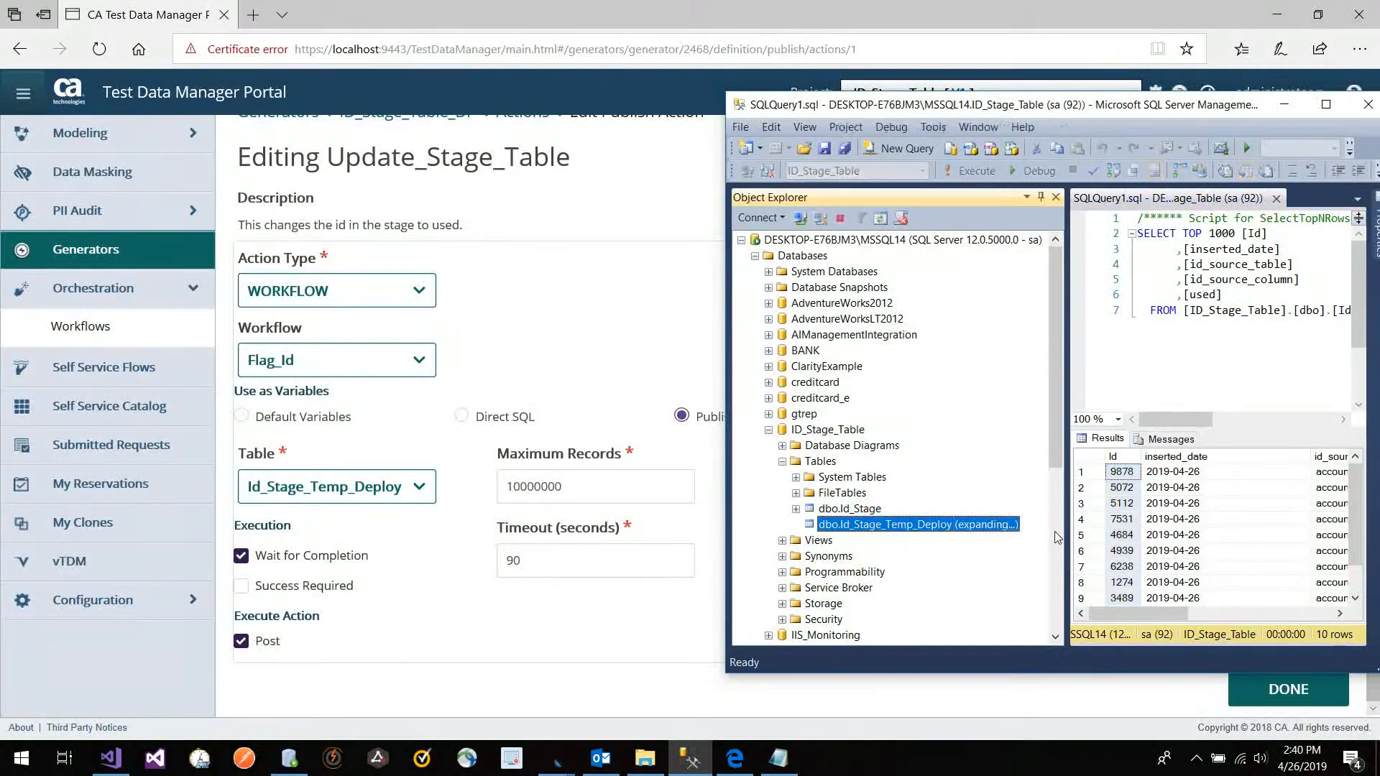
right_click(922, 527)
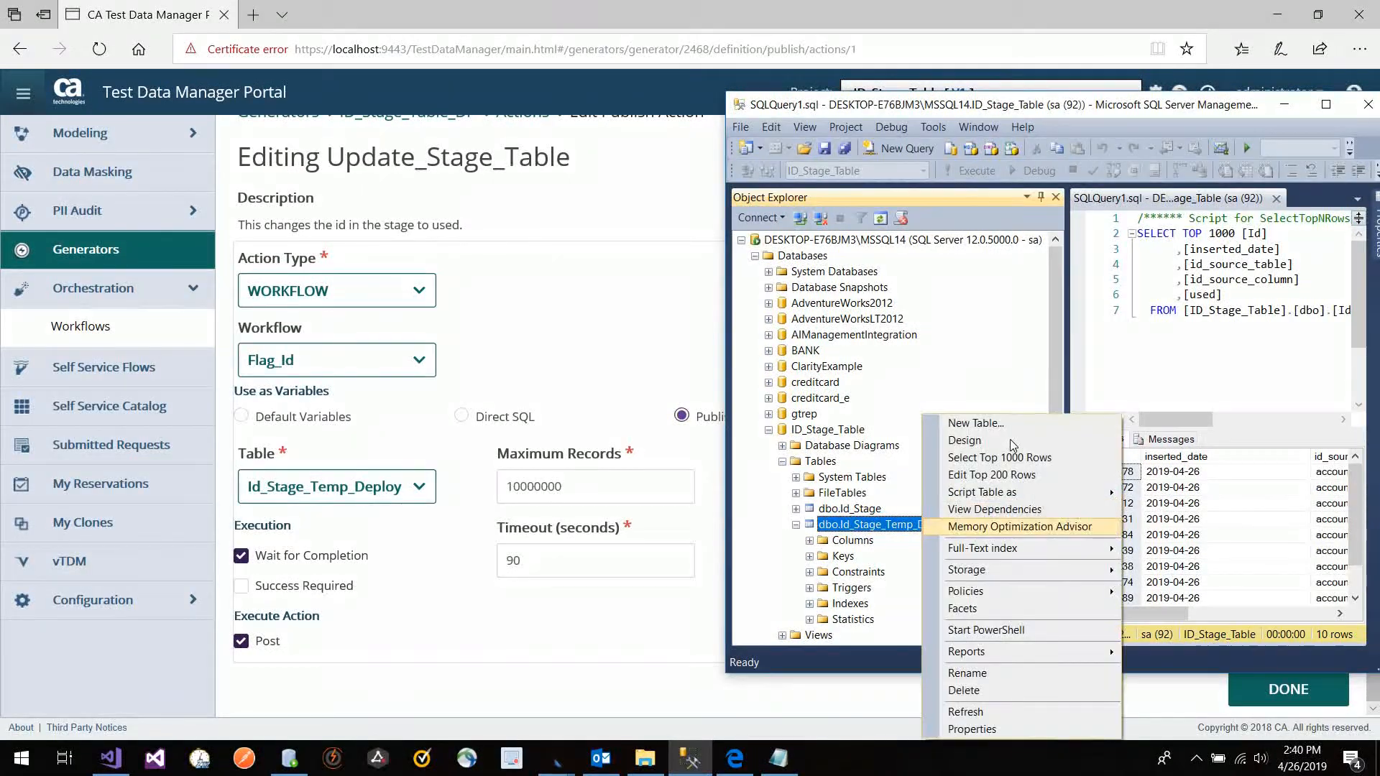
click(1015, 459)
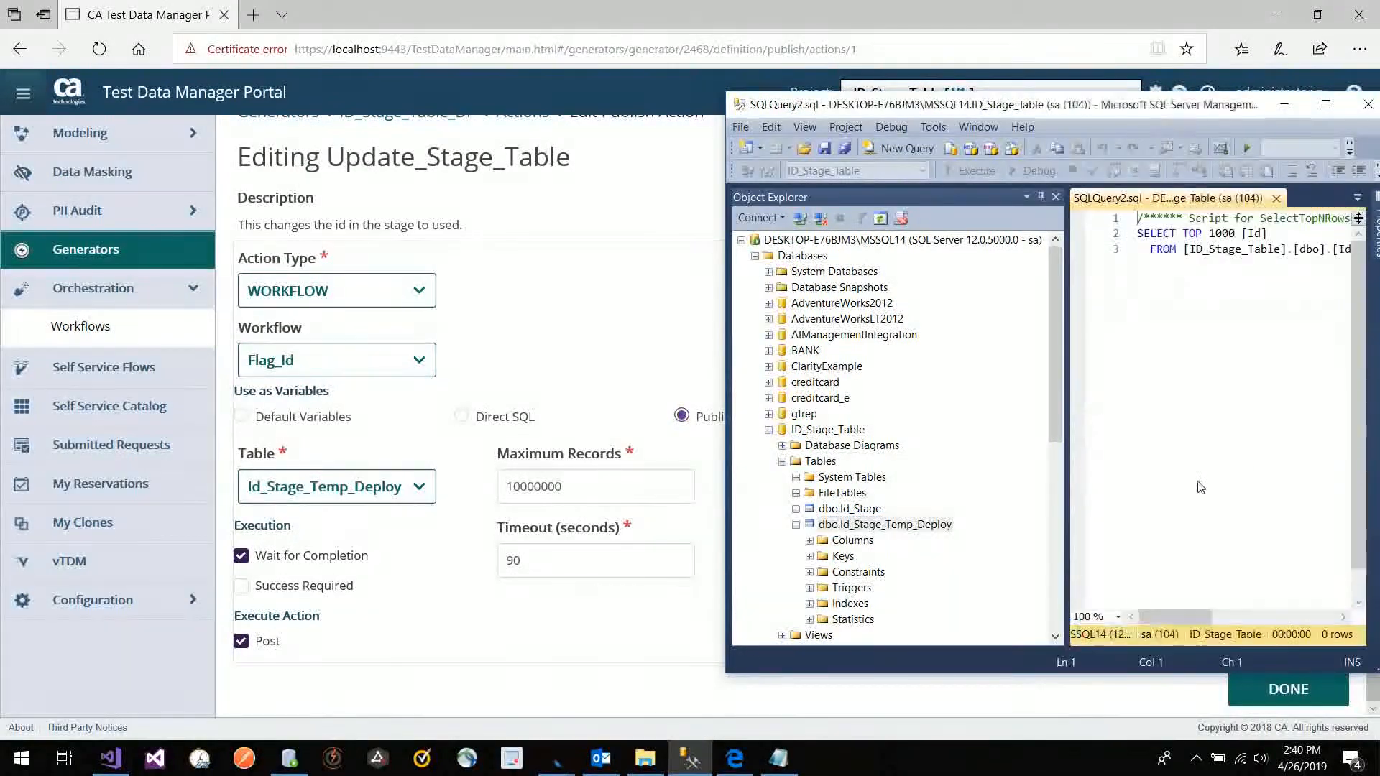
Step: Highlight the whole Id column in the query results and maximize the SQL Server Management Studio window
click(1127, 470)
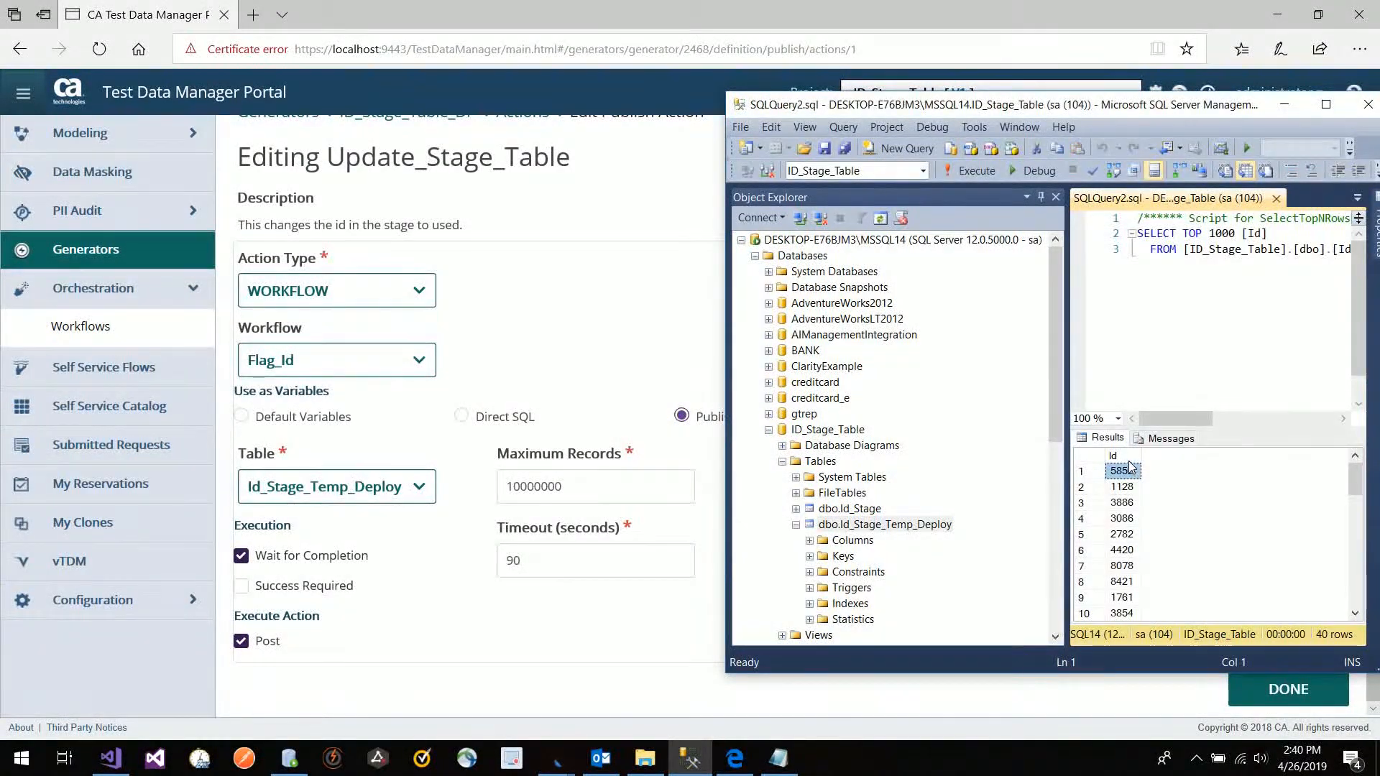
click(1121, 456)
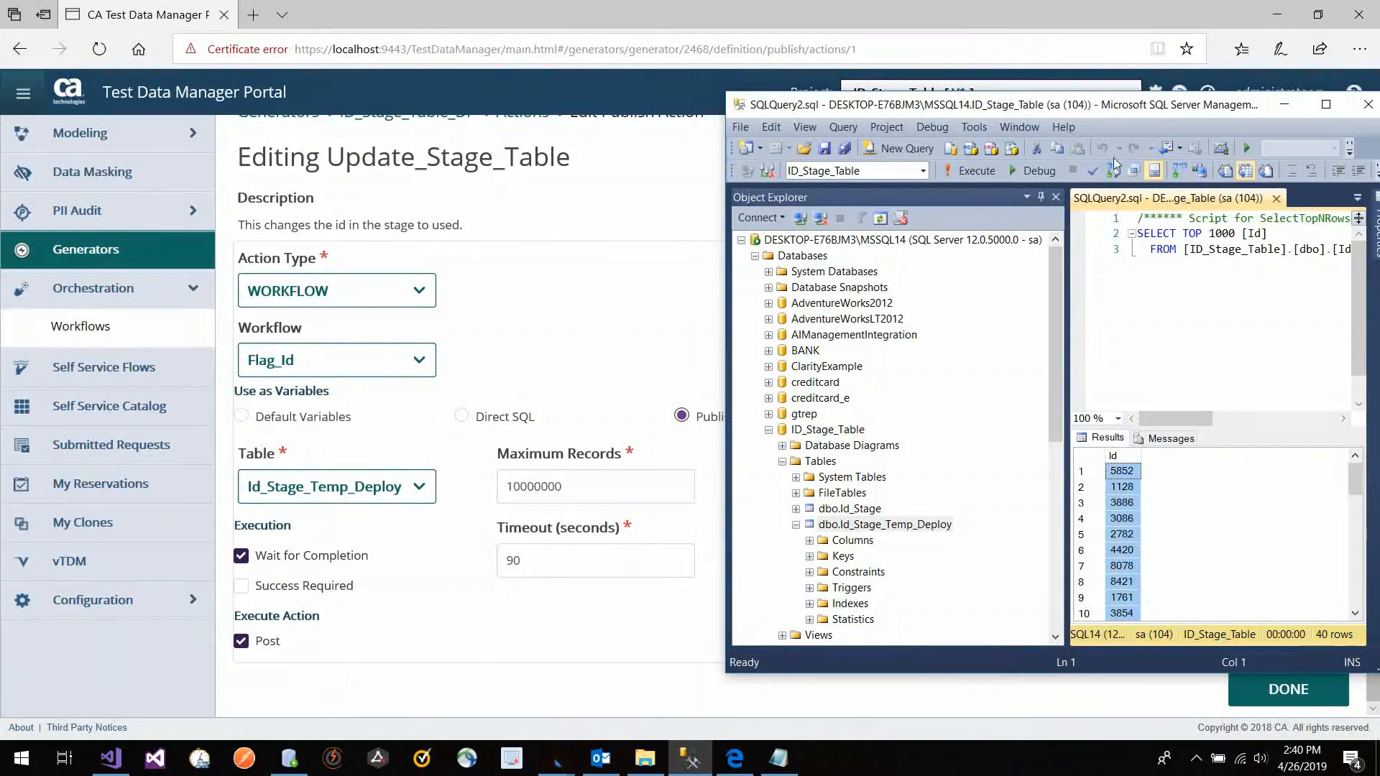
double_click(1168, 107)
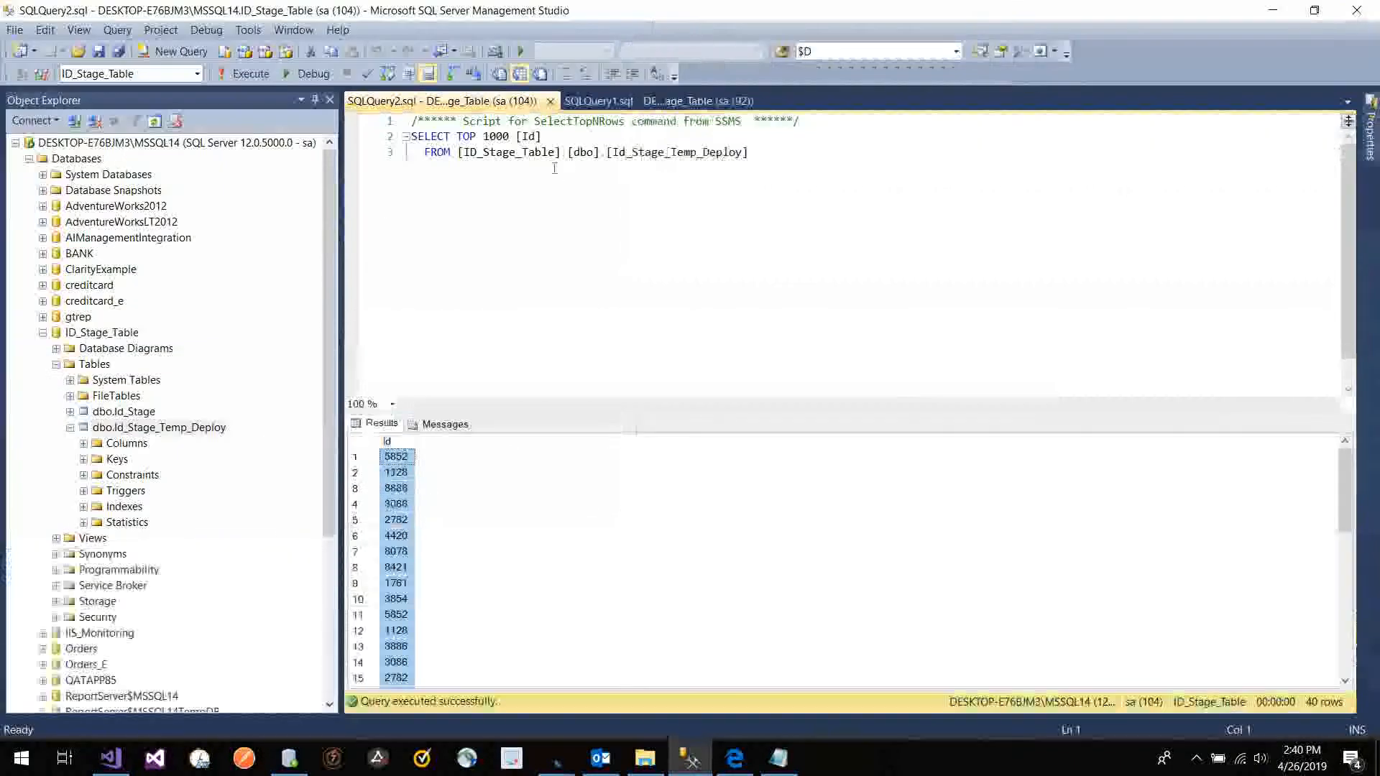
Step: Add a Delete line above the FROM clause and run only that statement to empty dbo.Id_Stage_Temp_Deploy
click(422, 152)
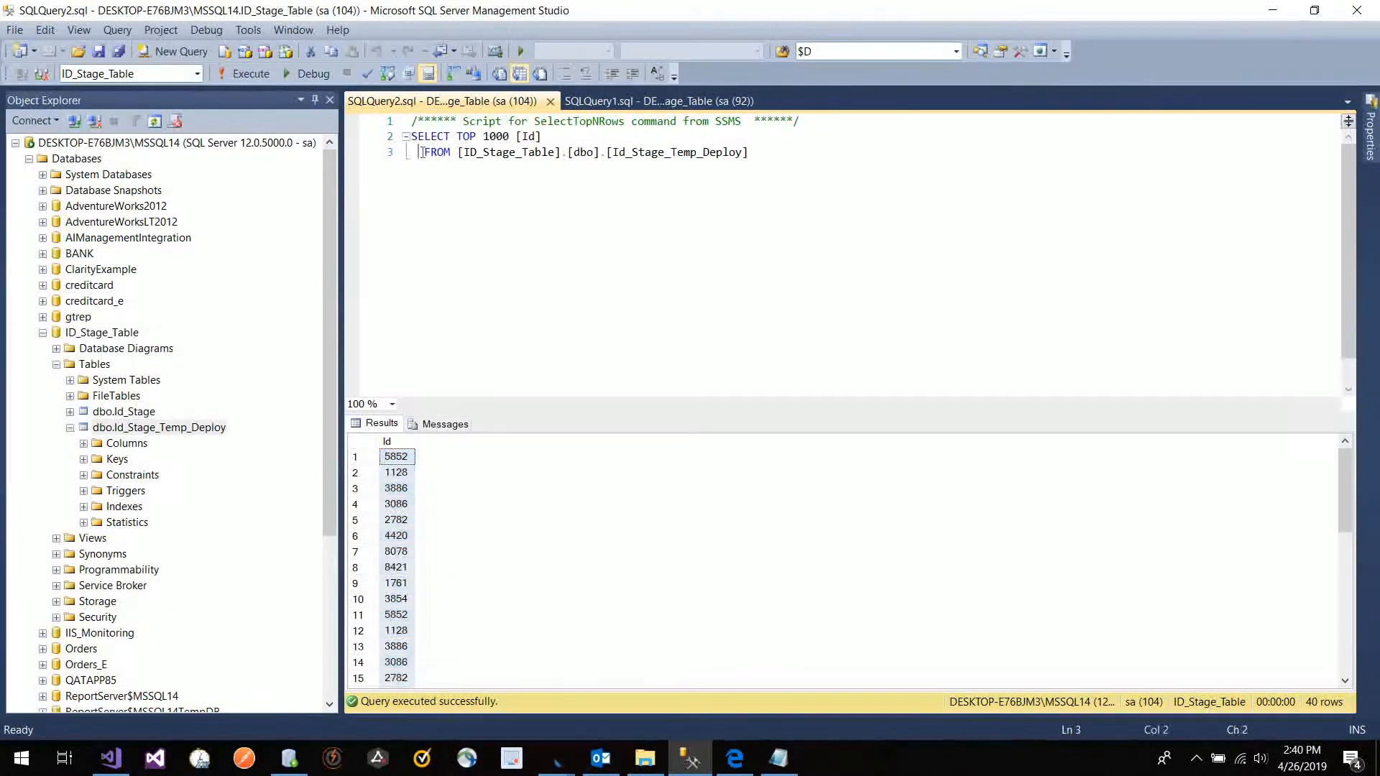
key(Return)
key(Up)
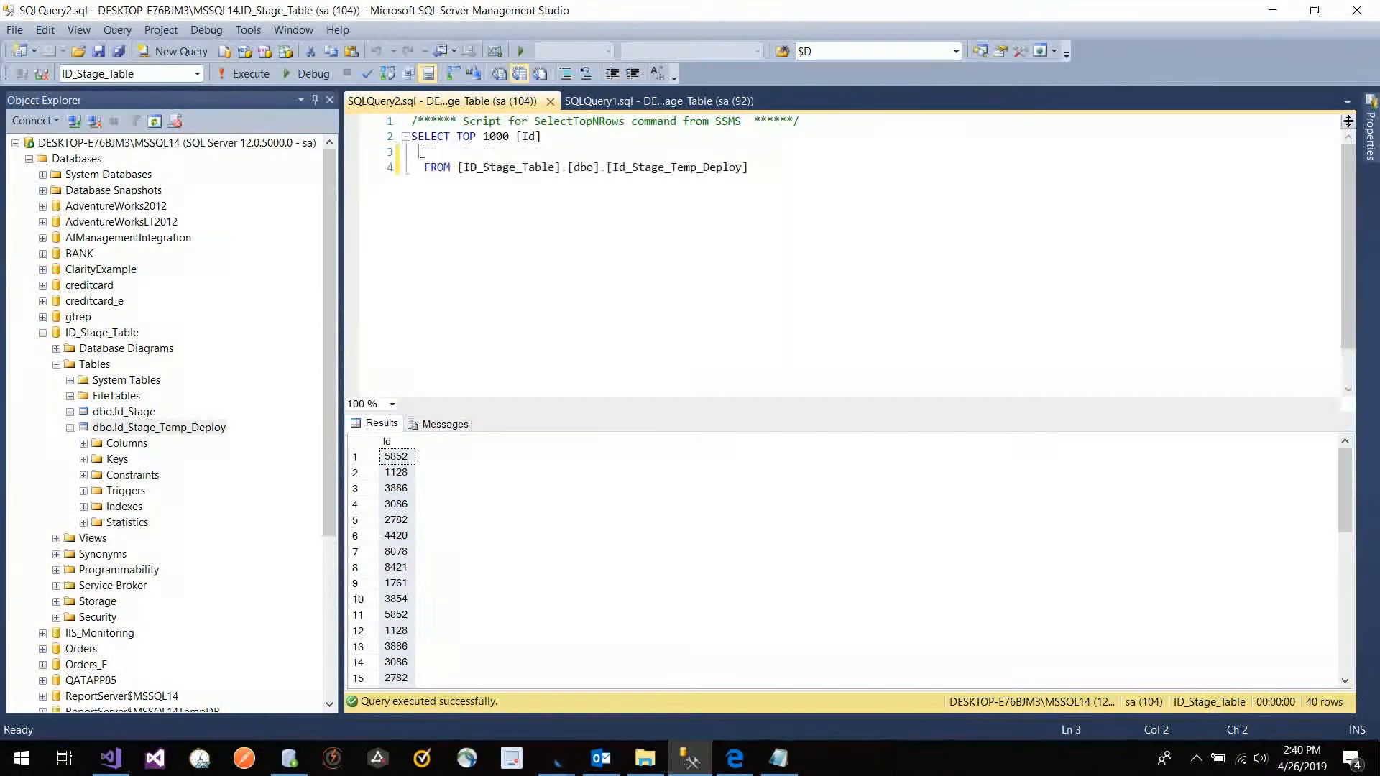
text(Delete)
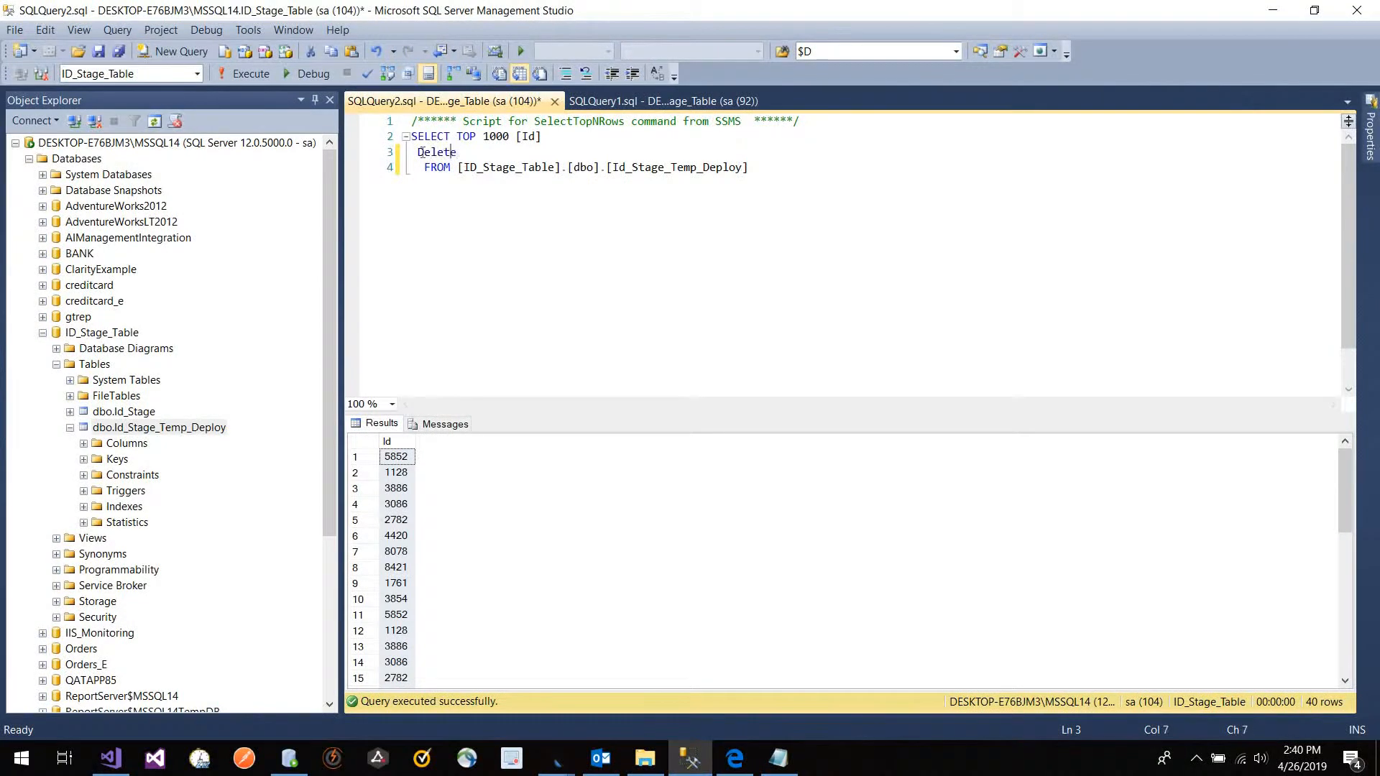
triple_click(422, 155)
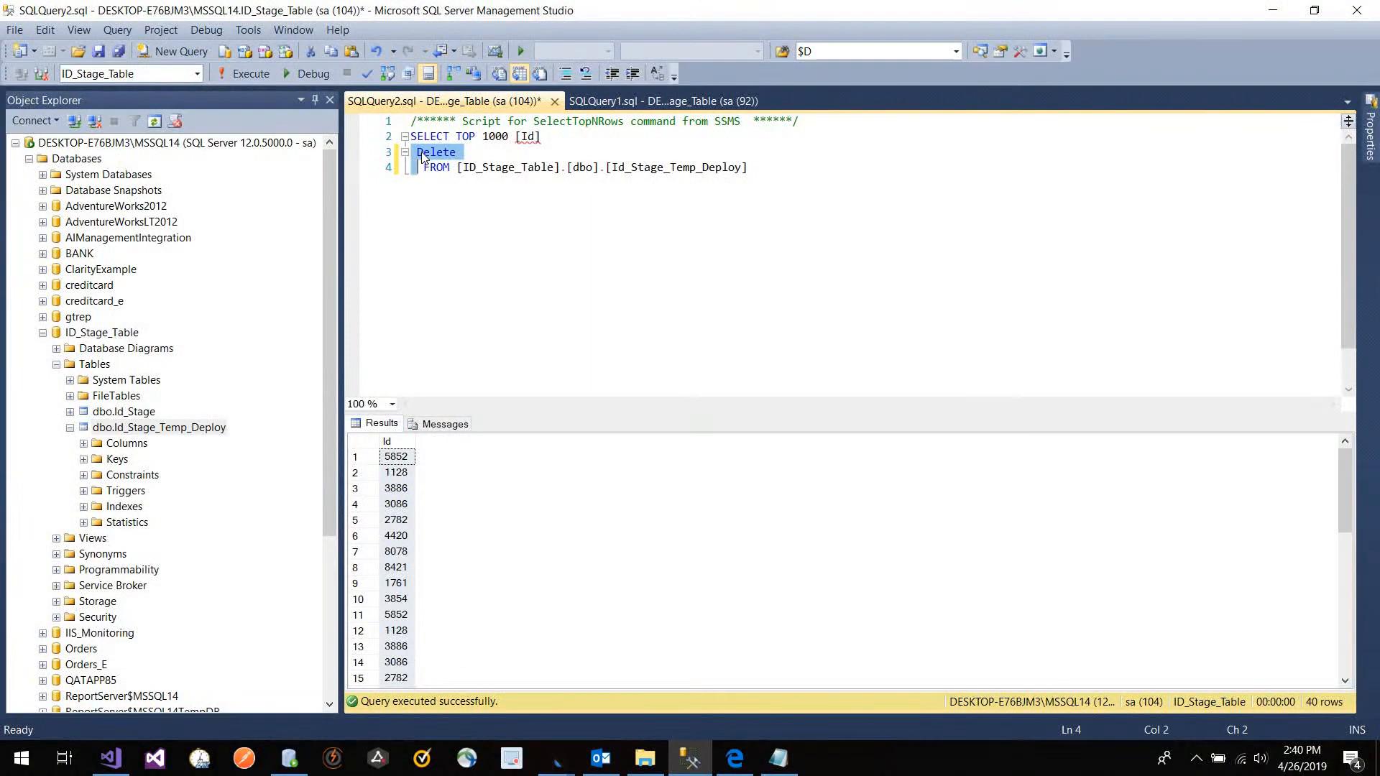
key(shift+Right)
key(shift+Right)
key(shift+Right)
key(shift+Right)
key(shift+Right)
key(shift+Right)
key(shift+Right)
key(shift+Right)
key(shift+Right)
key(shift+Right)
key(shift+Right)
key(shift+Right)
key(shift+Right)
key(shift+Right)
key(shift+Right)
key(shift+Right)
key(shift+Right)
key(shift+Right)
key(shift+Right)
key(shift+Right)
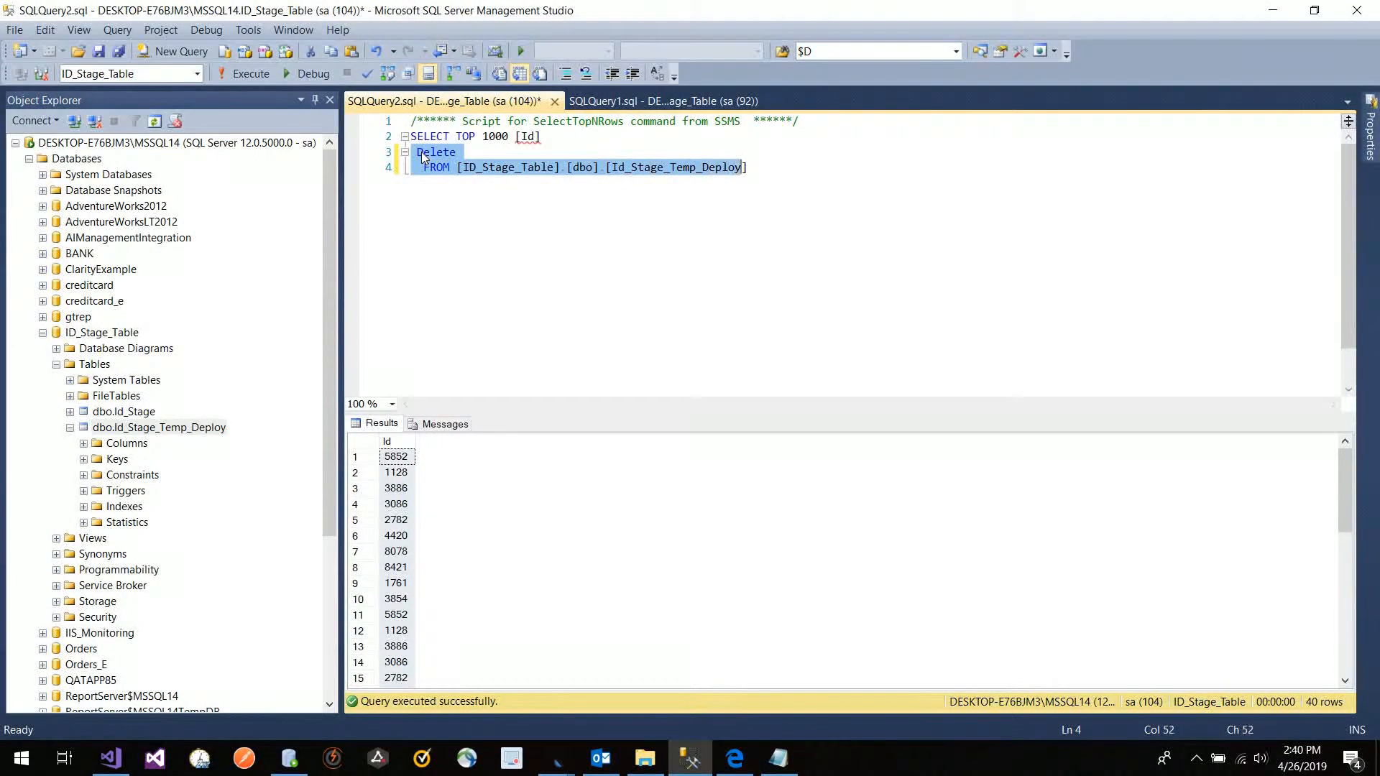
key(F5)
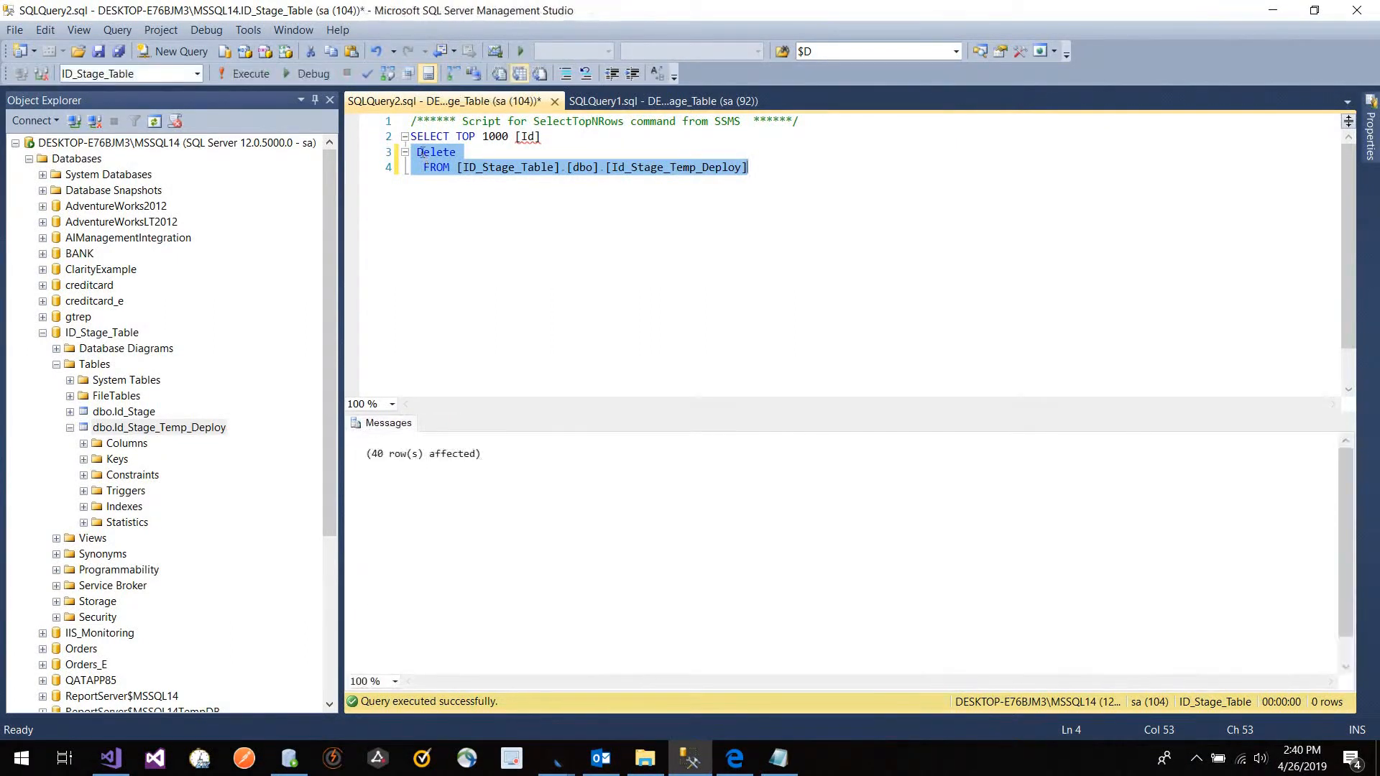
Step: Remove the Delete line from the query and rerun the SELECT TOP 1000 on Id_Stage_Temp_Deploy
key(Up)
key(Up)
key(shift+Up)
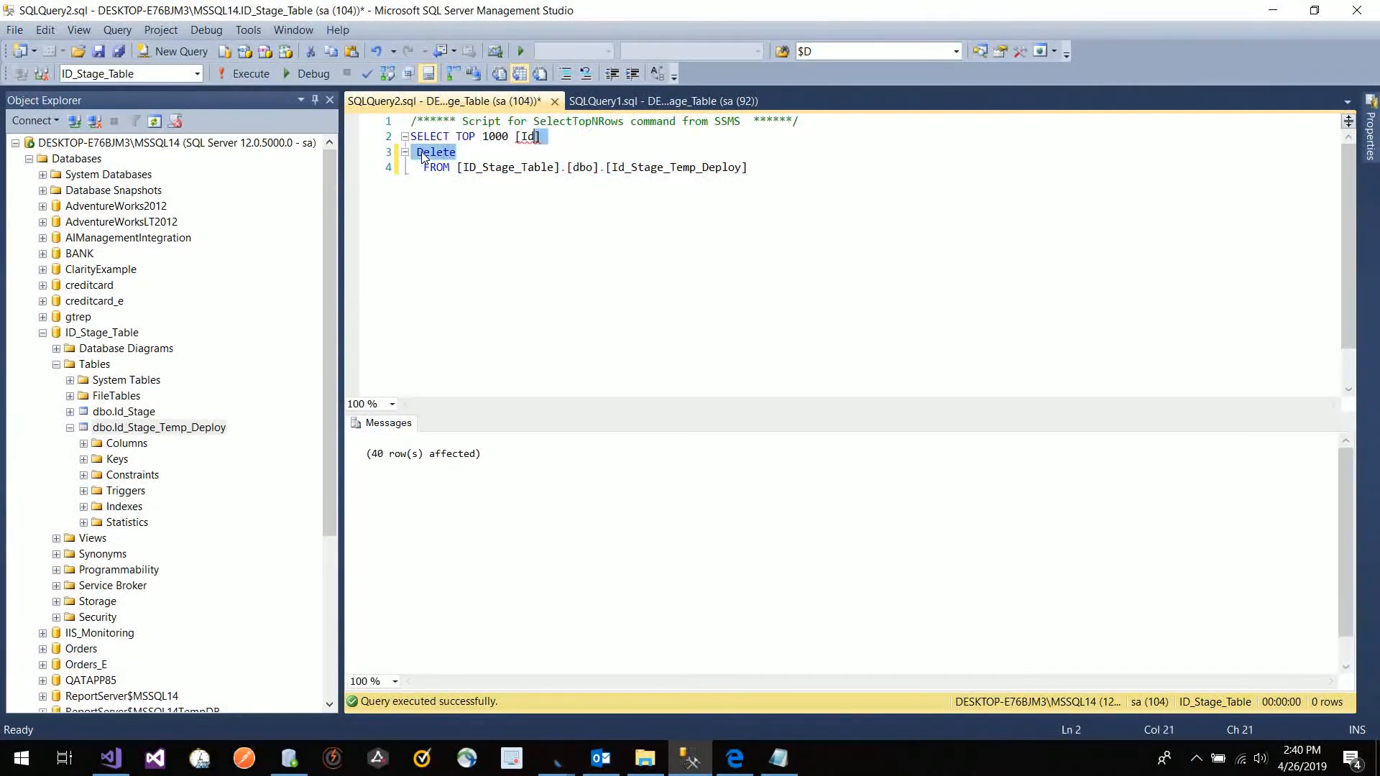
key(shift+Right)
key(Delete)
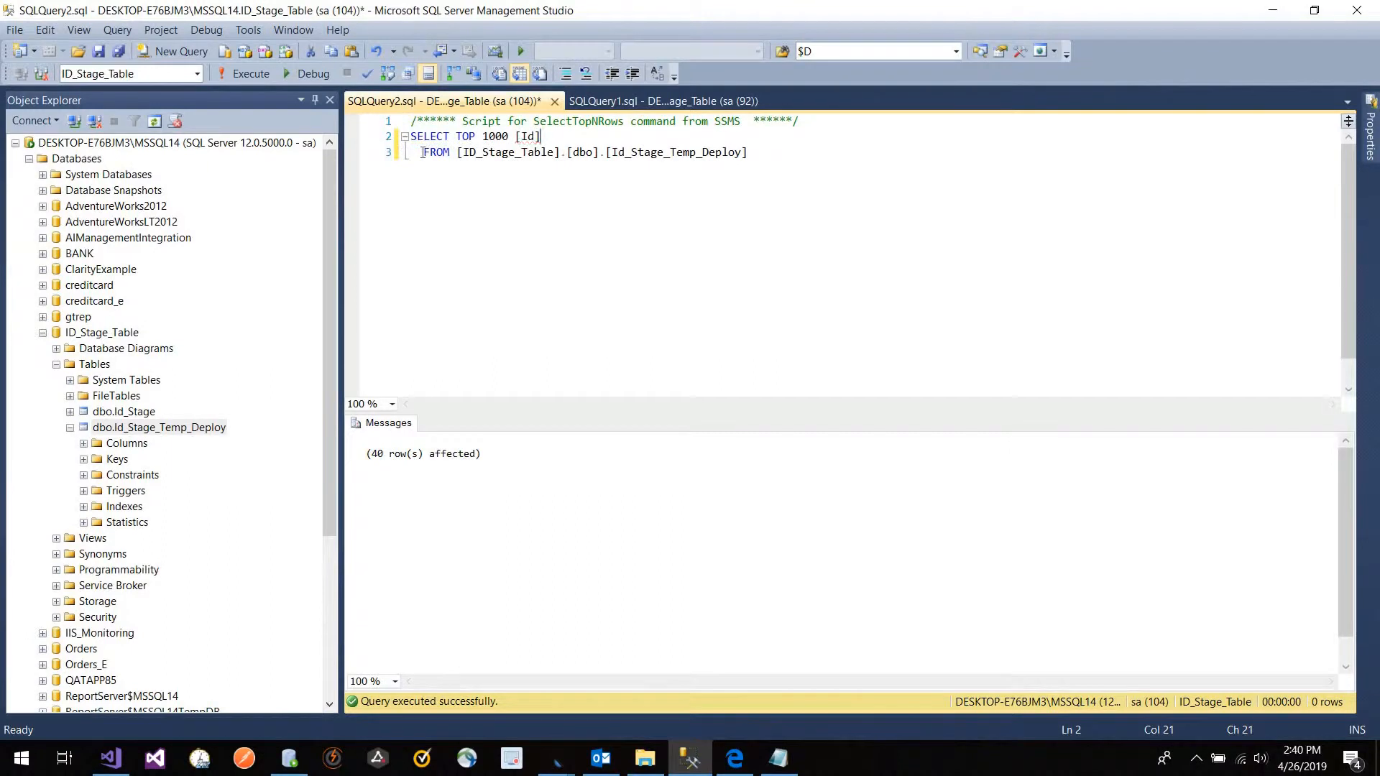
key(F5)
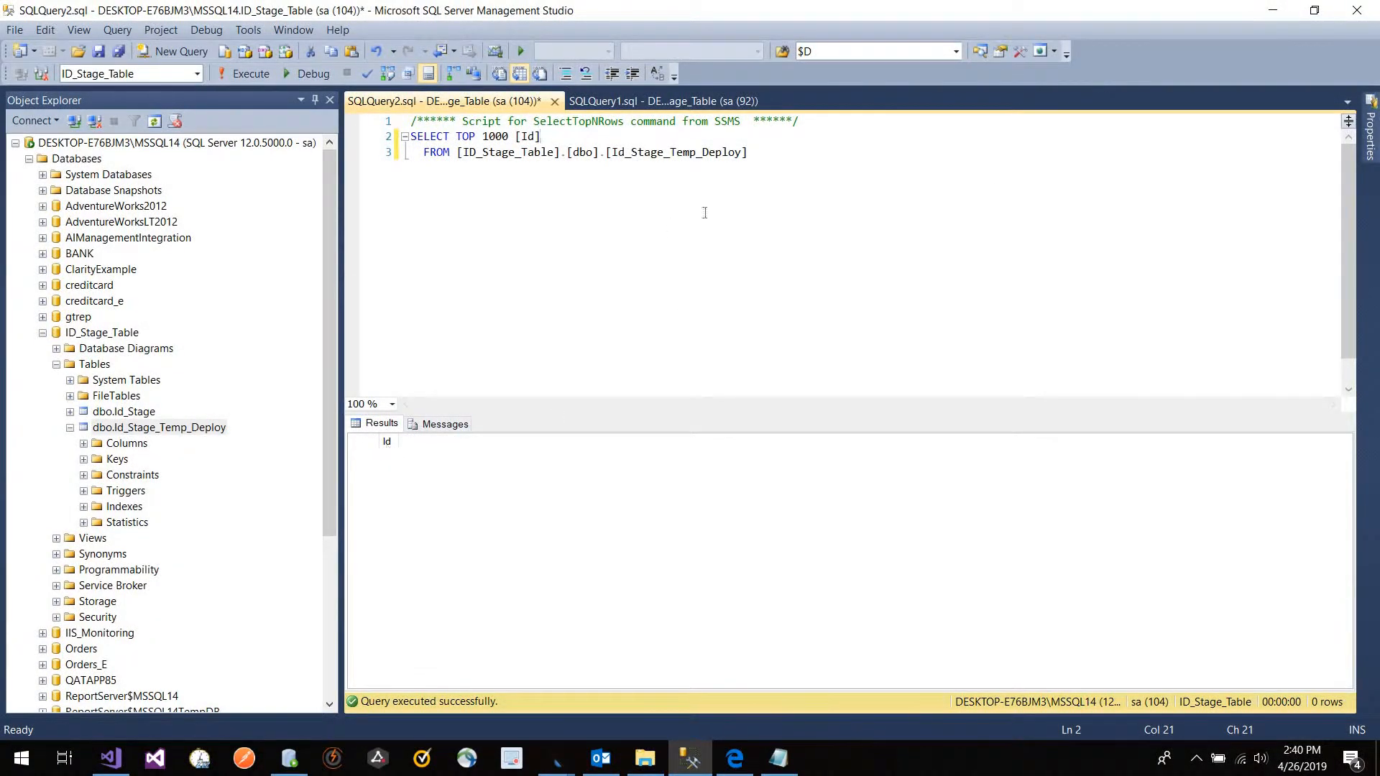
Step: Return to the Test Data Manager Portal and open the publish settings of the ID_Stage_Table_DP generator
click(1274, 16)
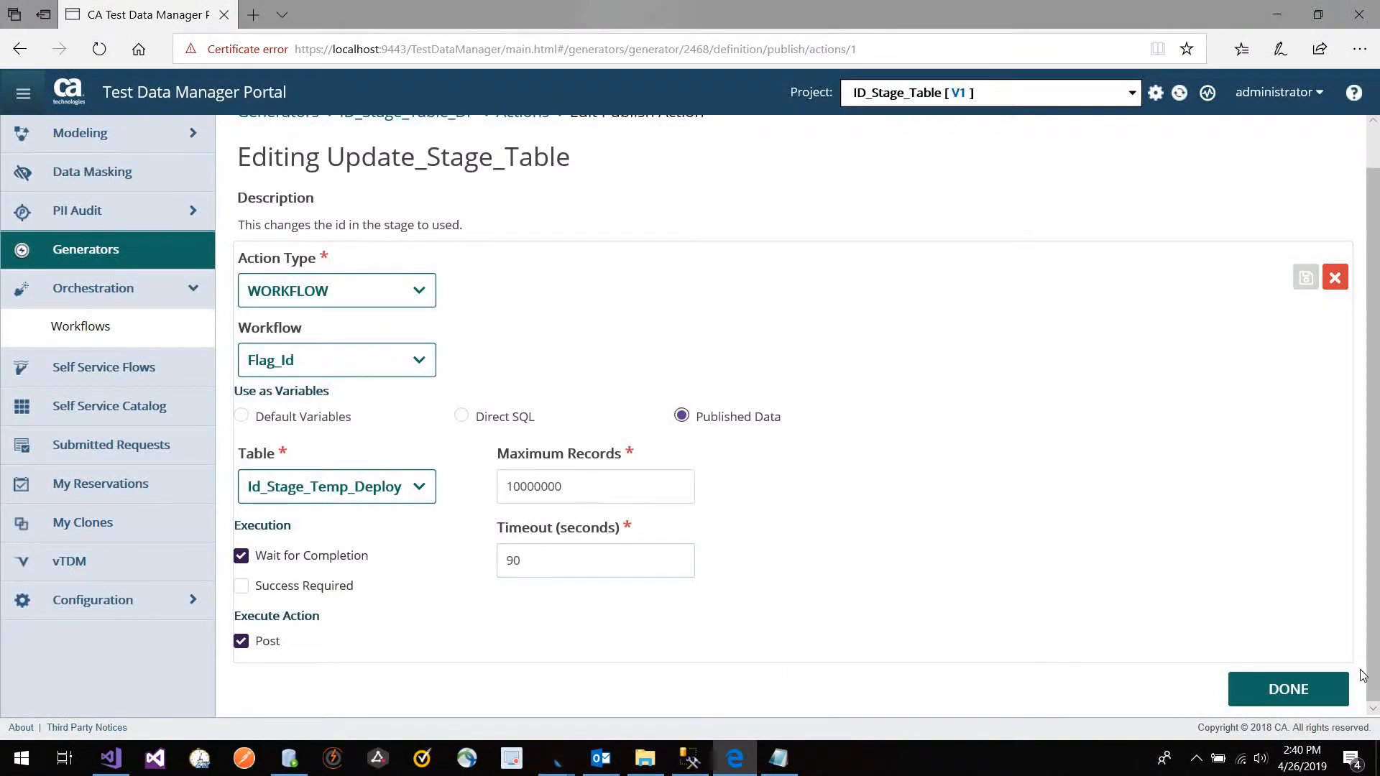
click(1311, 686)
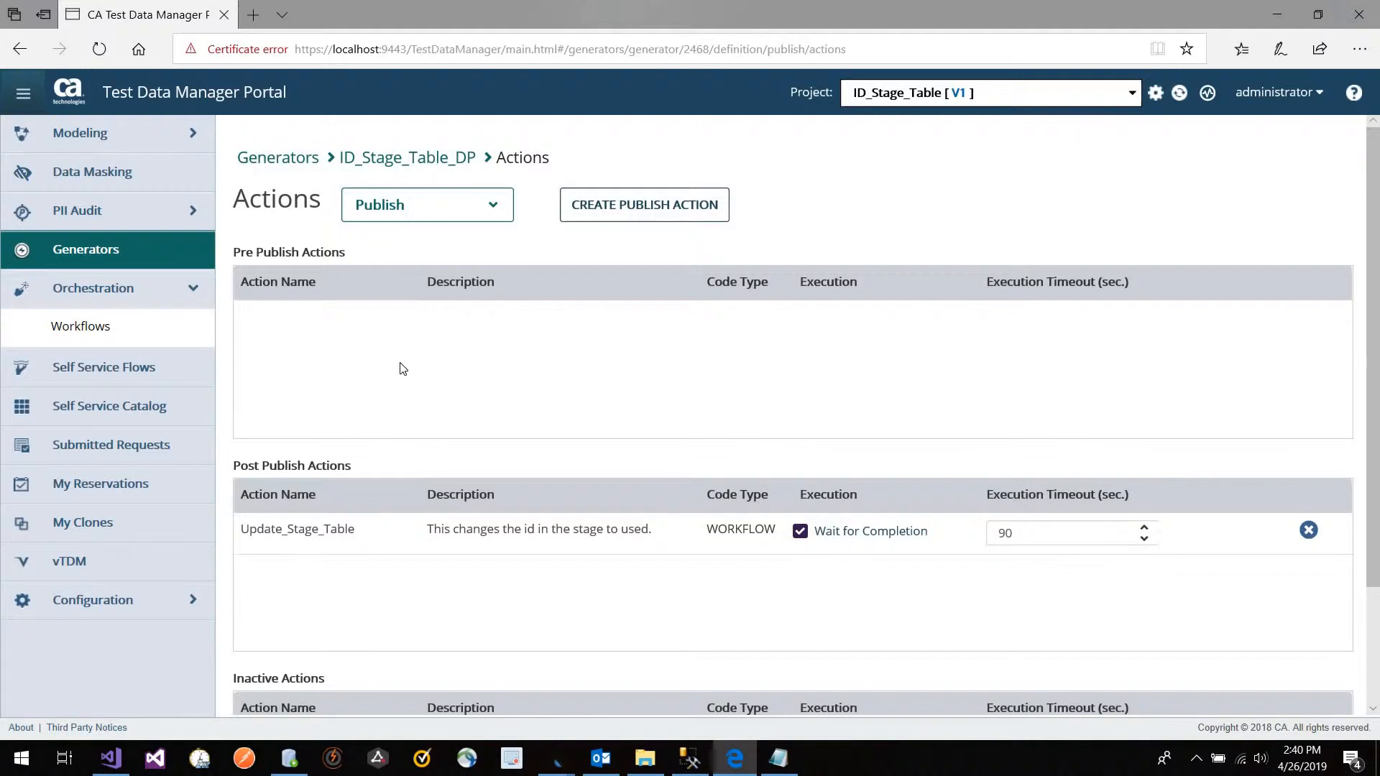
click(276, 165)
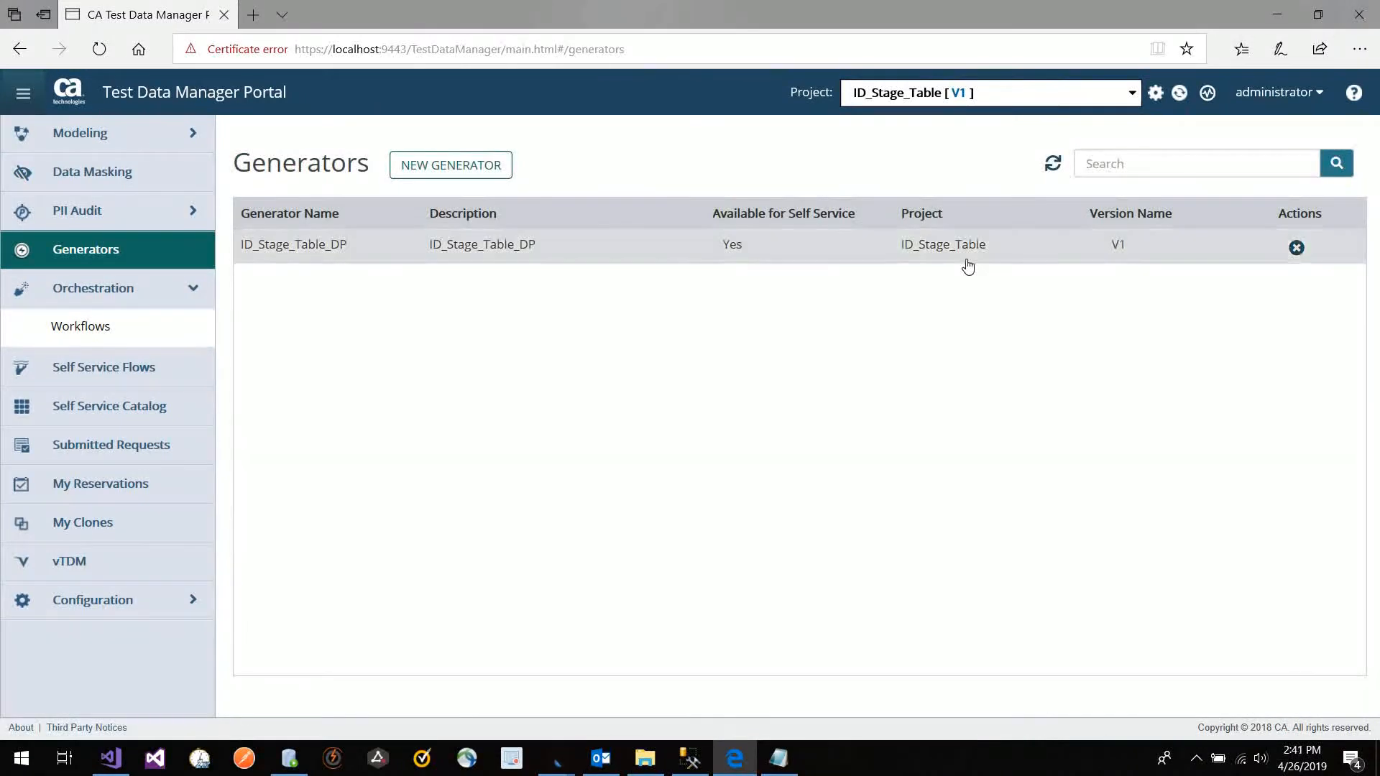
click(968, 264)
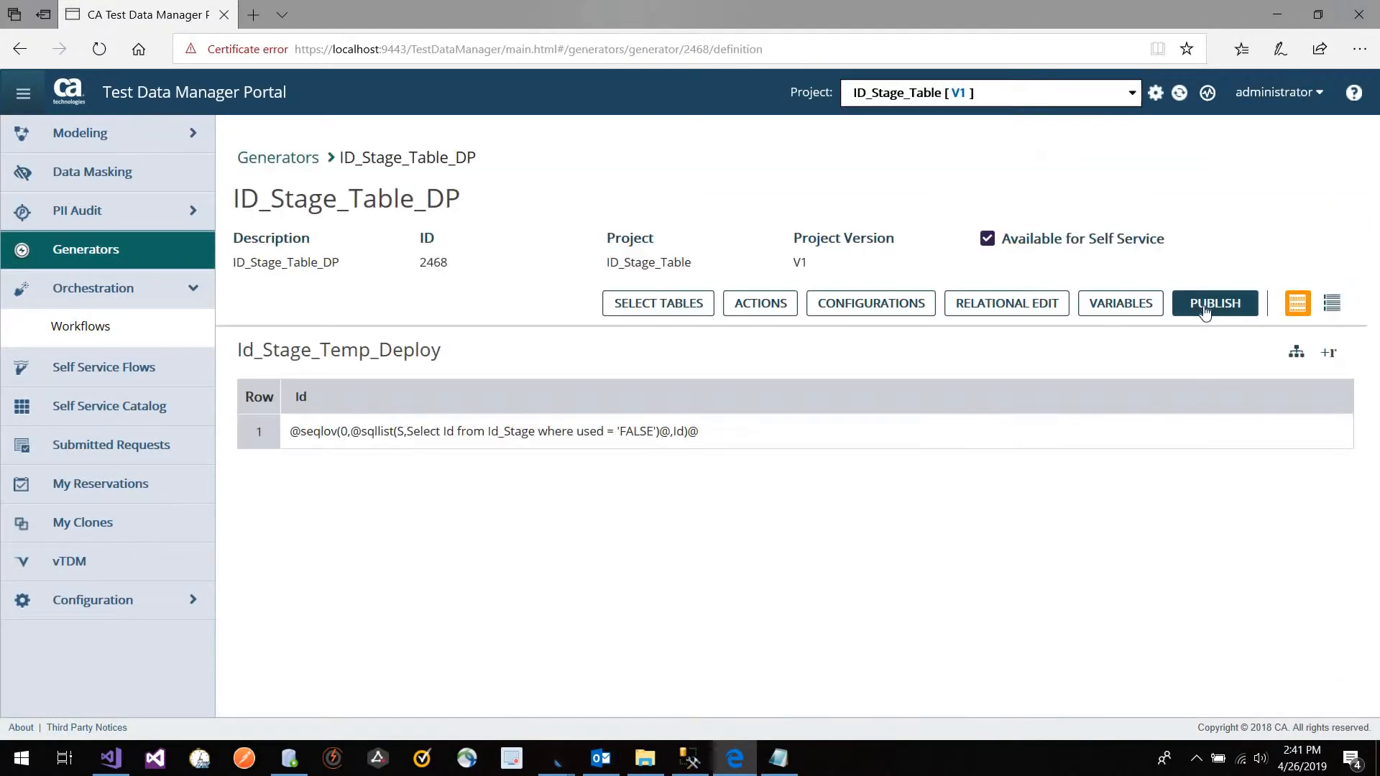
click(1215, 303)
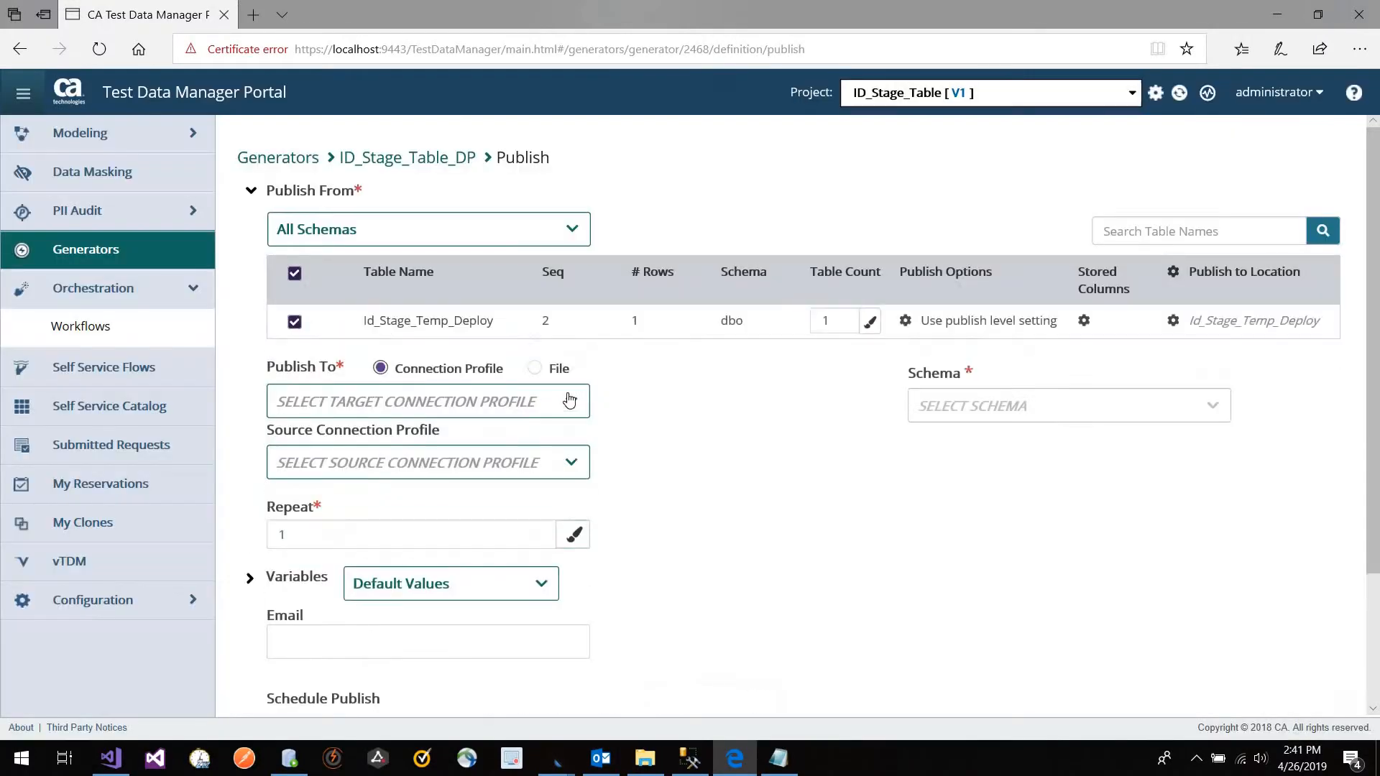
Step: Choose ID_Stage_Table as both the target connection profile and the source connection profile
click(518, 401)
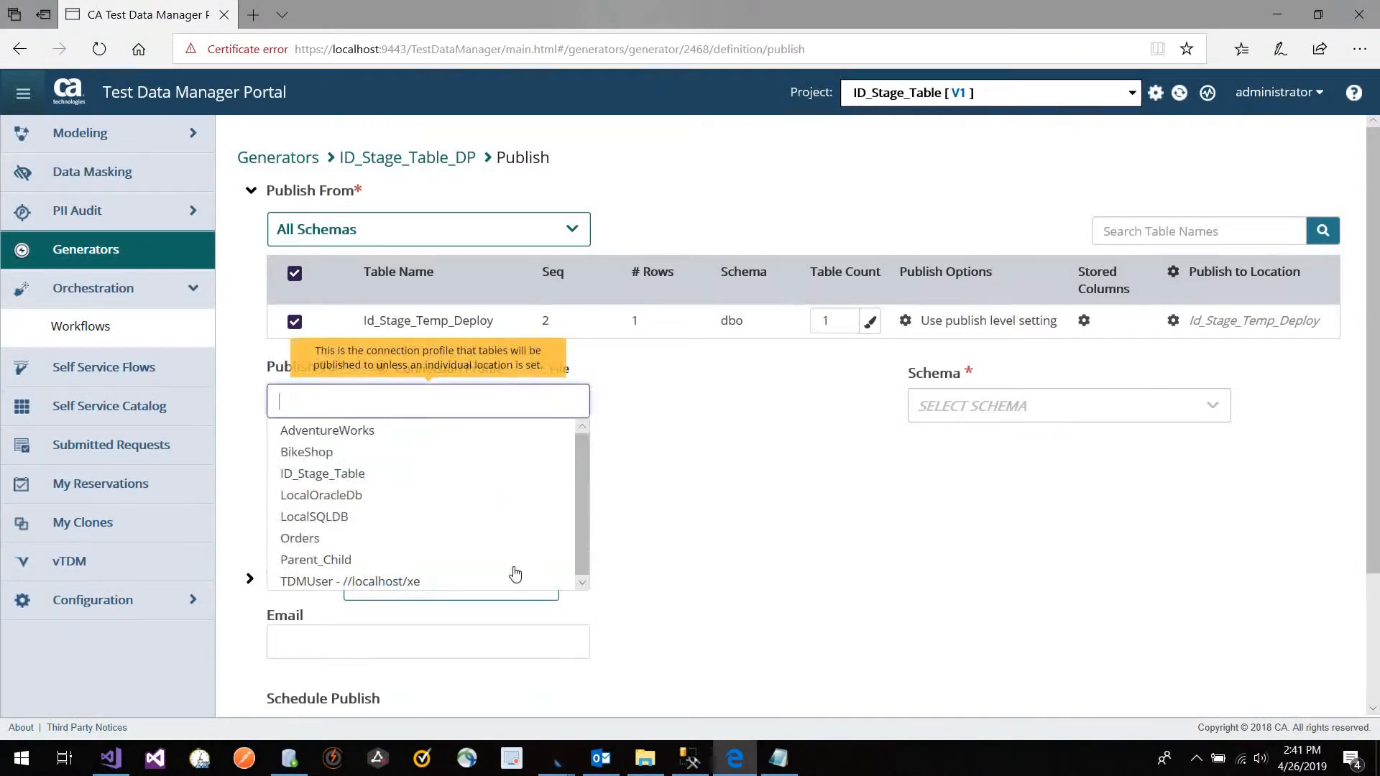
click(544, 474)
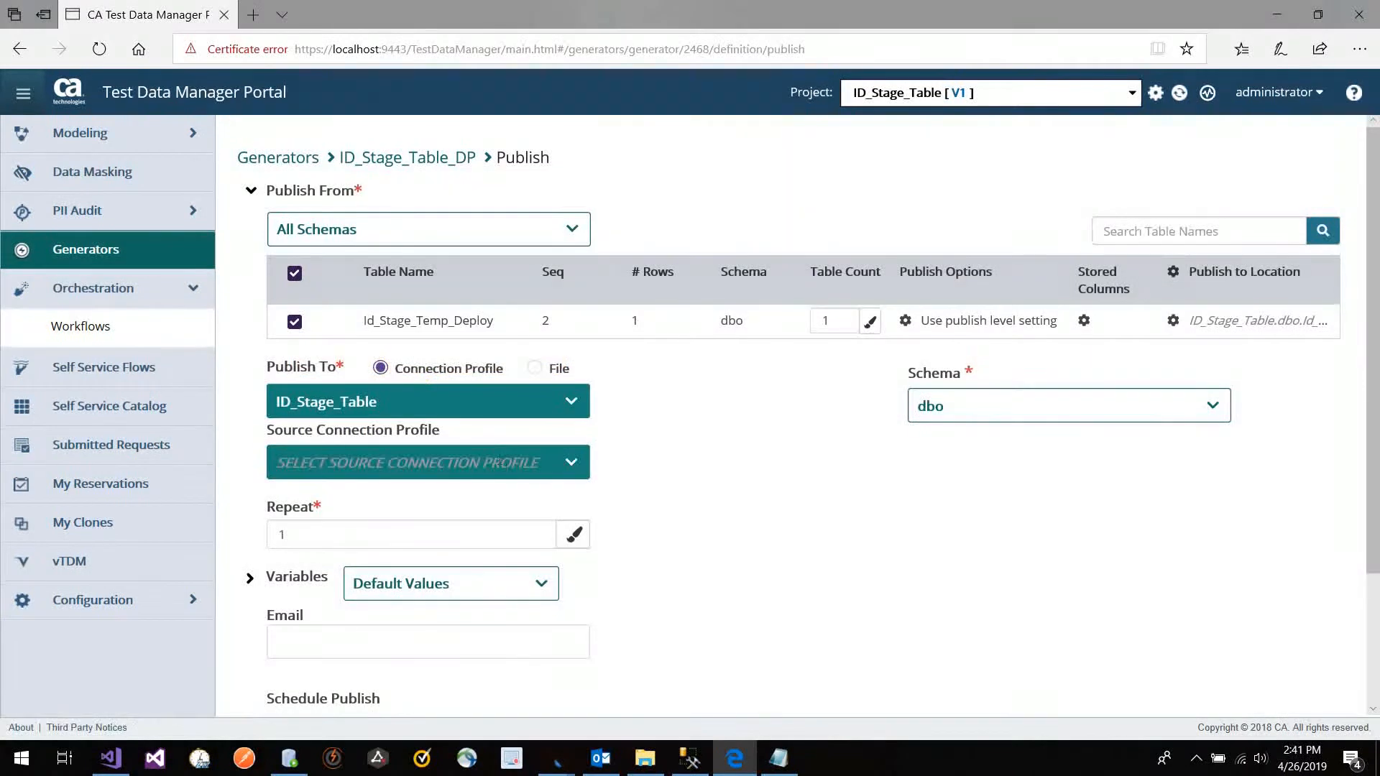
click(499, 462)
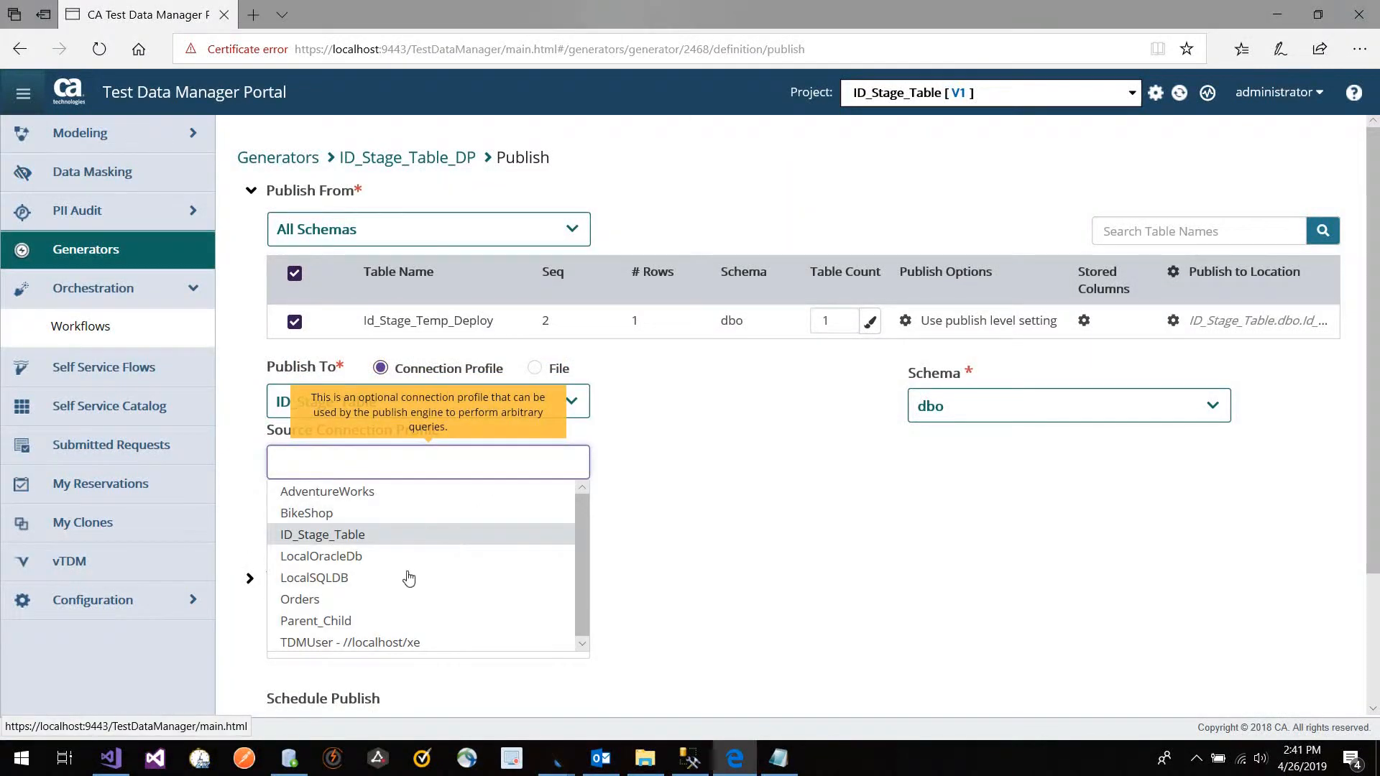
click(409, 535)
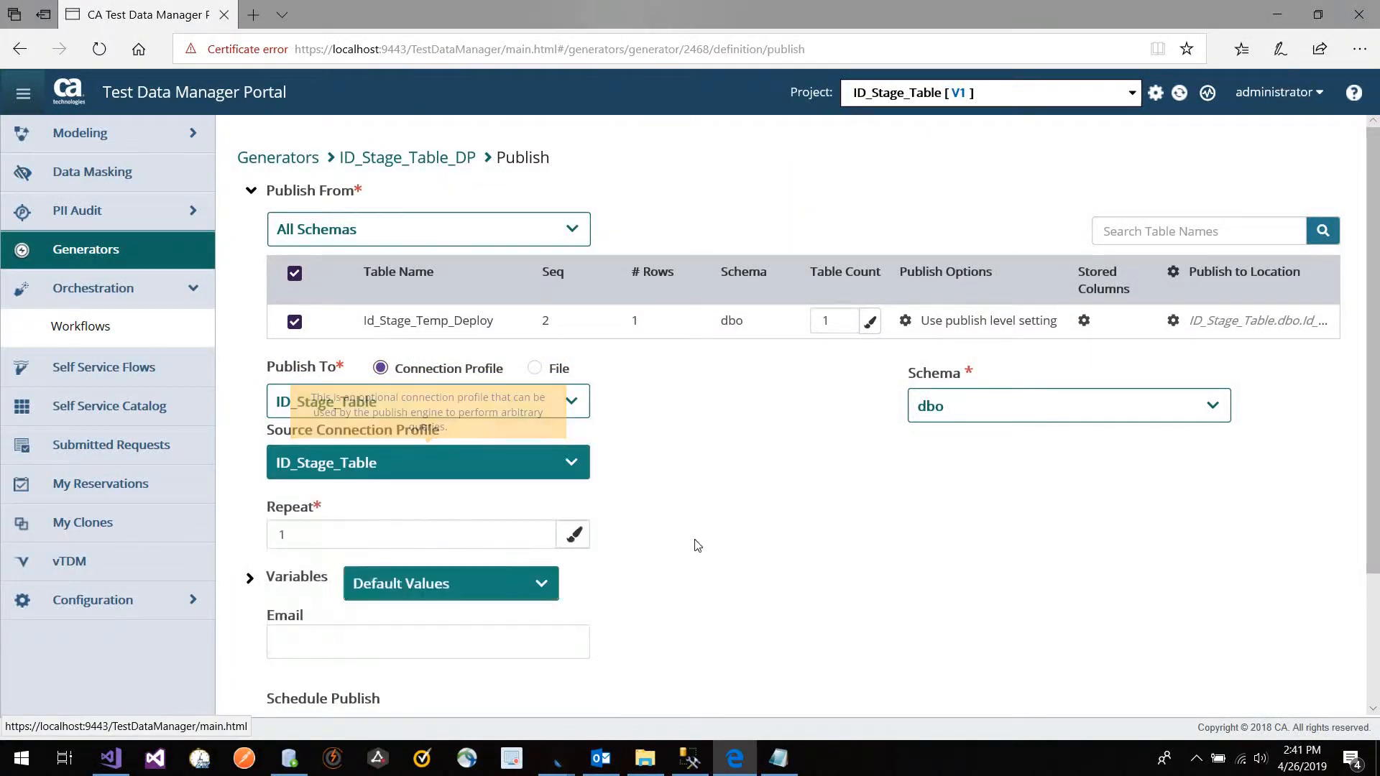
Step: Set the publish Repeat value to 10
click(459, 544)
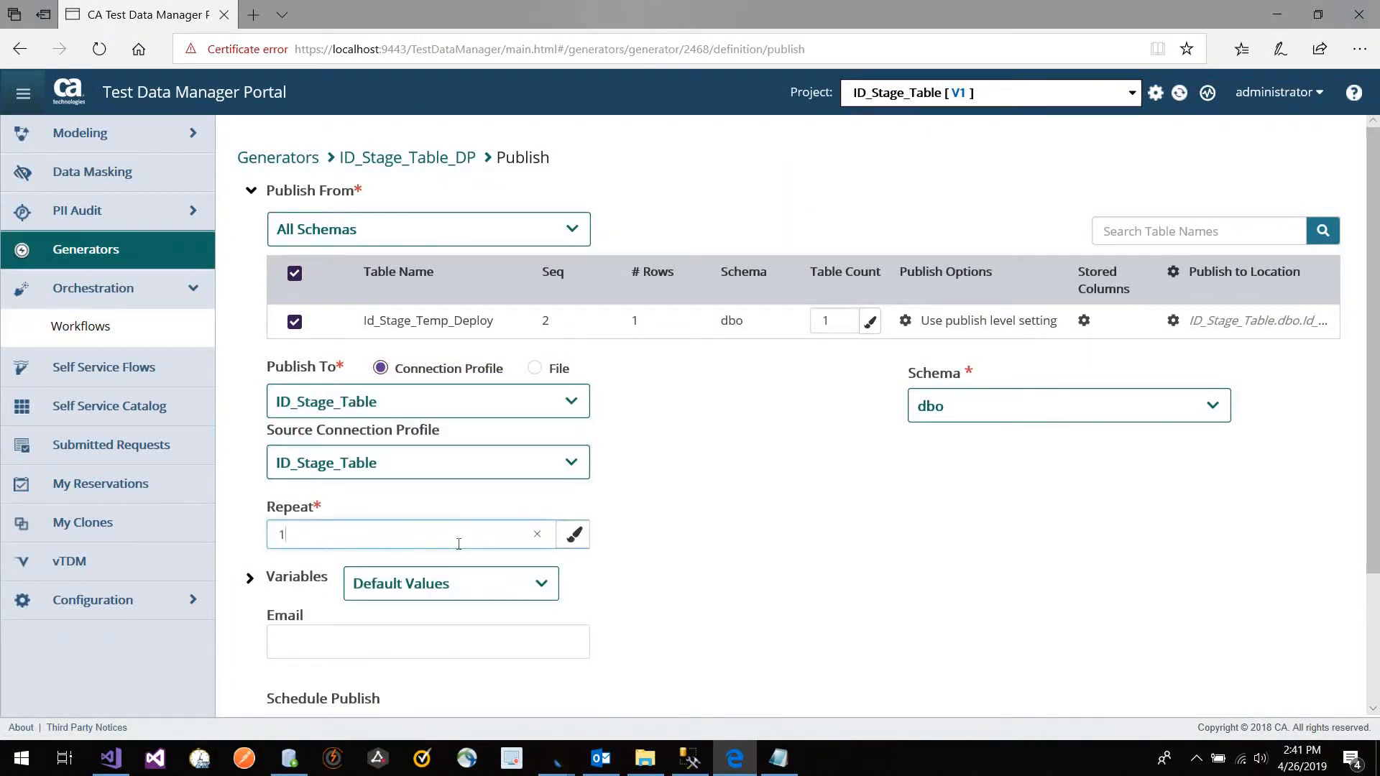
text(25)
click(780, 495)
scroll(747, 510, down, 3)
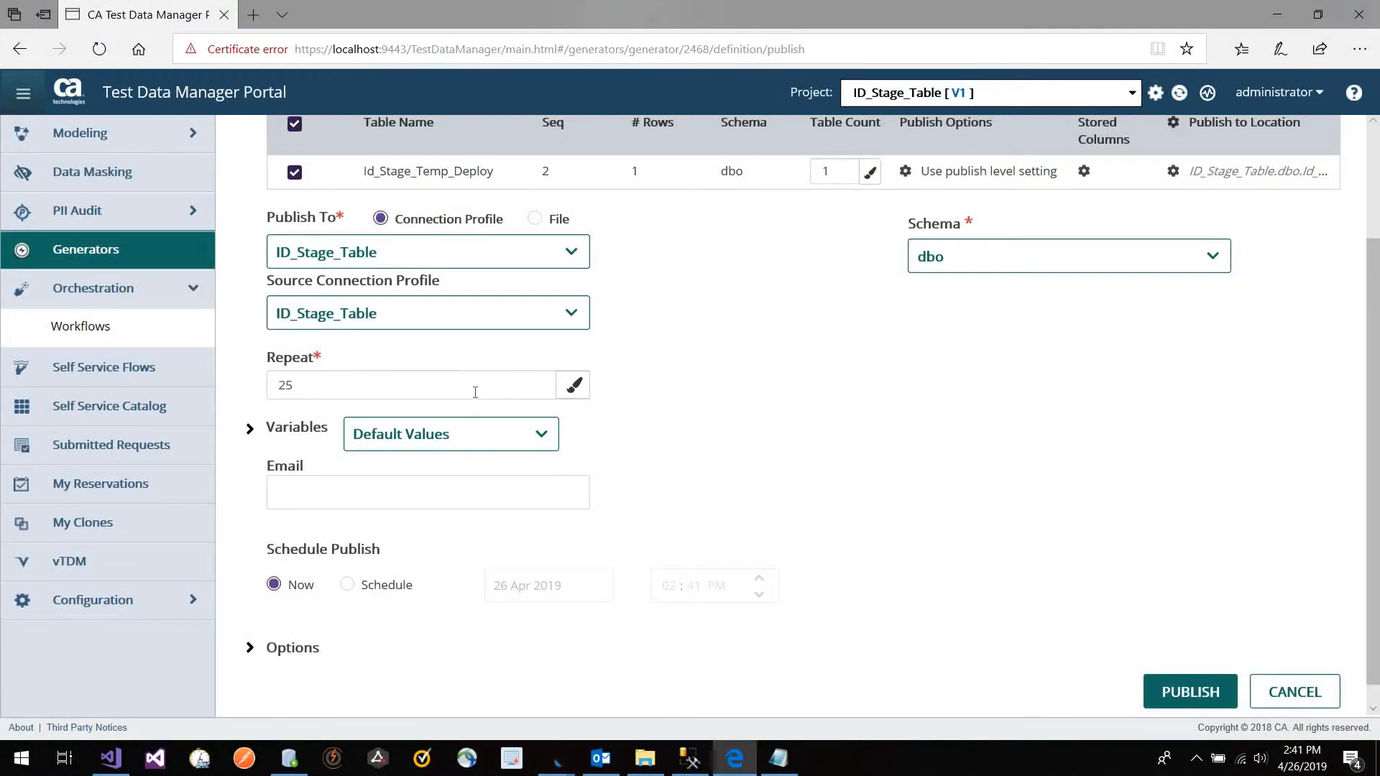
key(BackSpace)
key(BackSpace)
text(10)
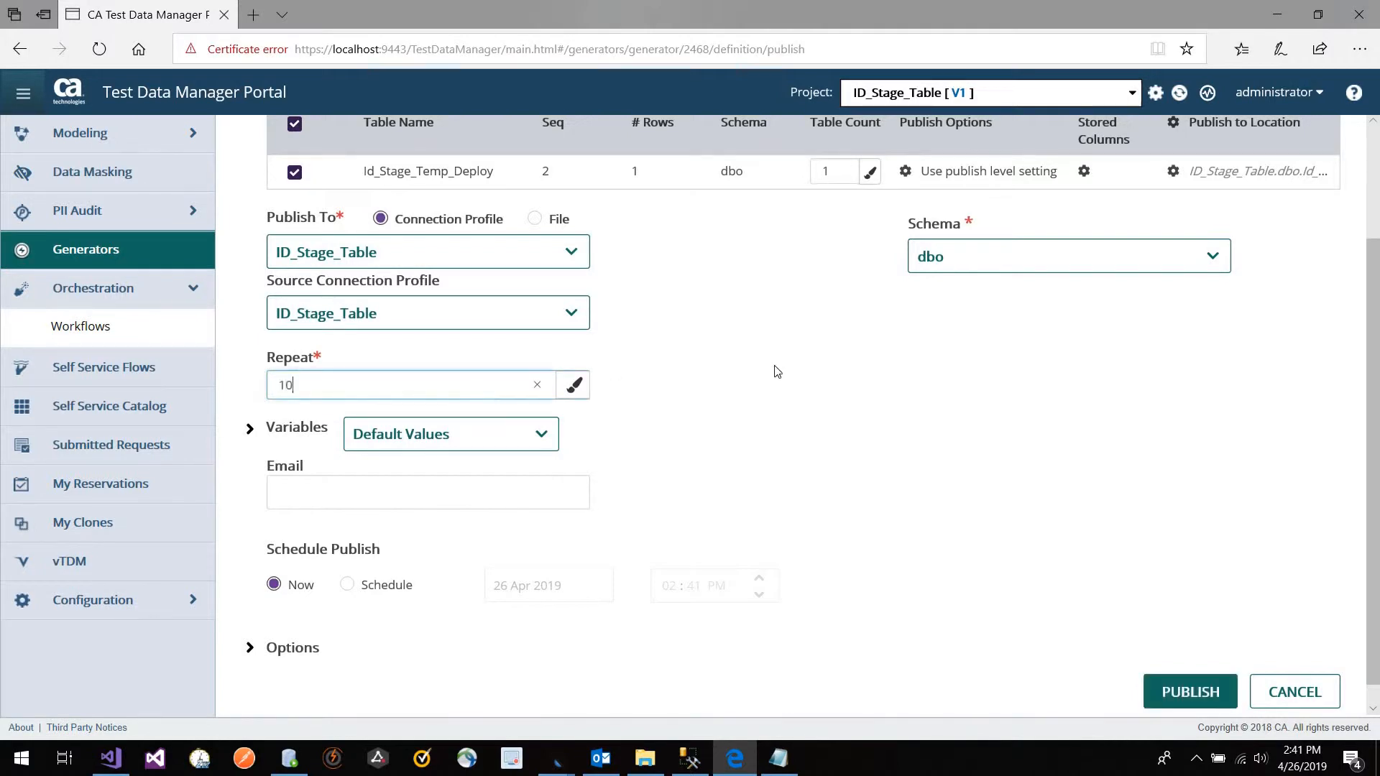
click(777, 371)
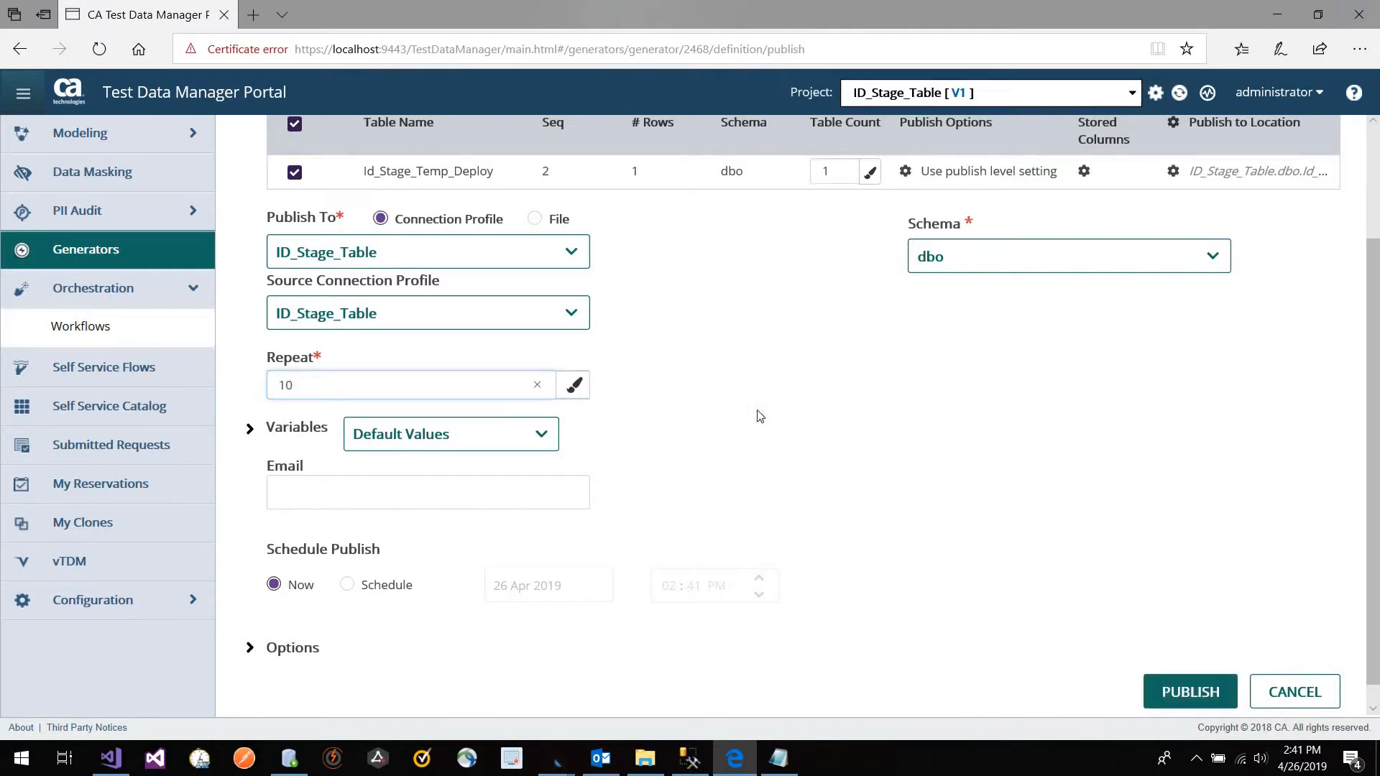
Step: Expand the publish options and set On Duplicate in Data Target to Continue and On Generated Duplicate to Ignore
click(257, 649)
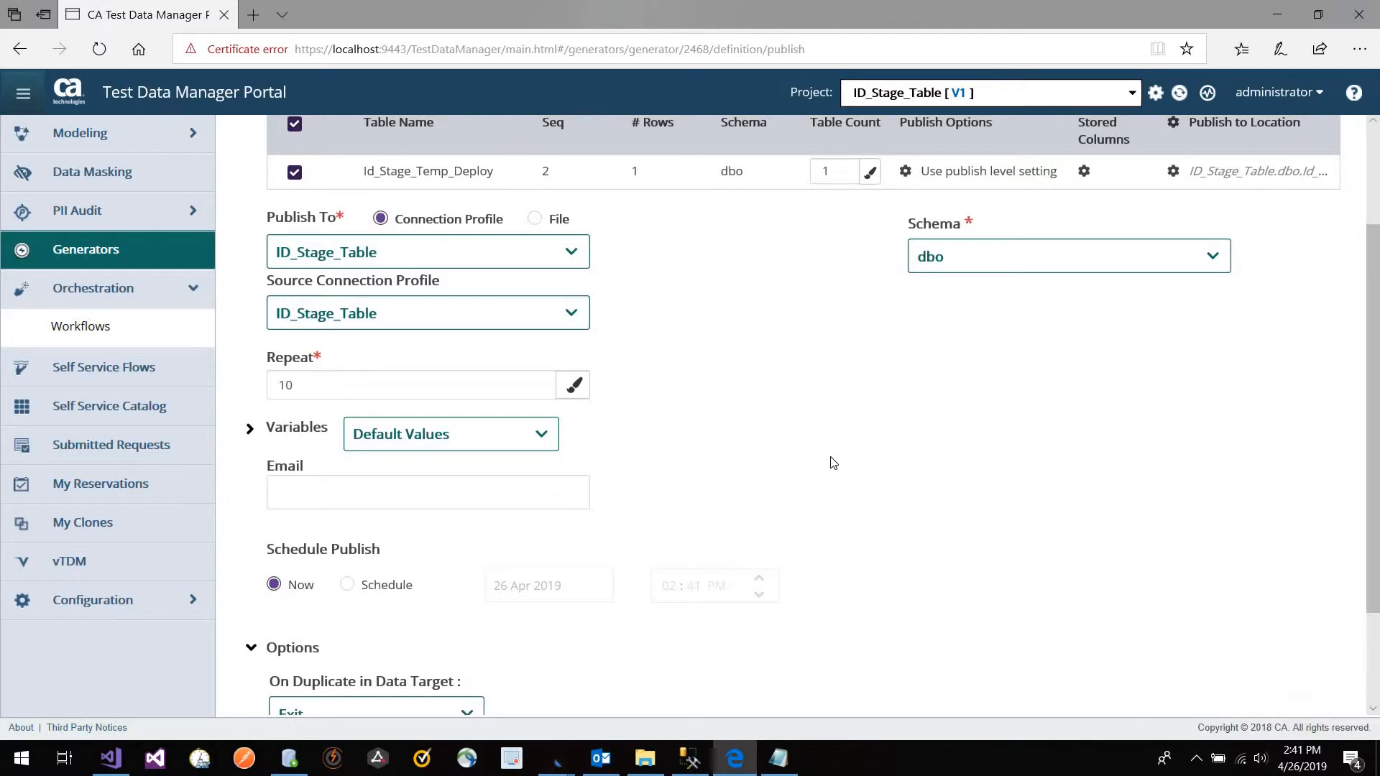
scroll(834, 462, down, 2)
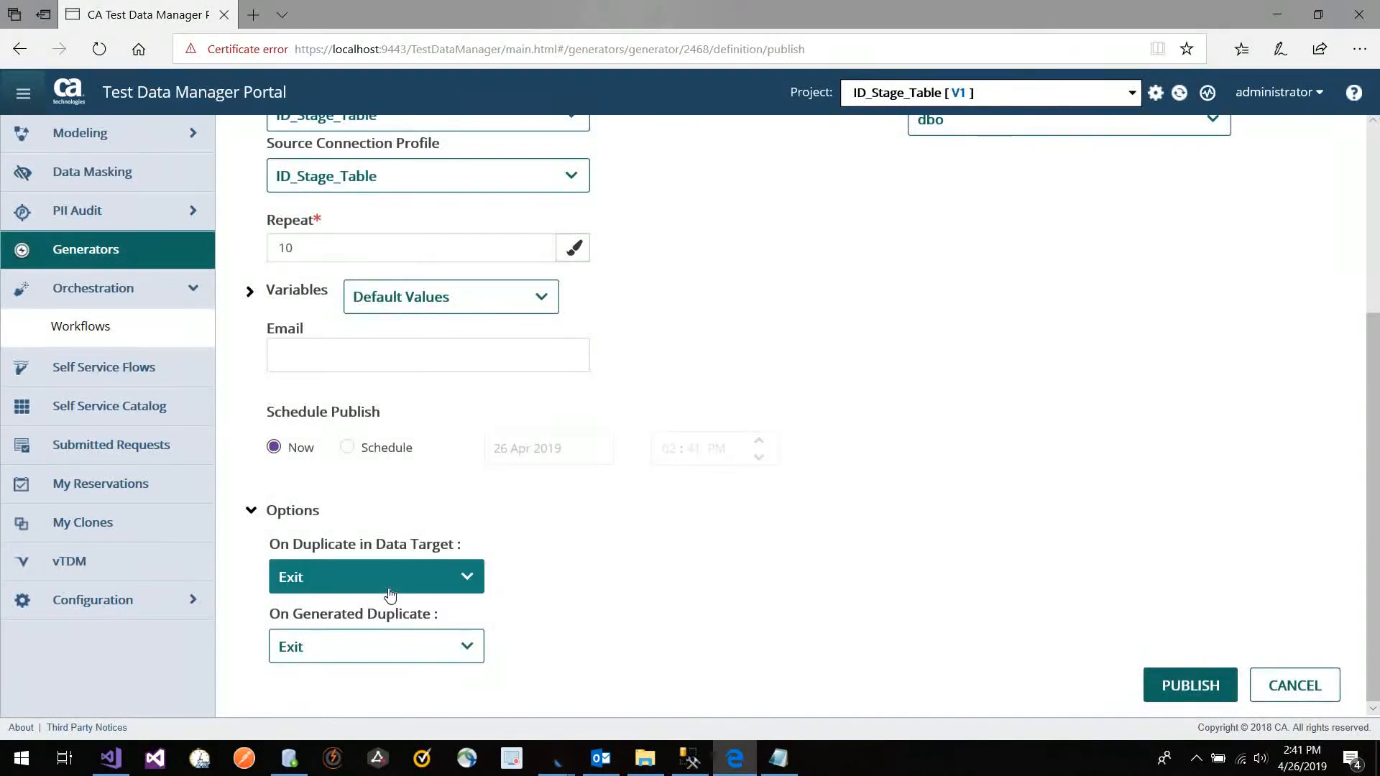
click(389, 595)
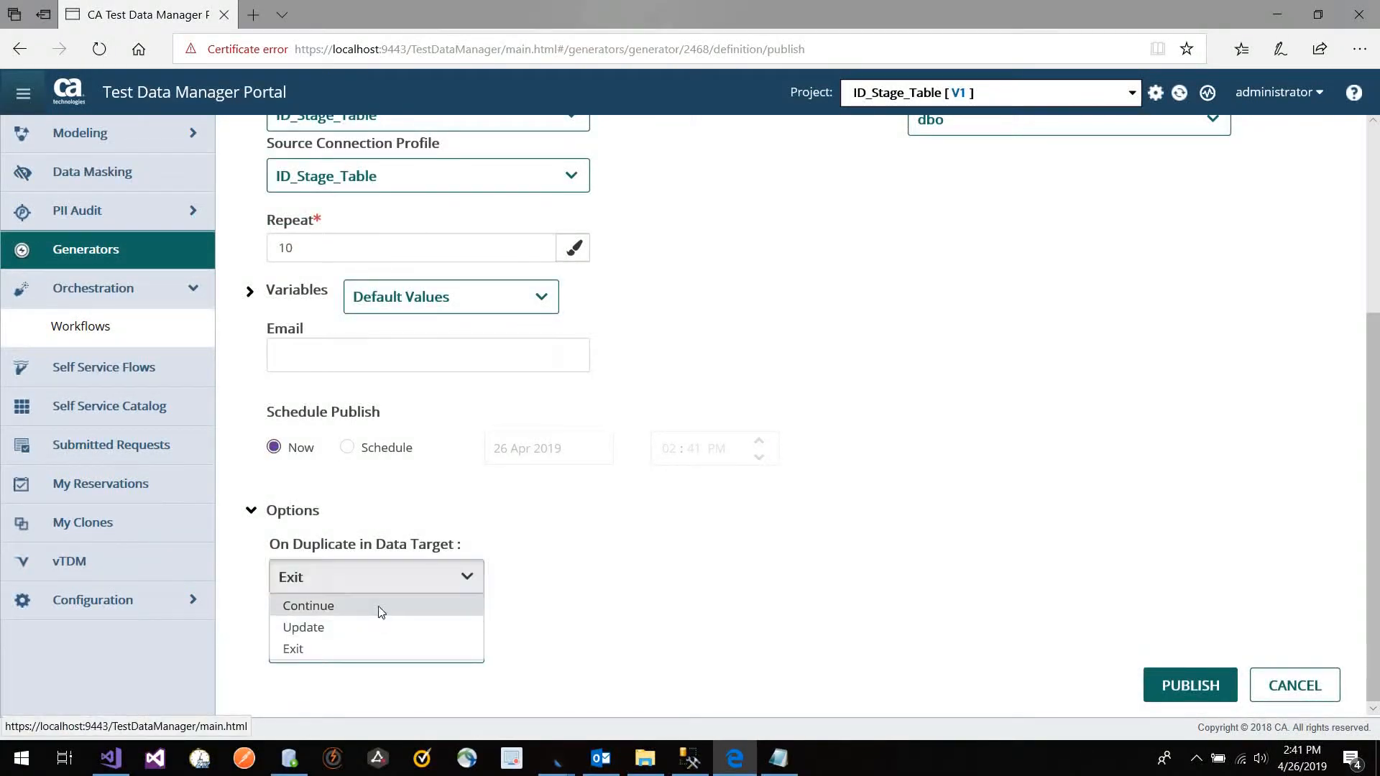
click(378, 606)
click(393, 649)
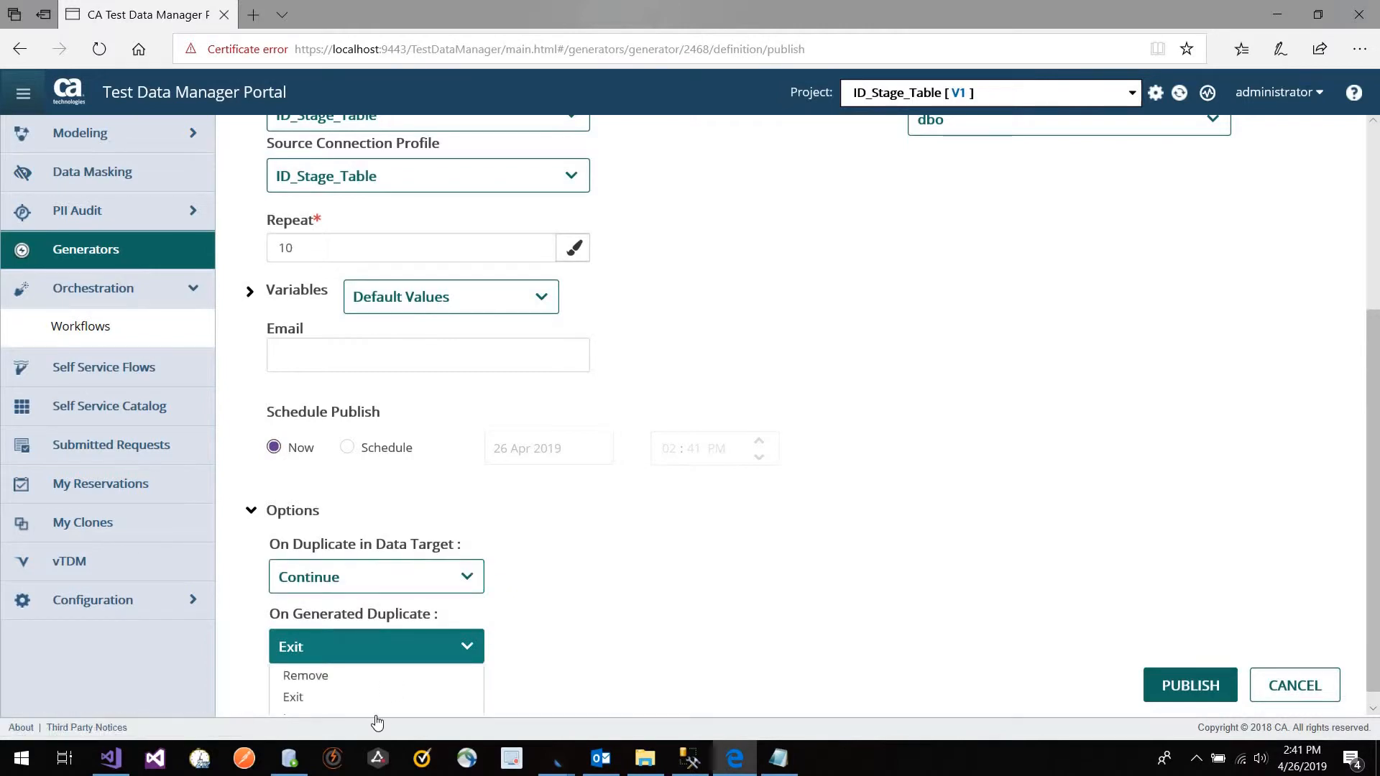
click(377, 716)
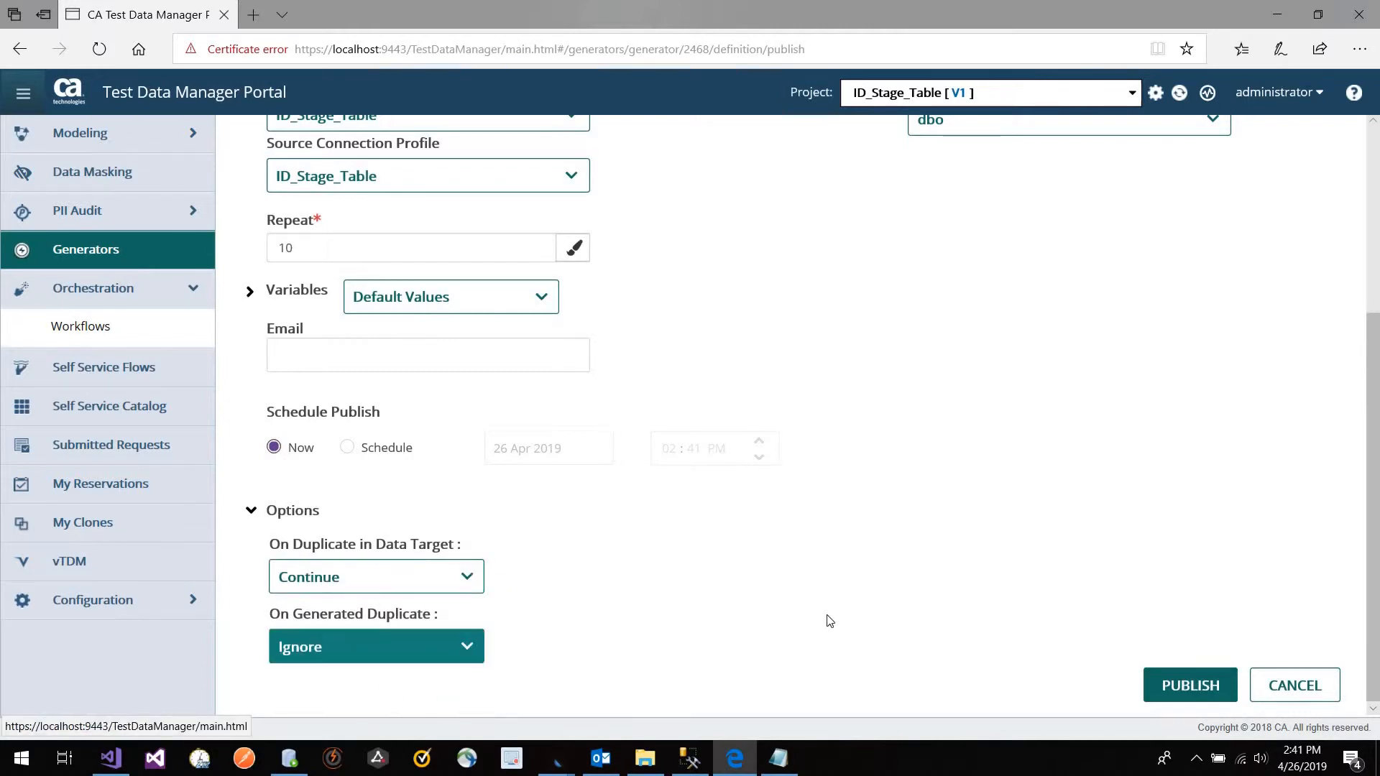
Step: Set both duplicate-handling options to Exit and publish the generator's data immediately
click(431, 589)
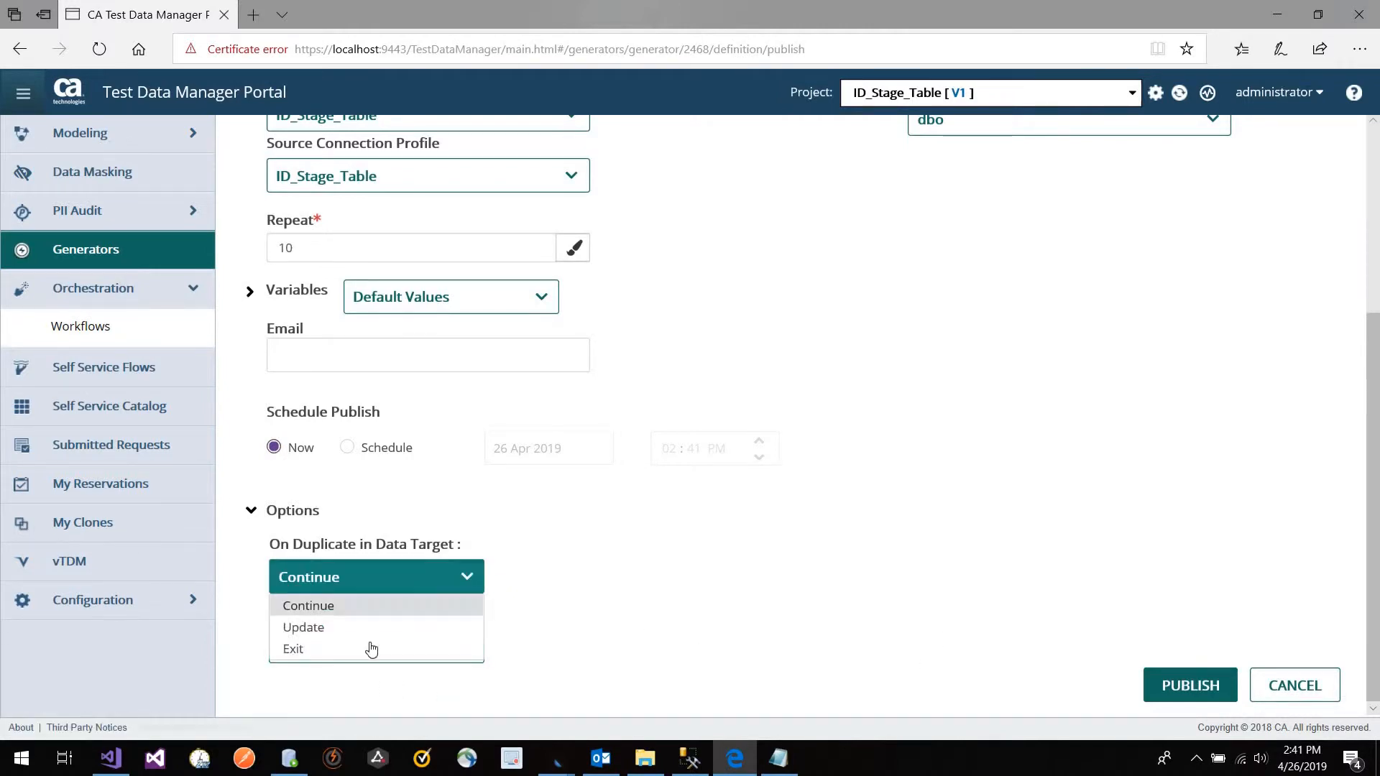
click(371, 649)
click(384, 655)
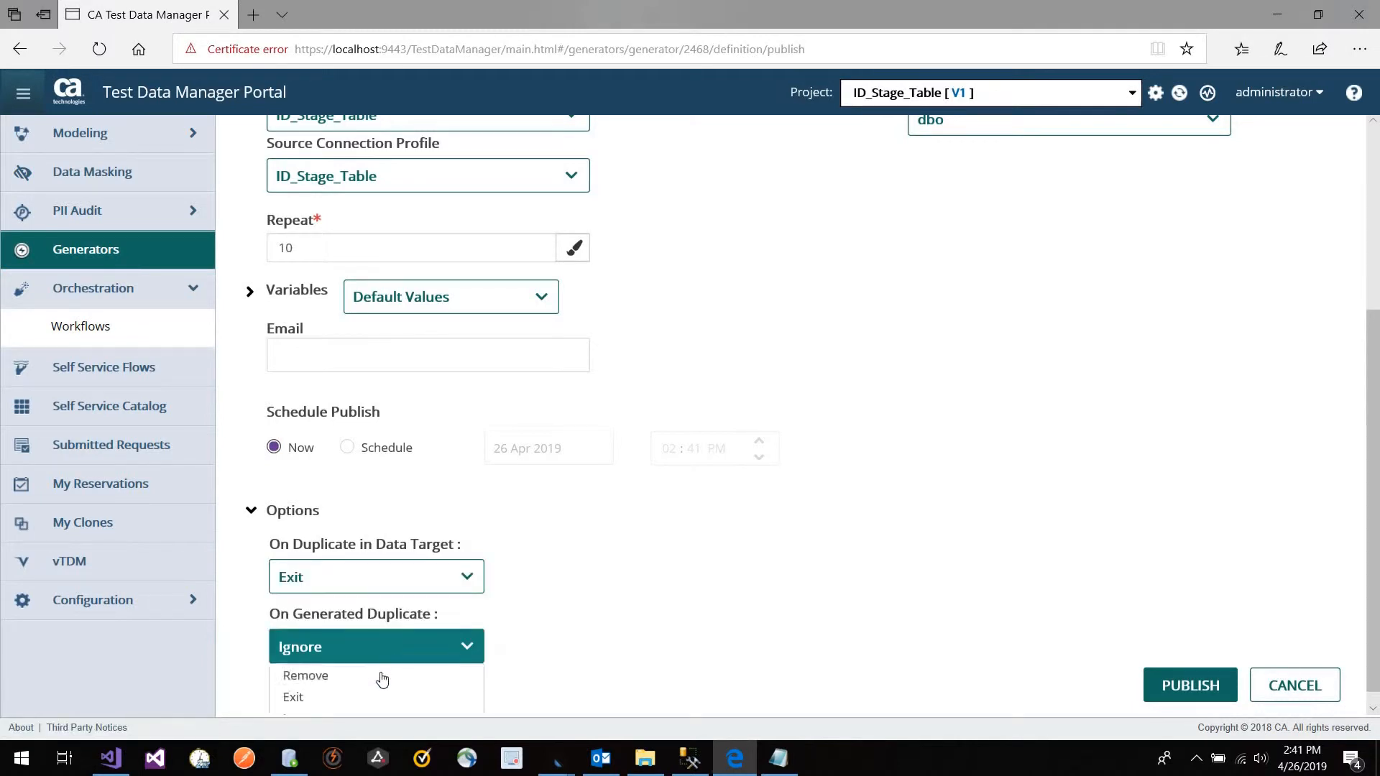
click(373, 697)
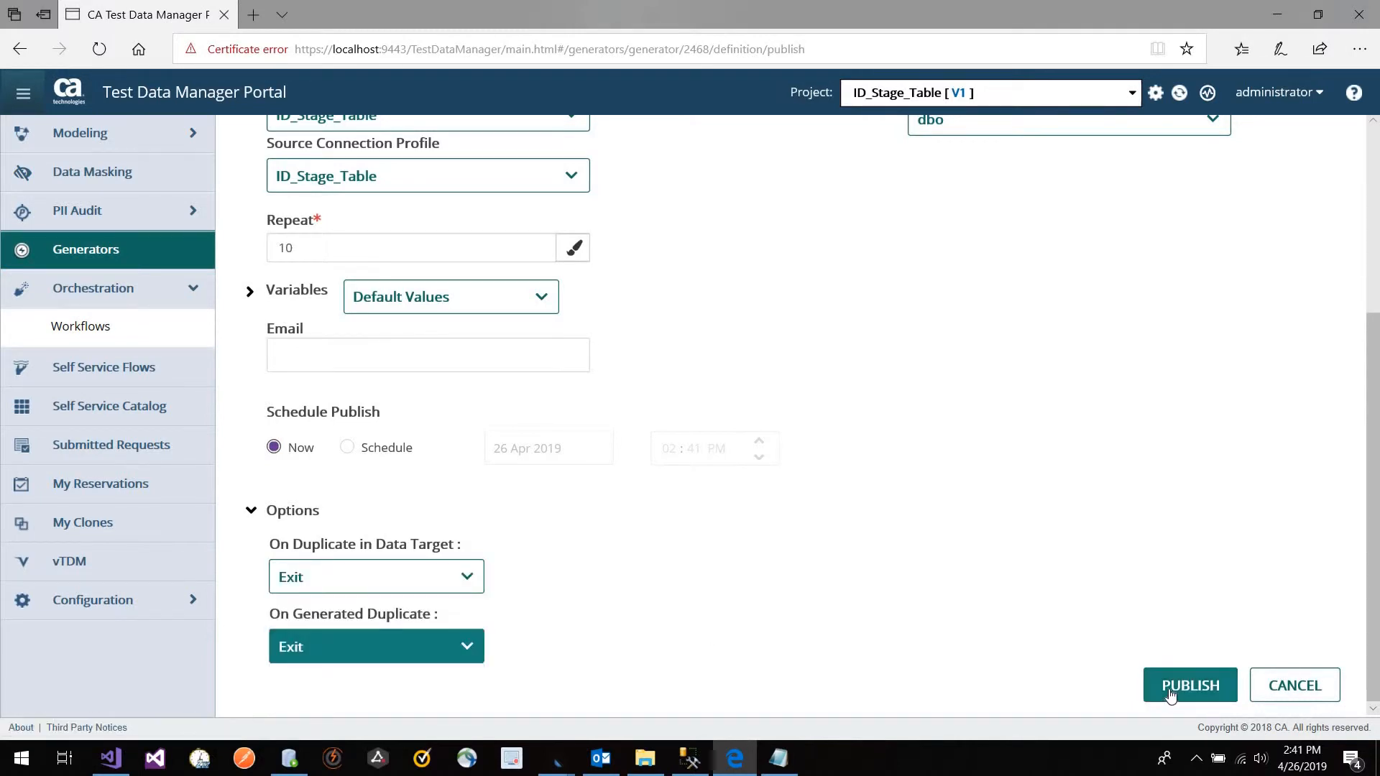
key(Tab)
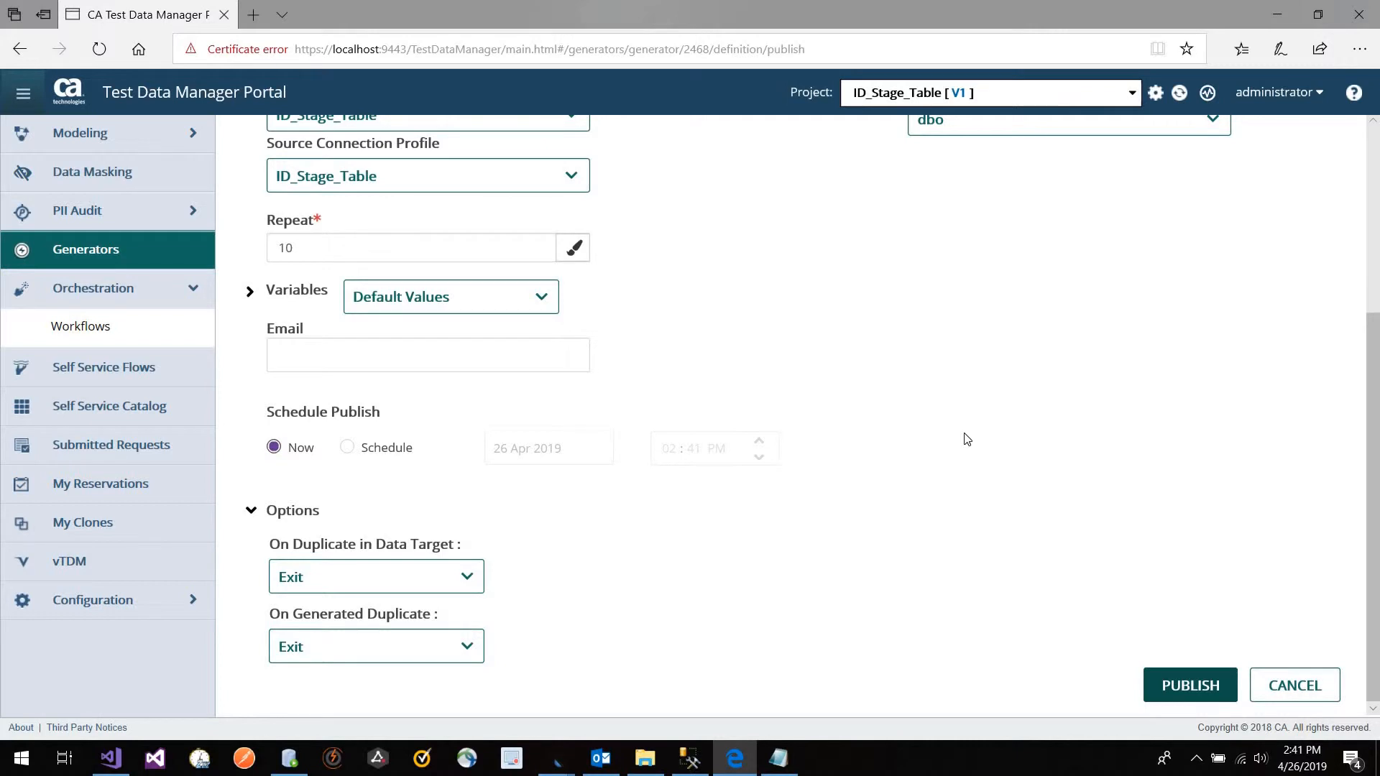
click(1215, 694)
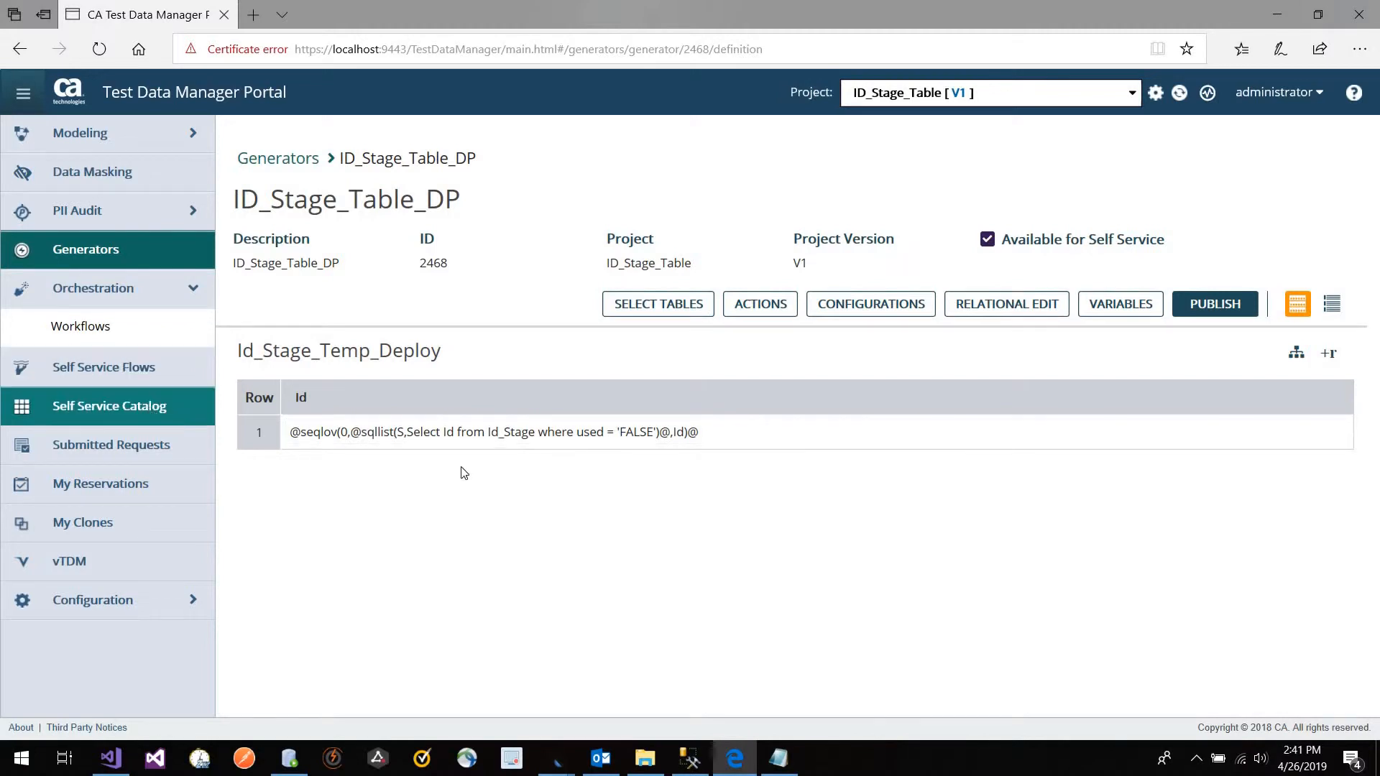
Step: Open the submitted requests, list those for Generators and show the details of publish request 293
click(151, 407)
click(171, 457)
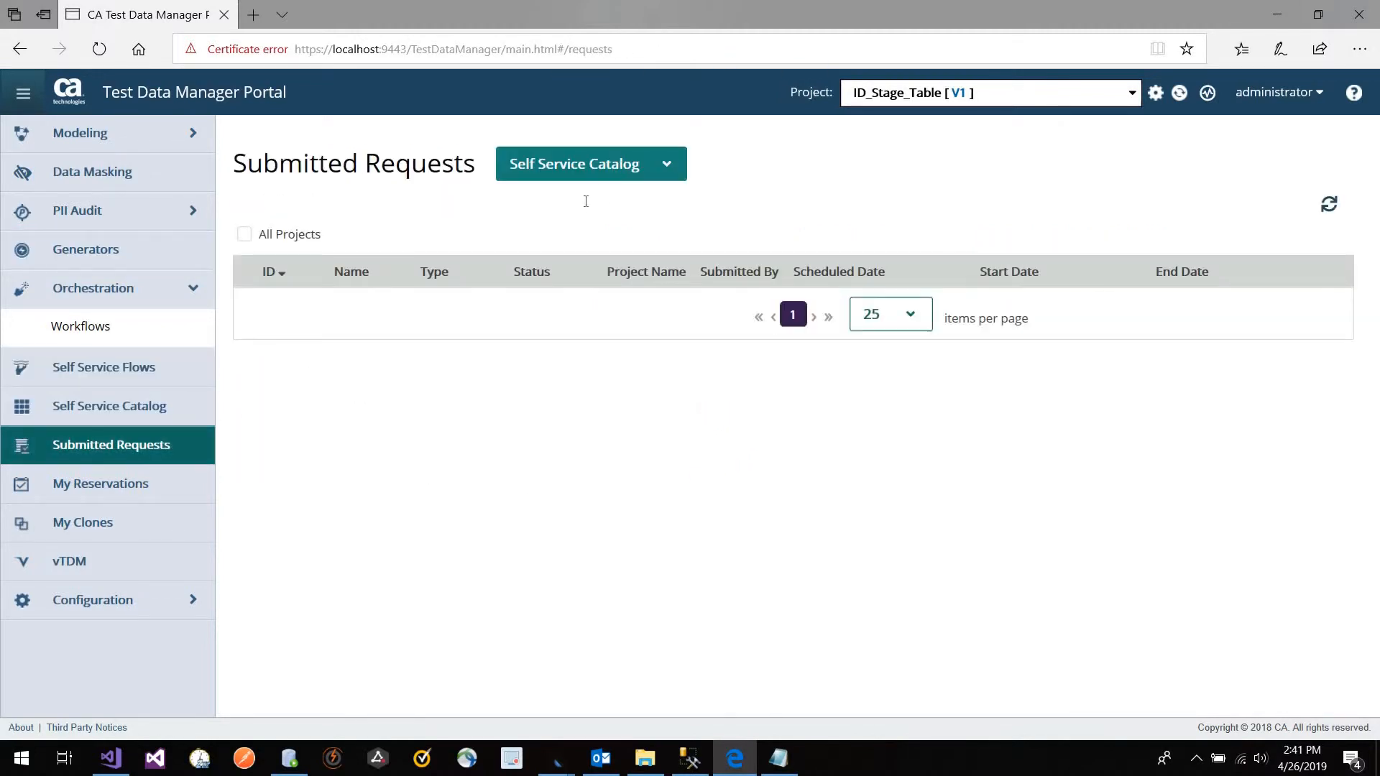
click(586, 164)
click(563, 240)
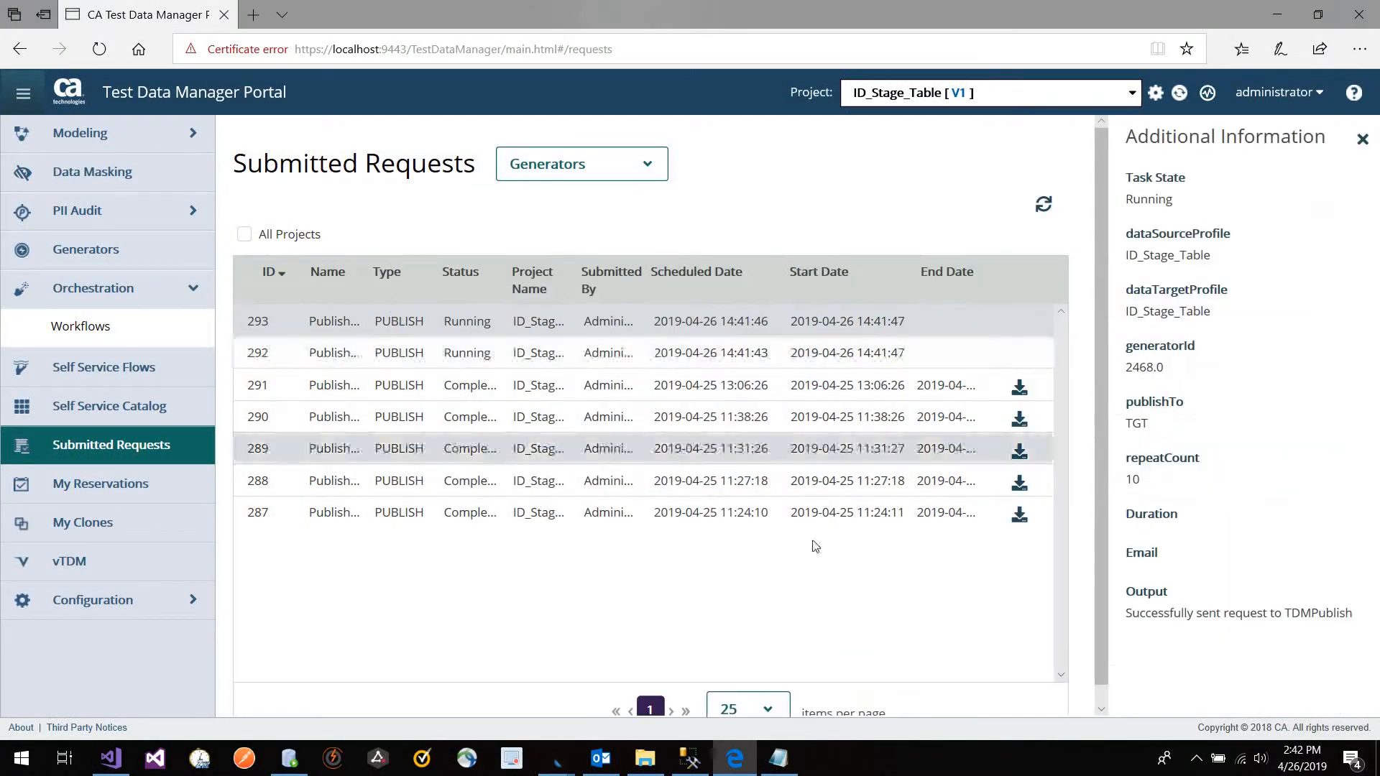
Step: Switch to SQL Server Management Studio, rerun the Id_Stage_Temp_Deploy query and examine all the published Ids
click(689, 758)
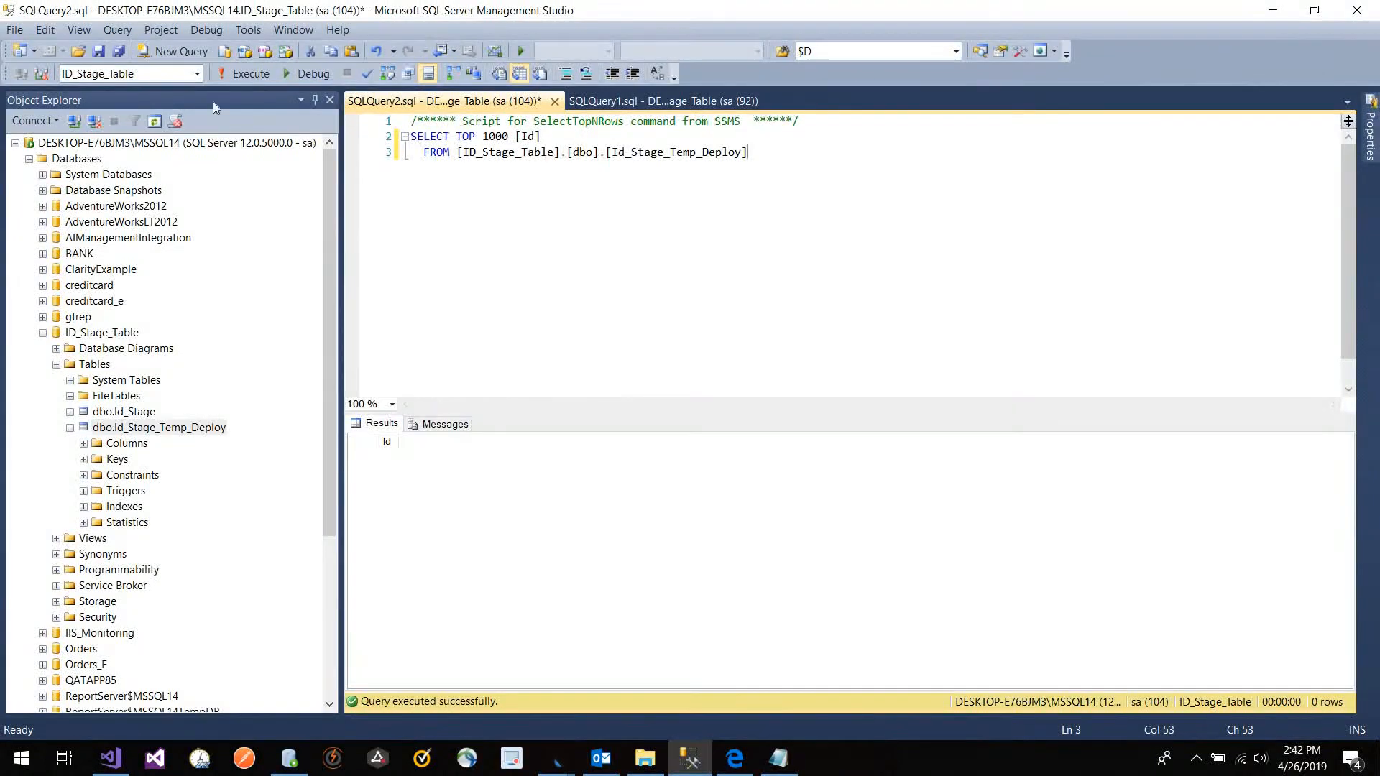
click(252, 75)
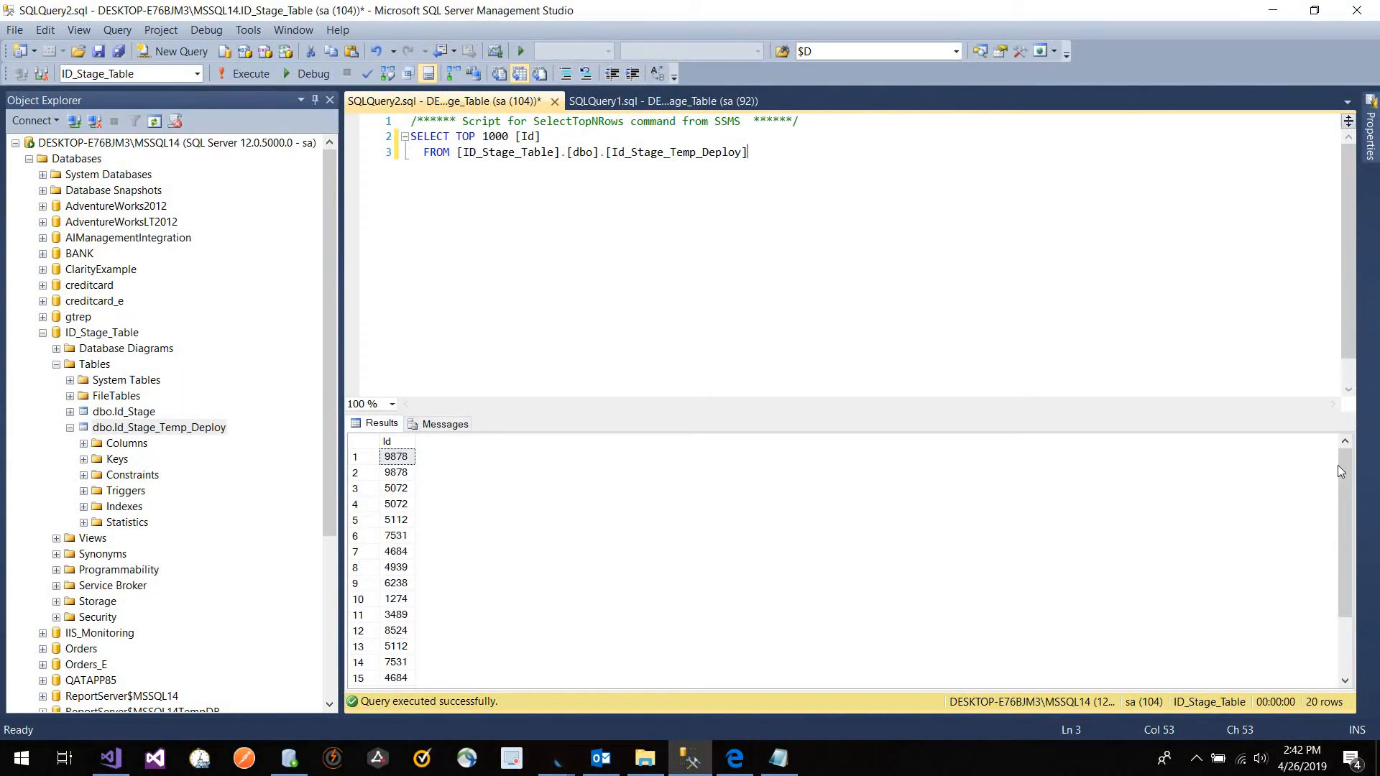
scroll(1354, 605, down, 2)
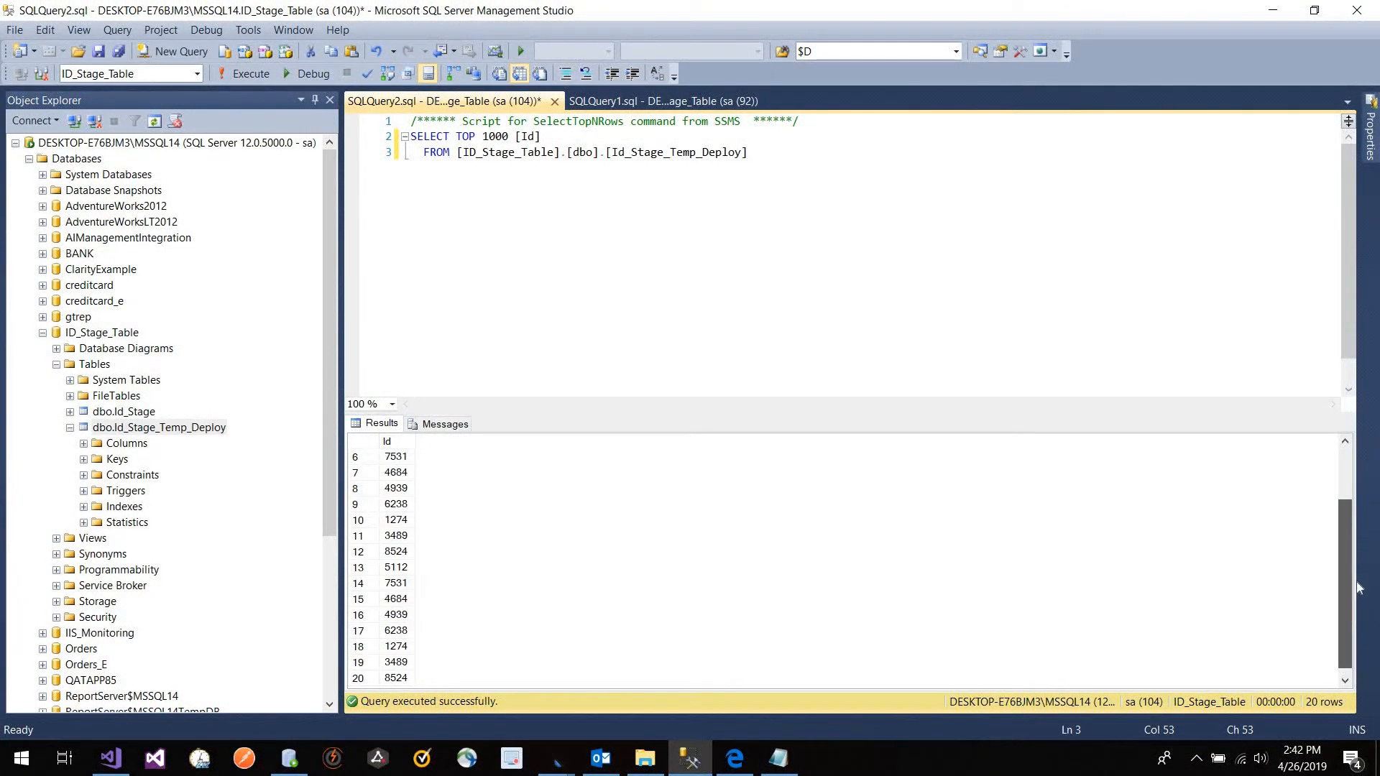
drag(1359, 588, 1326, 429)
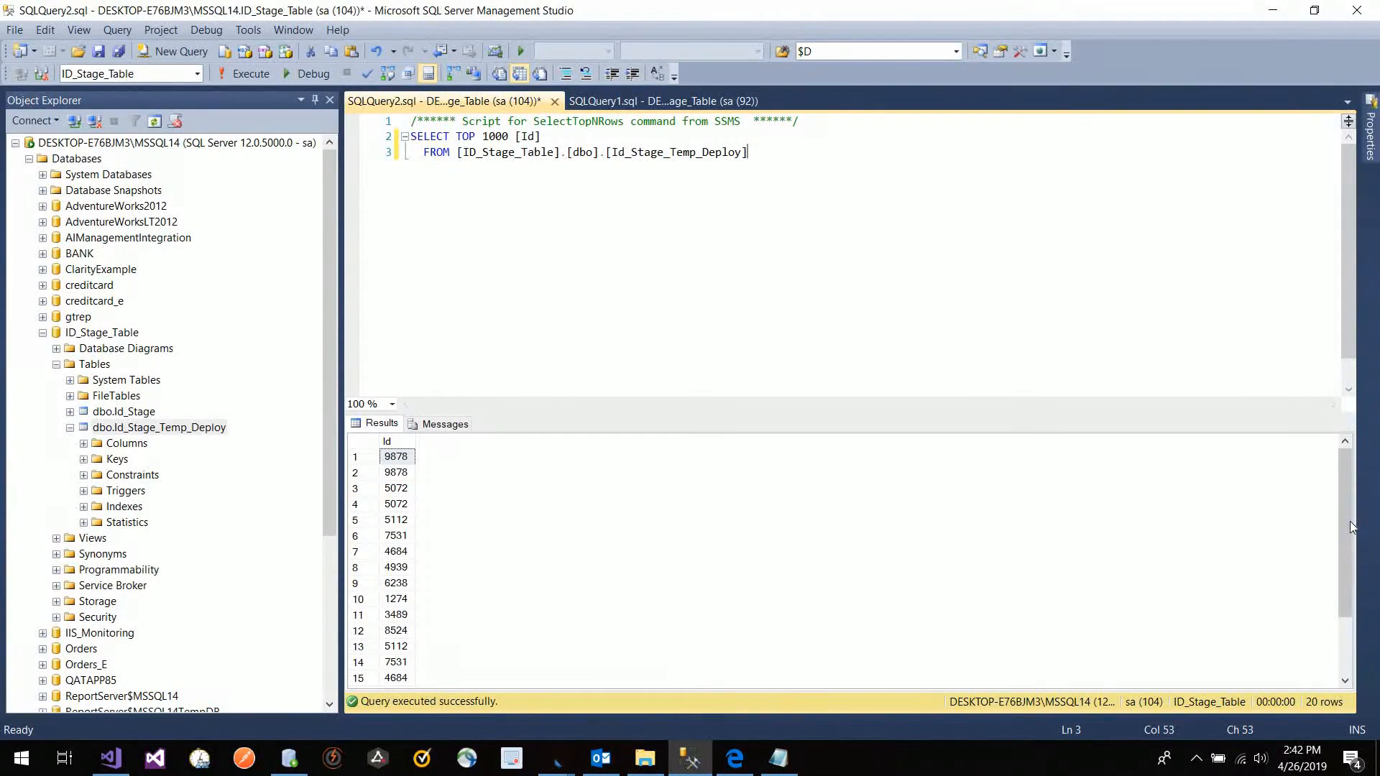
scroll(1351, 527, down, 2)
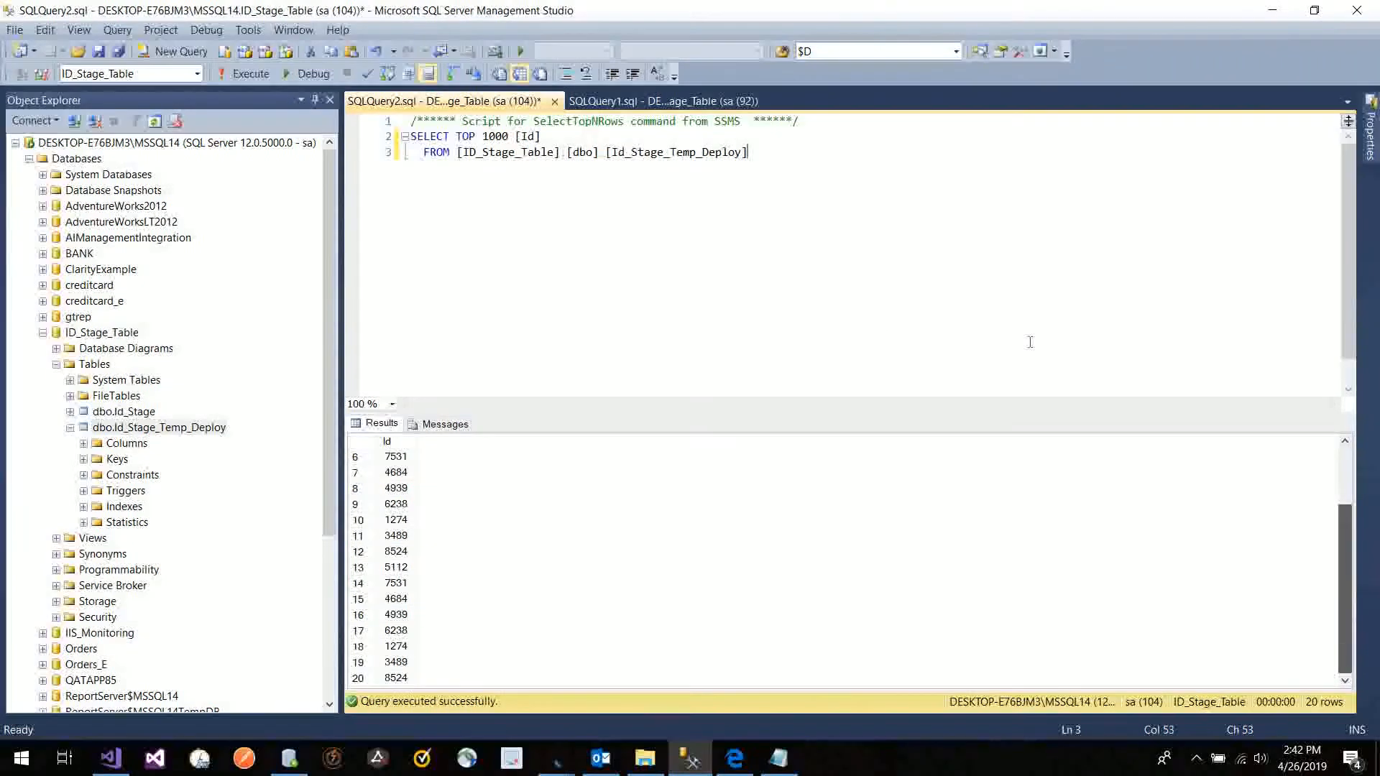
Step: Rerun the Id_Stage query and check the used flag of every returned row
click(683, 104)
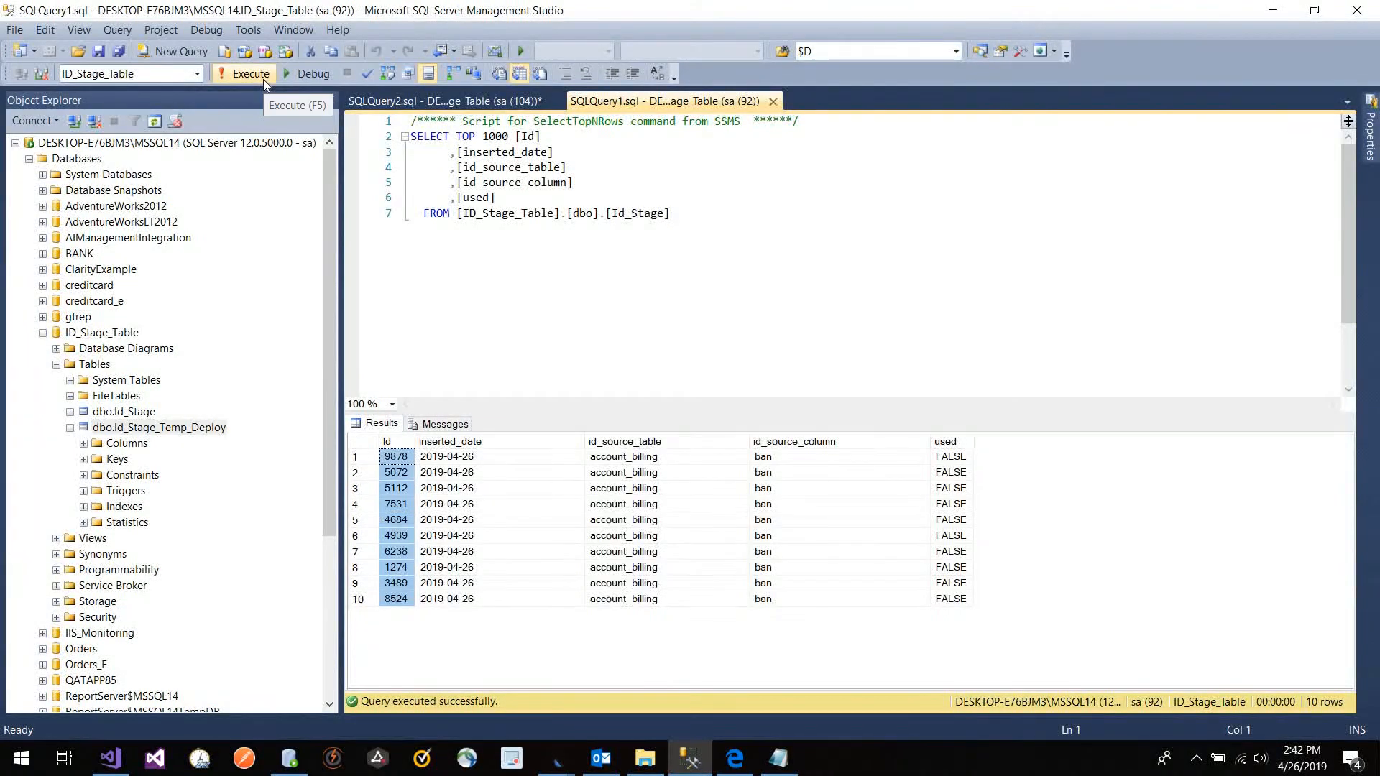
click(263, 79)
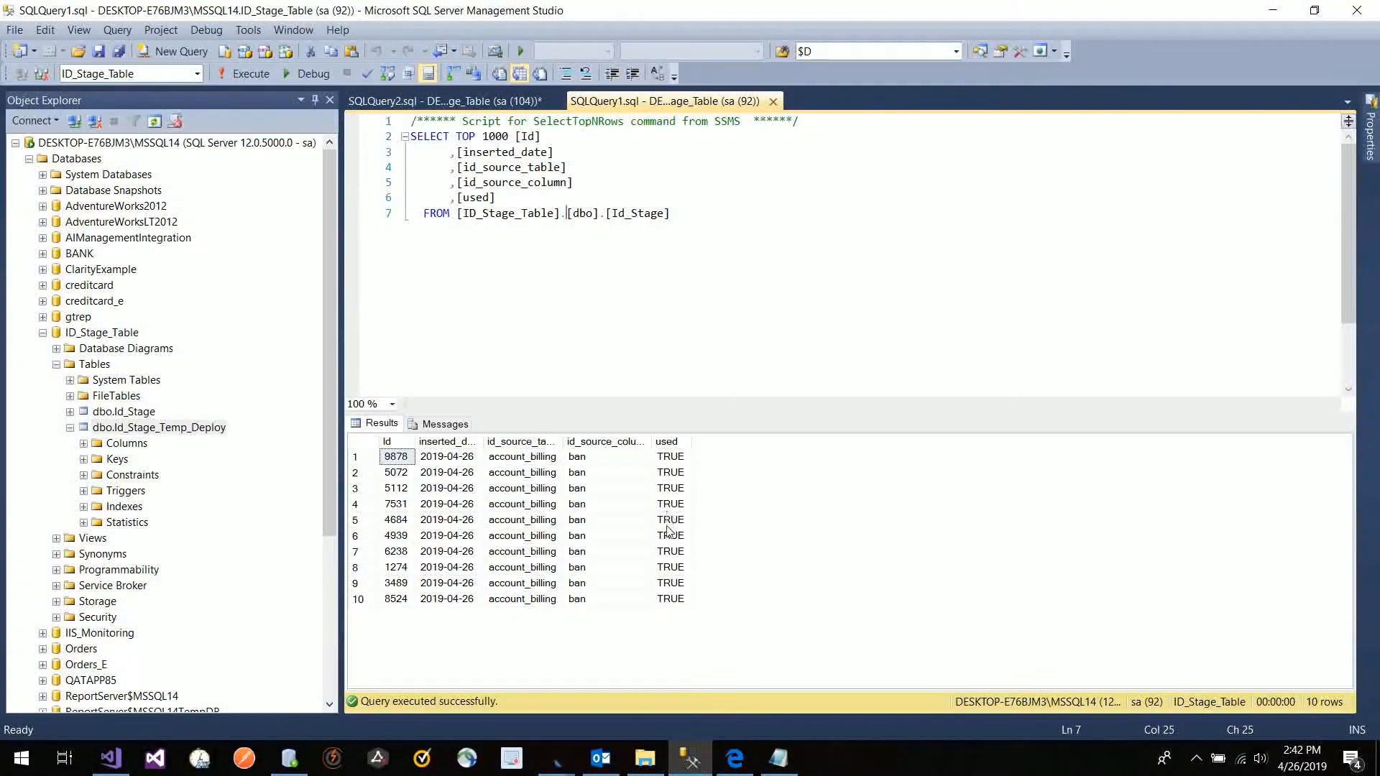
drag(670, 457, 672, 598)
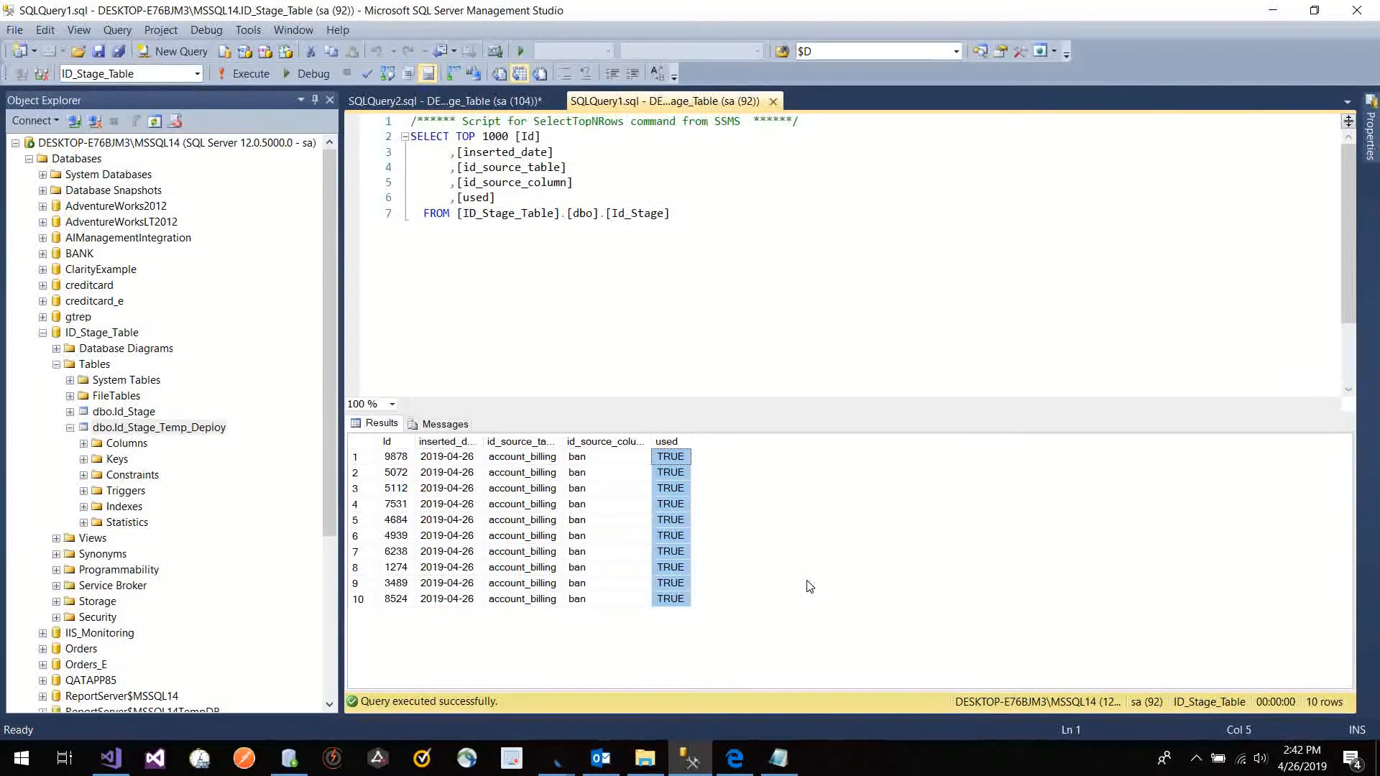
click(709, 323)
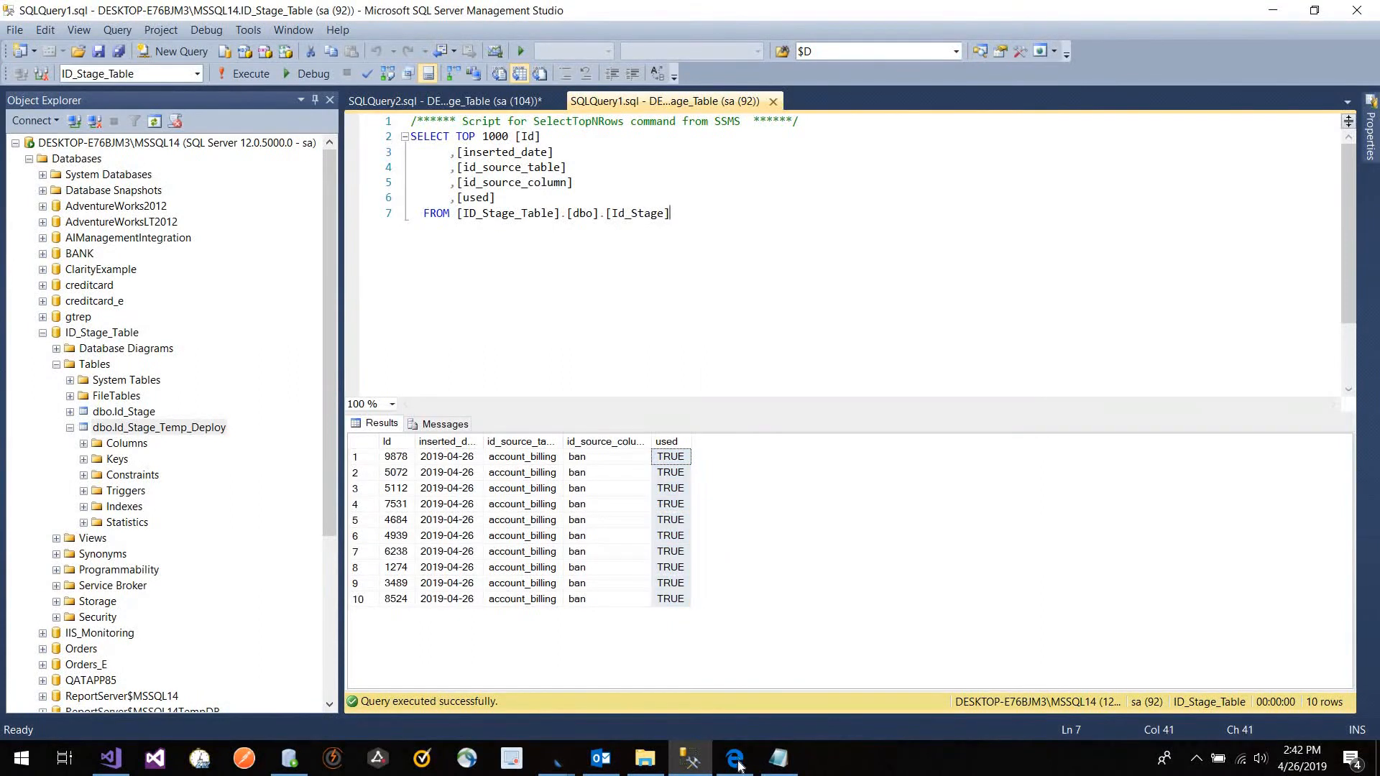
Step: Back in the Test Data Manager Portal, open request 293's downloaded zip, review the Ids in Id_Stage_Temp_Deploy.CSV and close the file
click(738, 759)
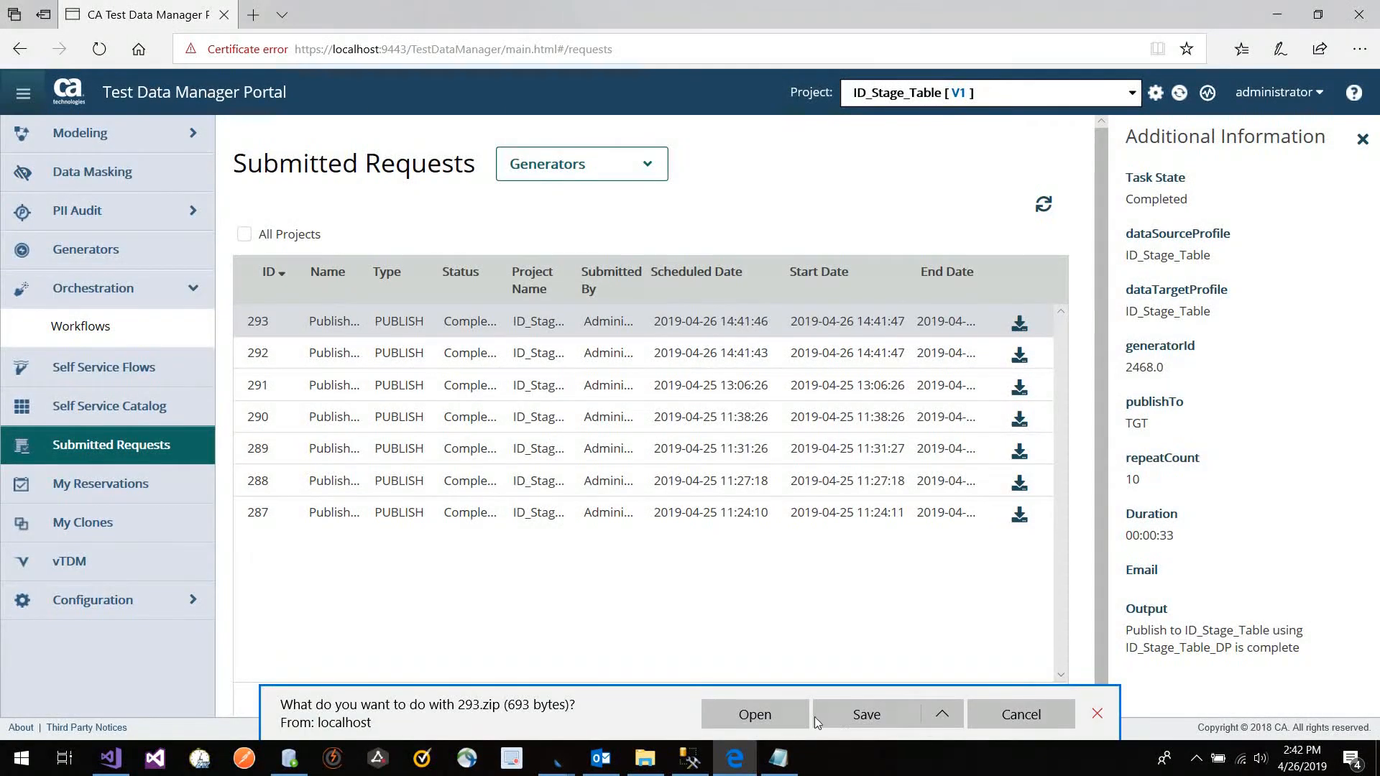
click(762, 711)
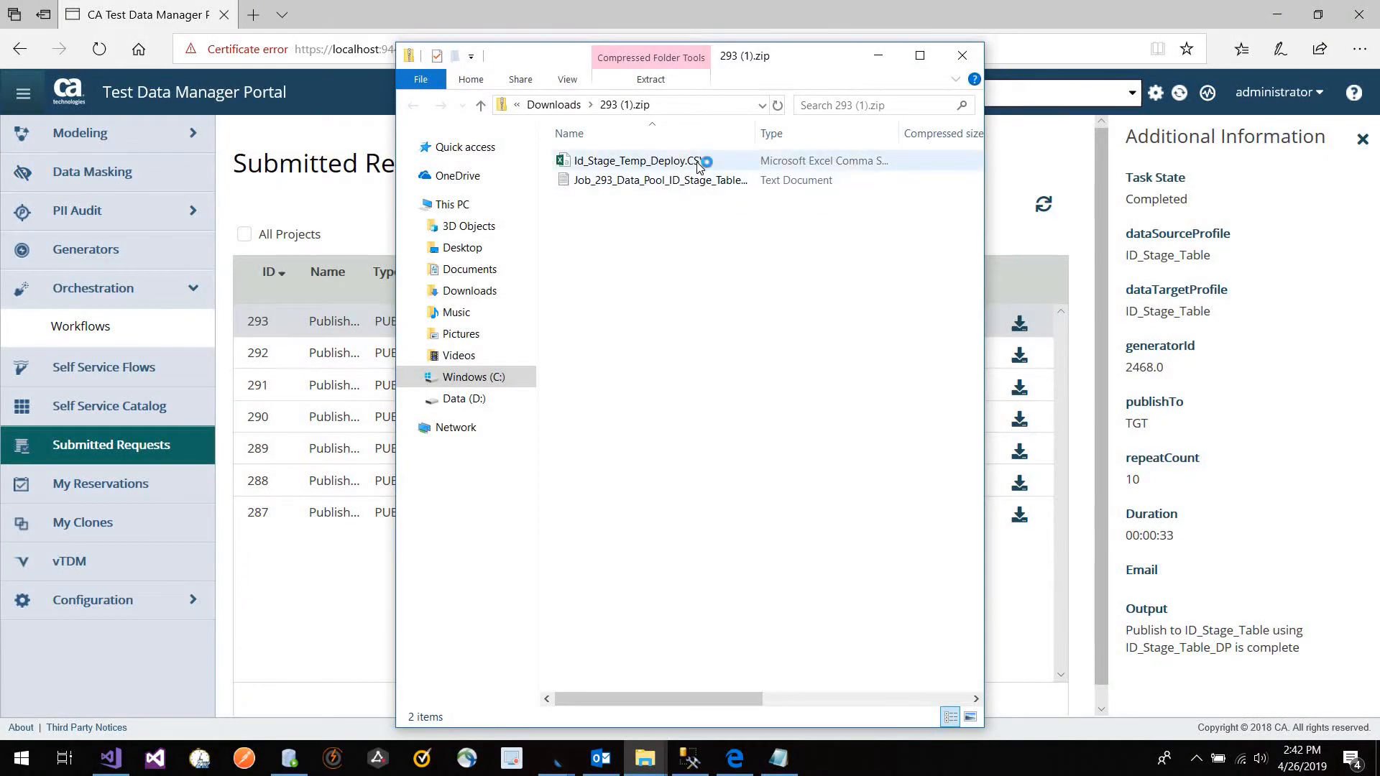
click(698, 165)
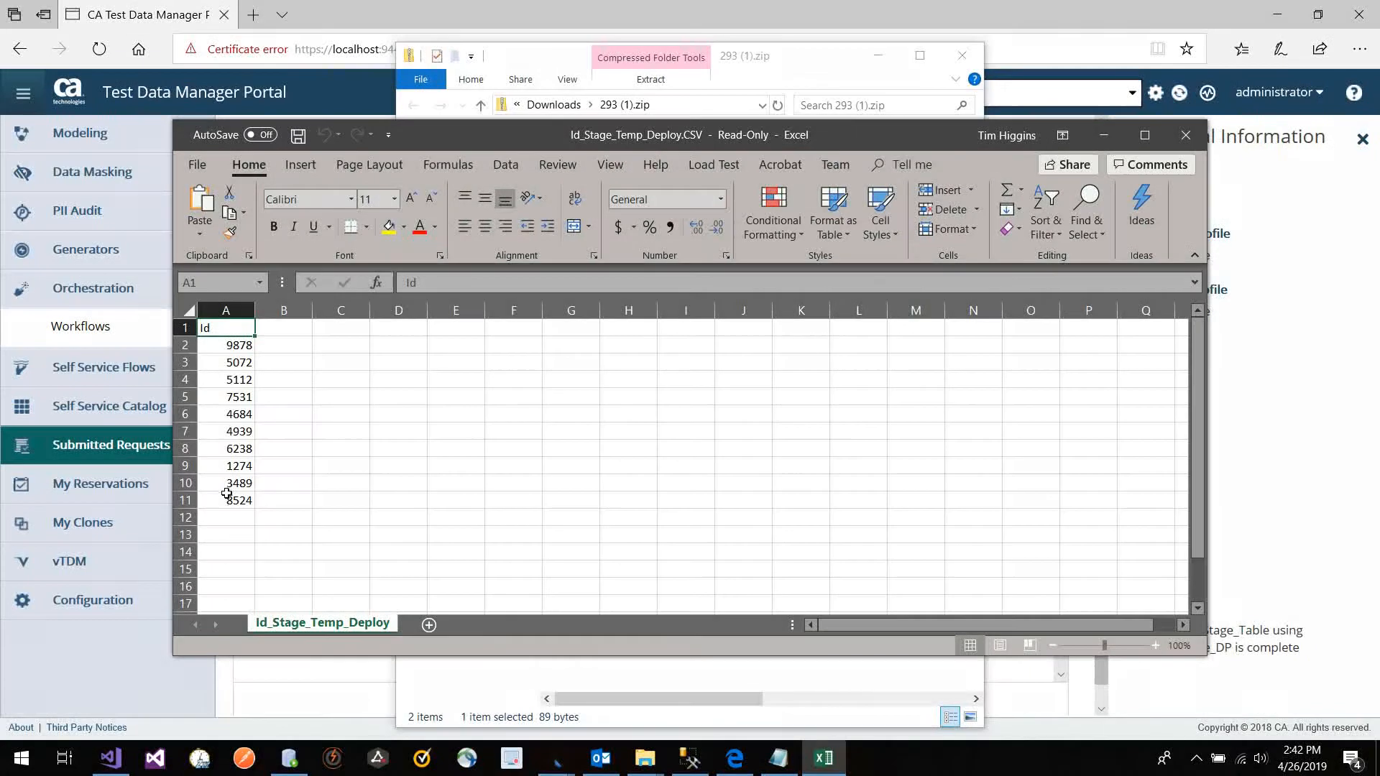
drag(238, 501, 230, 346)
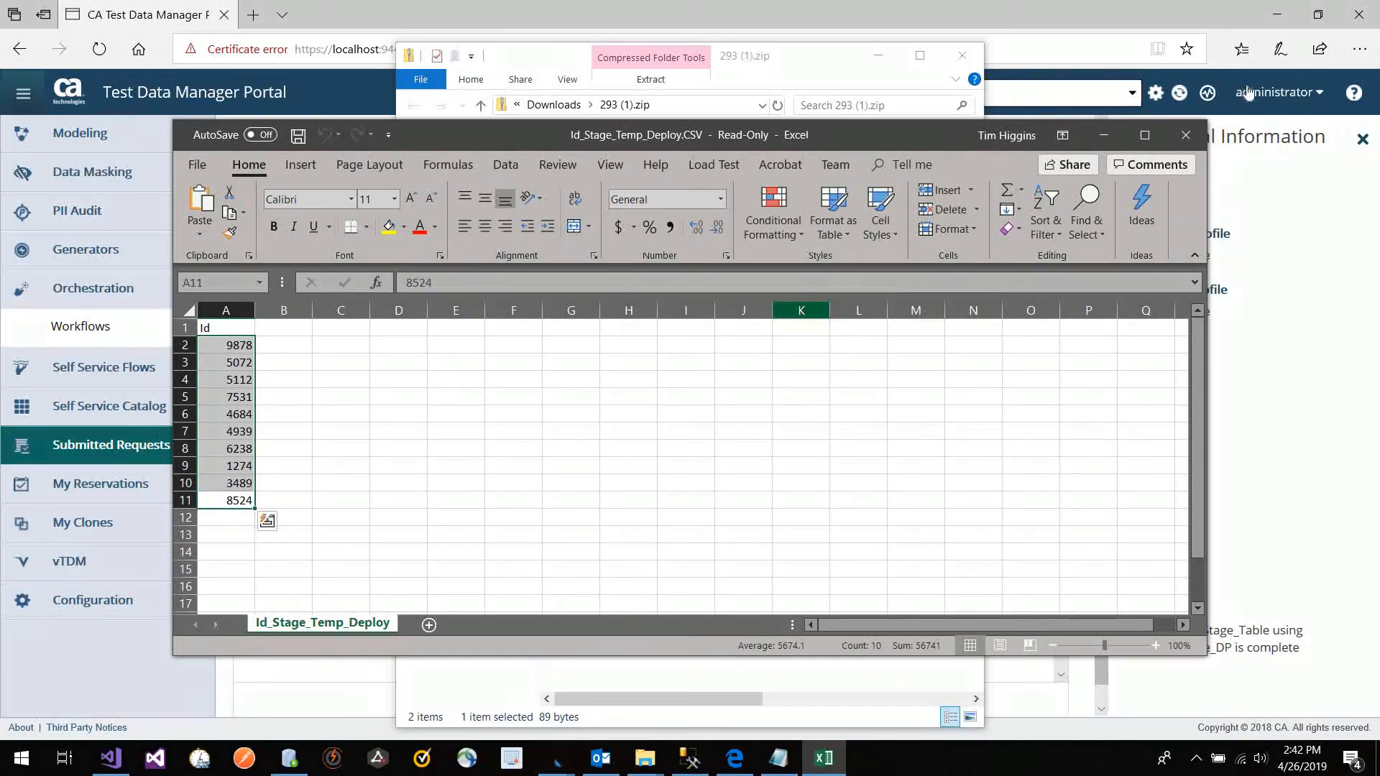
click(1187, 135)
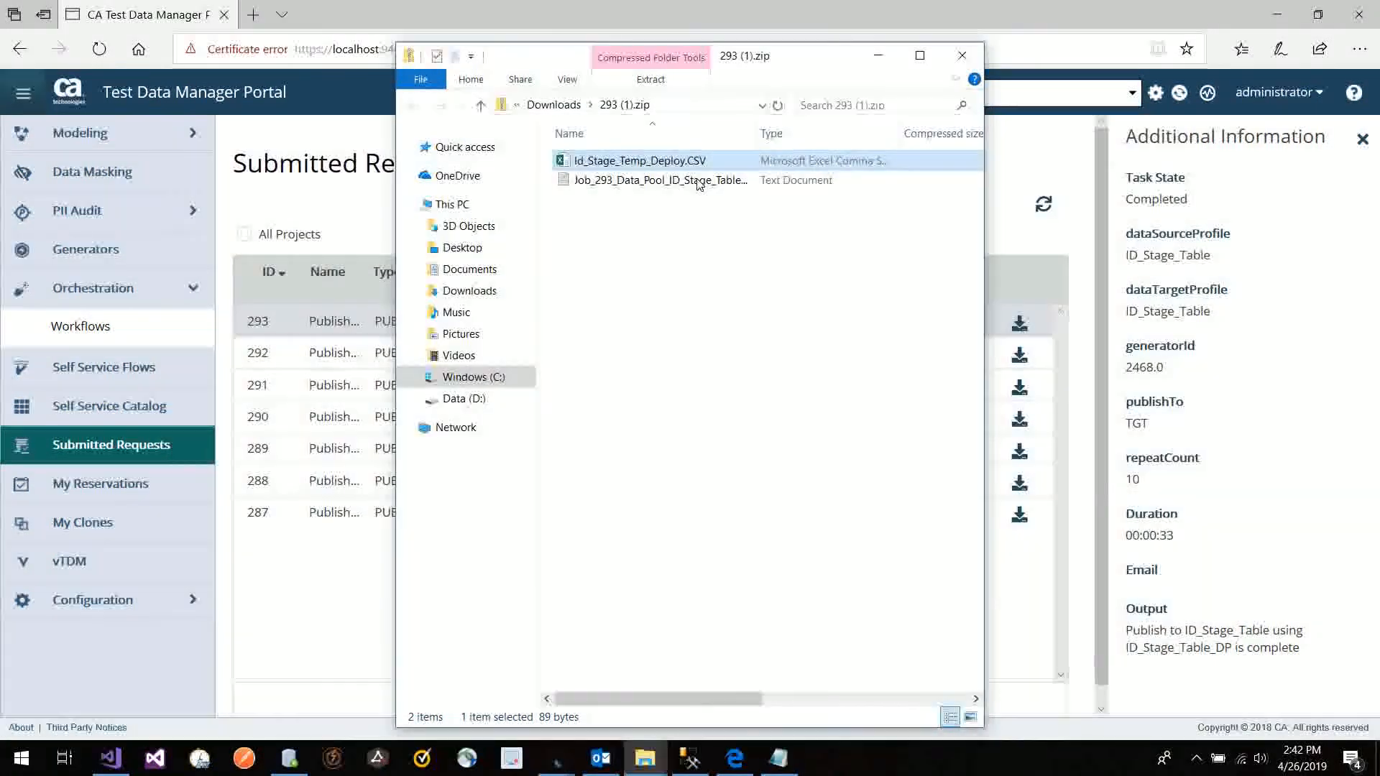
Step: Open the Job_293 log from the zip, review its repeat count and published table, and close the log and zip windows
click(661, 179)
key(Return)
drag(590, 422, 660, 445)
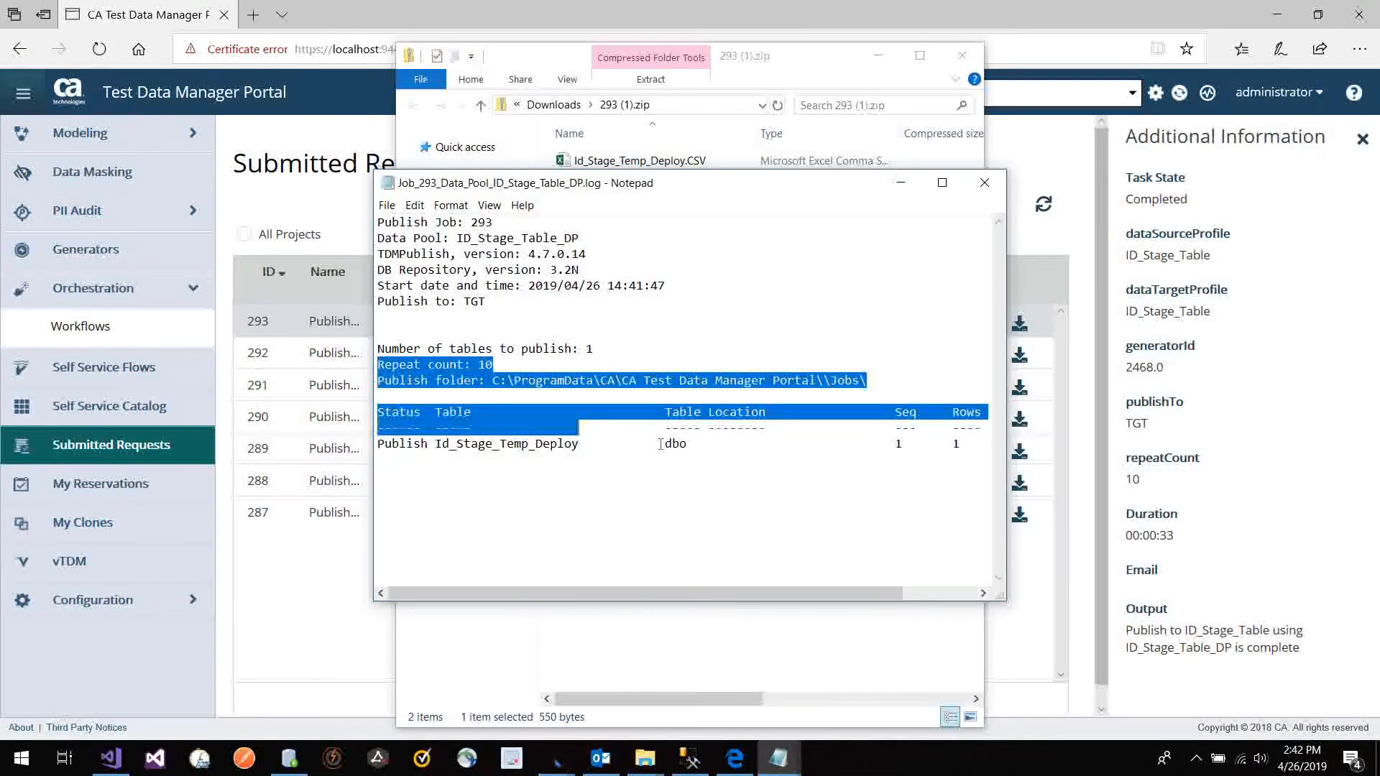
click(664, 445)
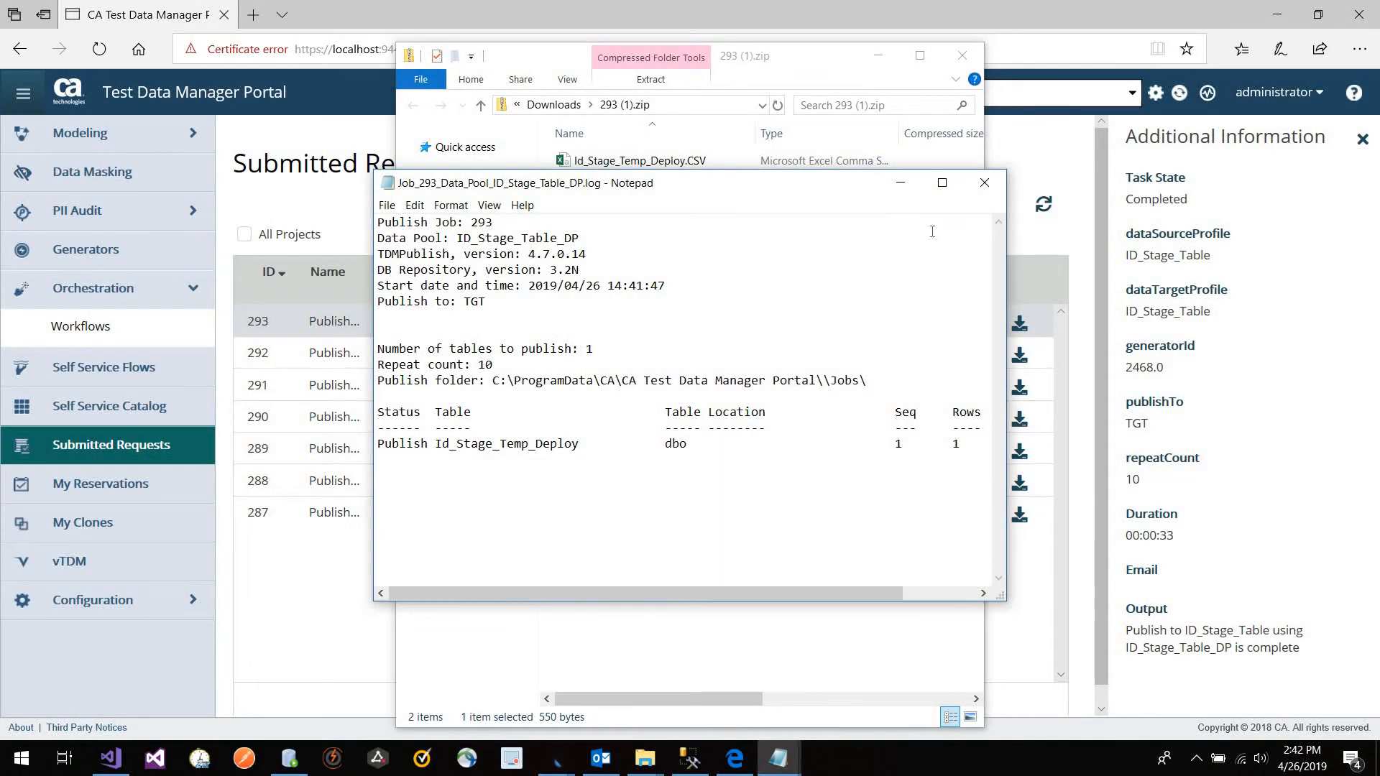
click(985, 182)
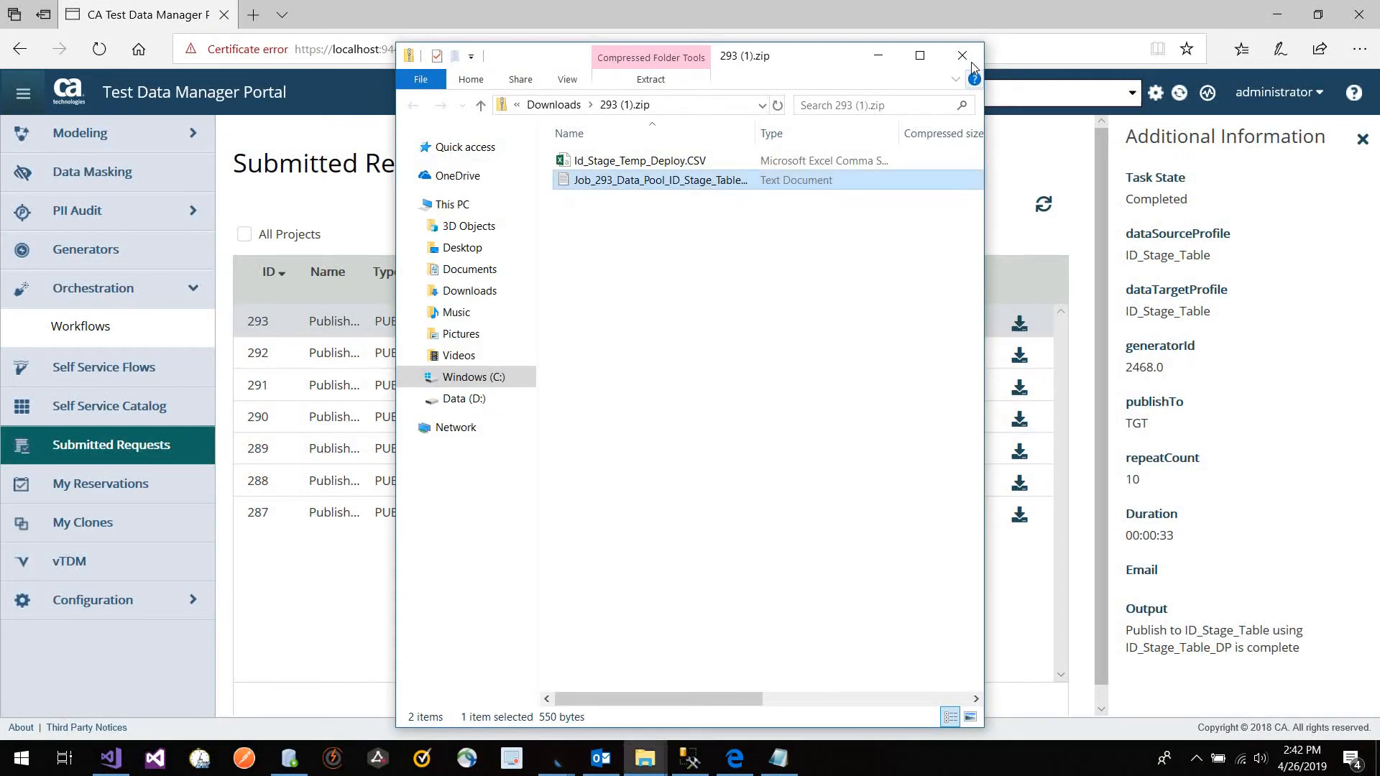
click(970, 63)
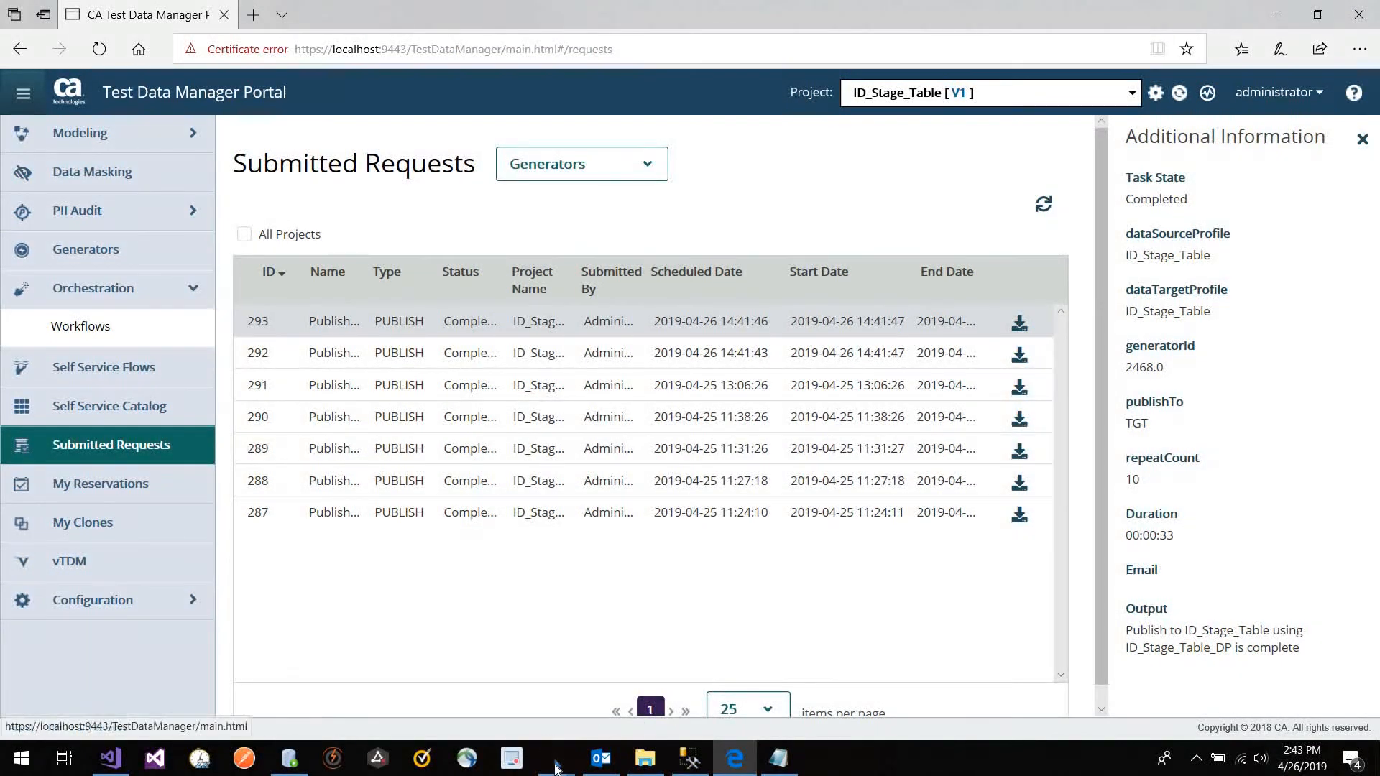
Step: Switch to Javelin to view its open workflows
mouse_move(557, 758)
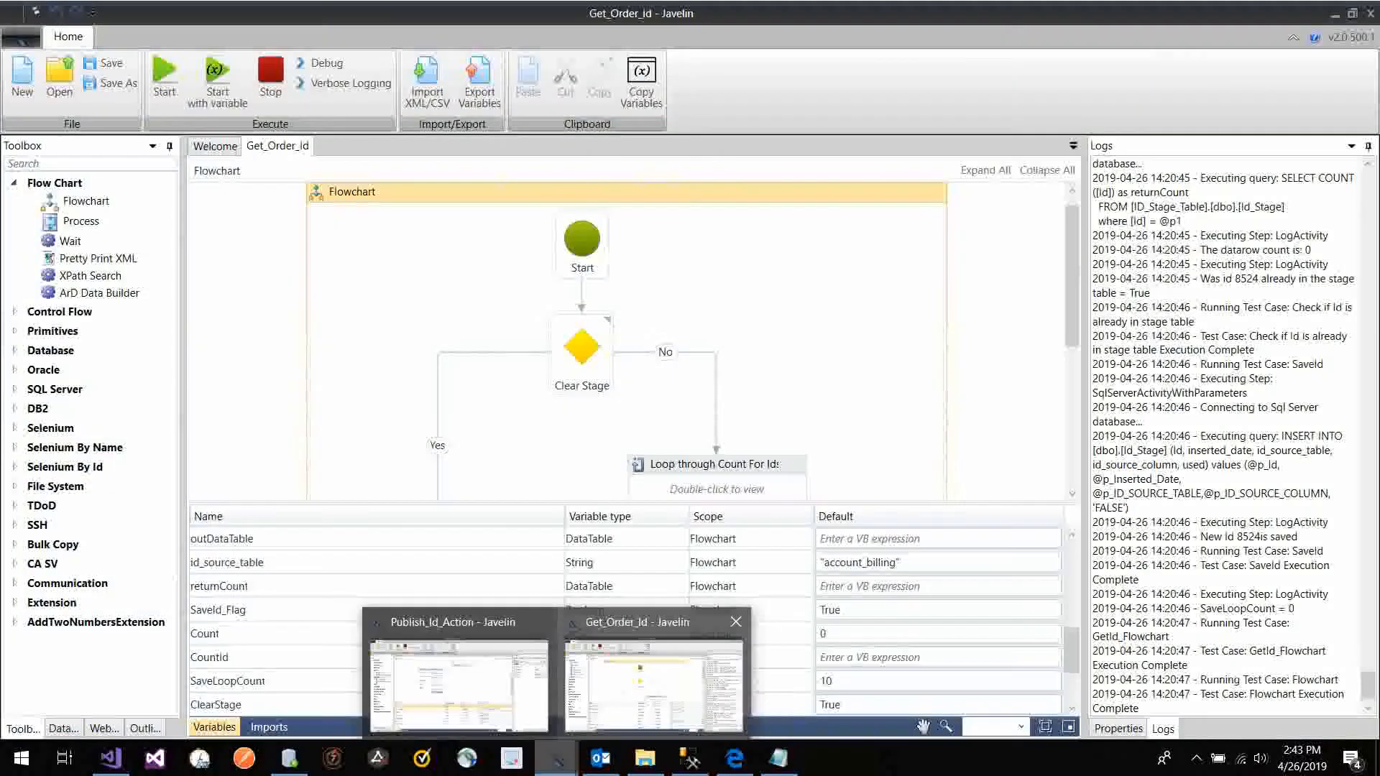